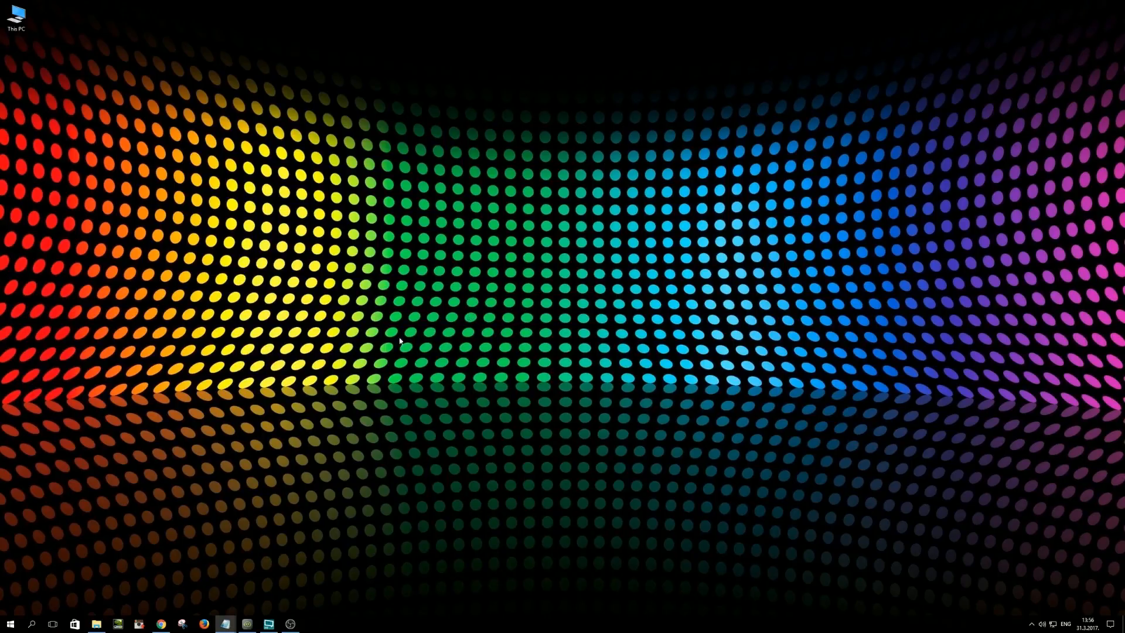
Open YouTube in the browser and go to the Live Streaming dashboard in the channel's Creator Studio
click(162, 623)
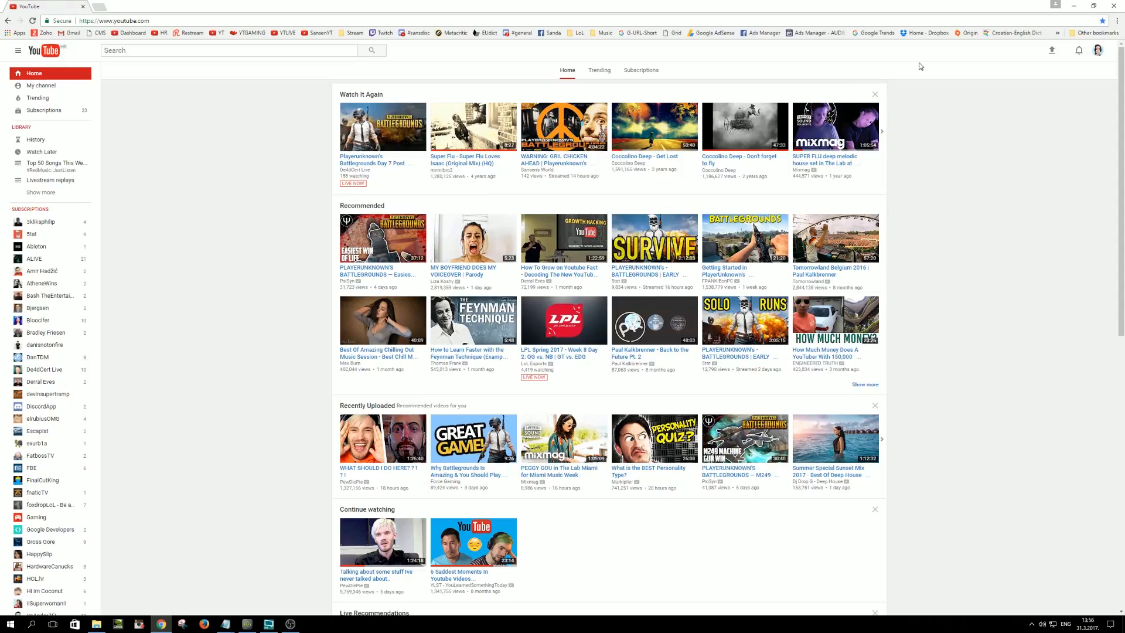
click(1098, 51)
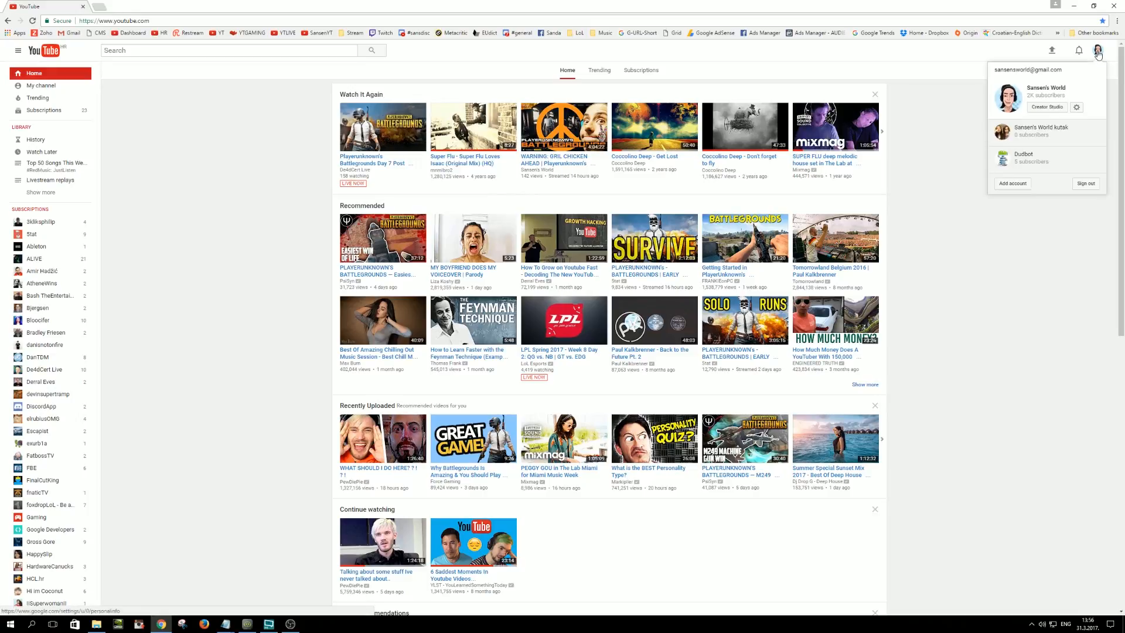
click(1043, 109)
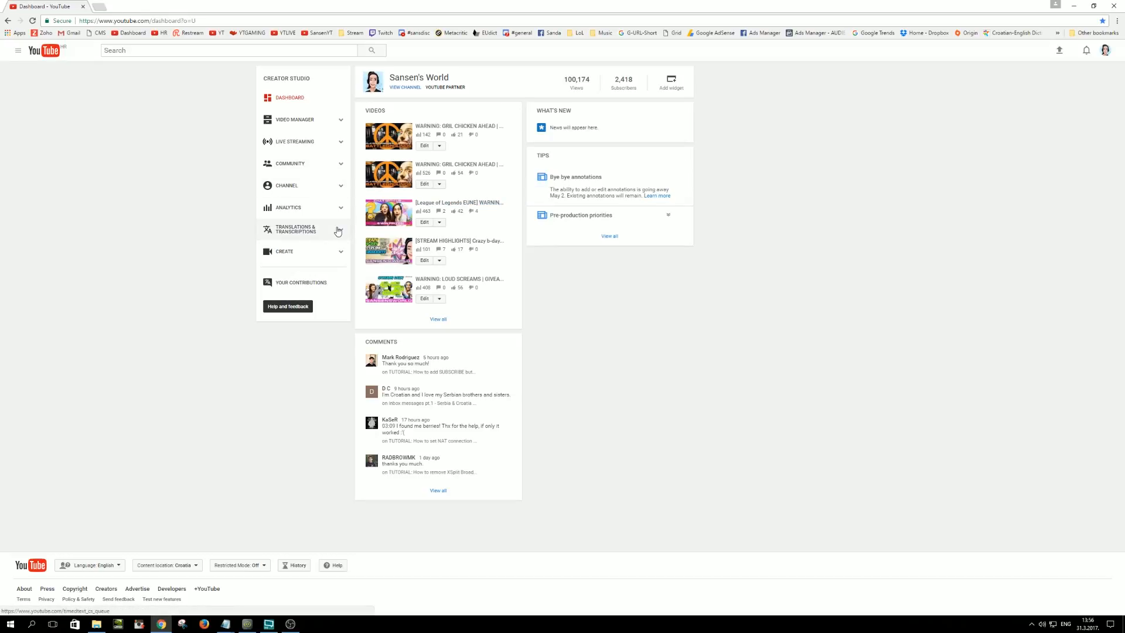
click(287, 143)
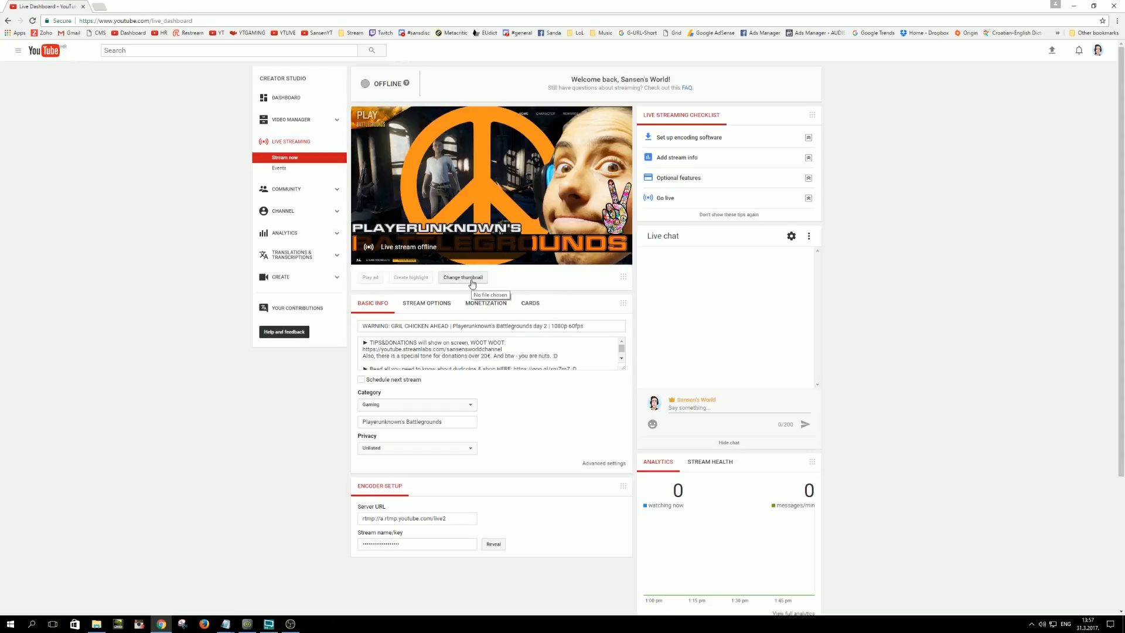
Go through the live stream's title, description and stream key fields, and set the privacy to Unlisted
click(432, 327)
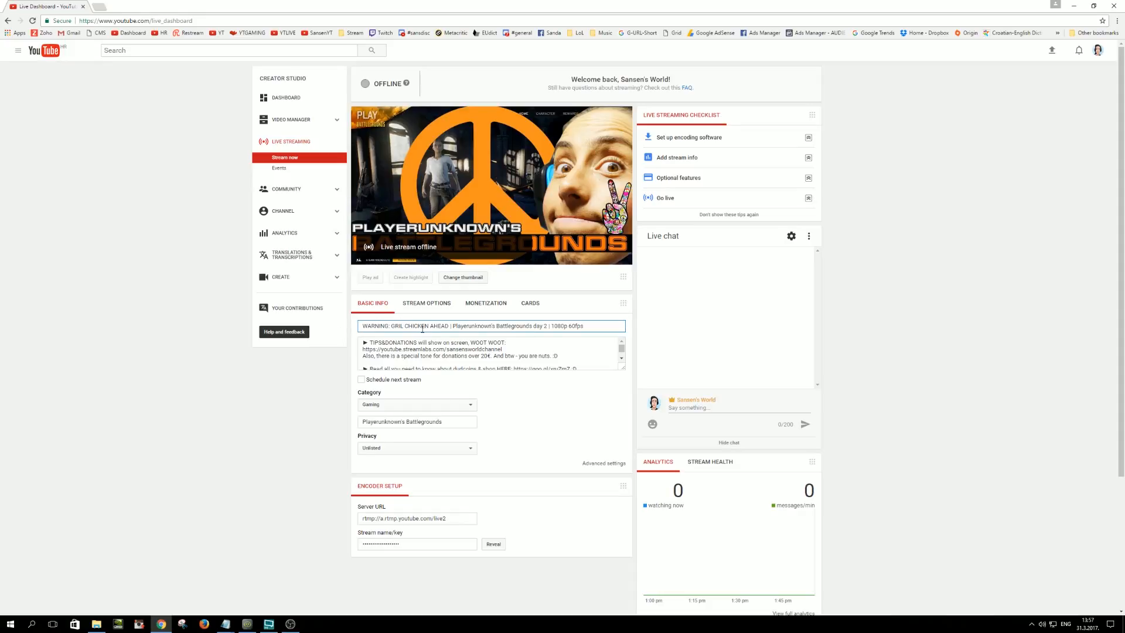
click(418, 356)
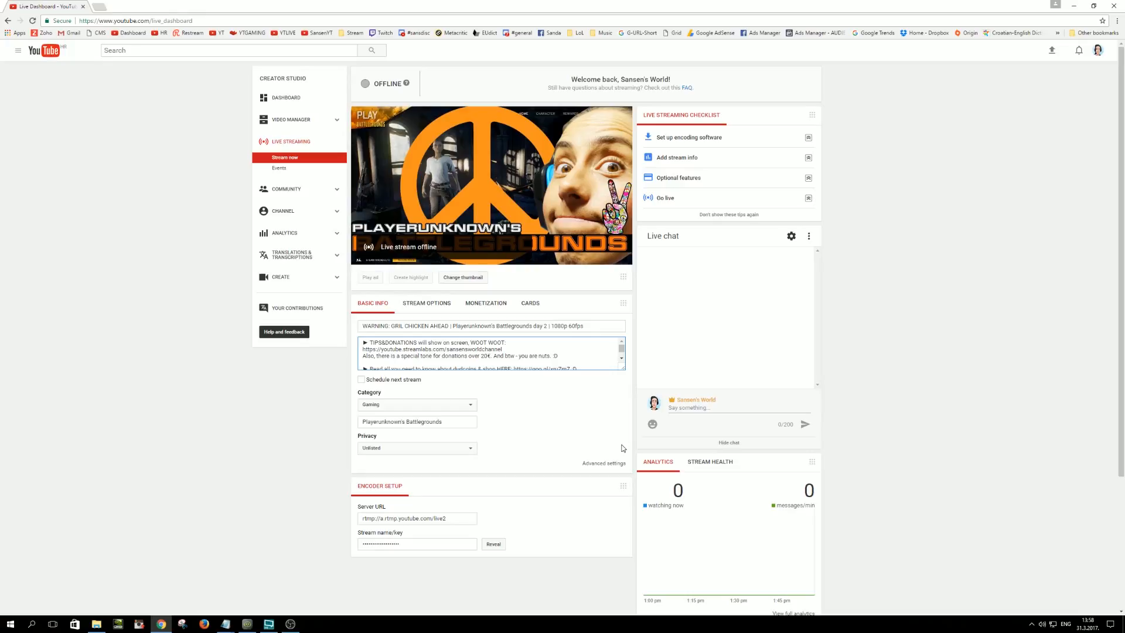
click(472, 448)
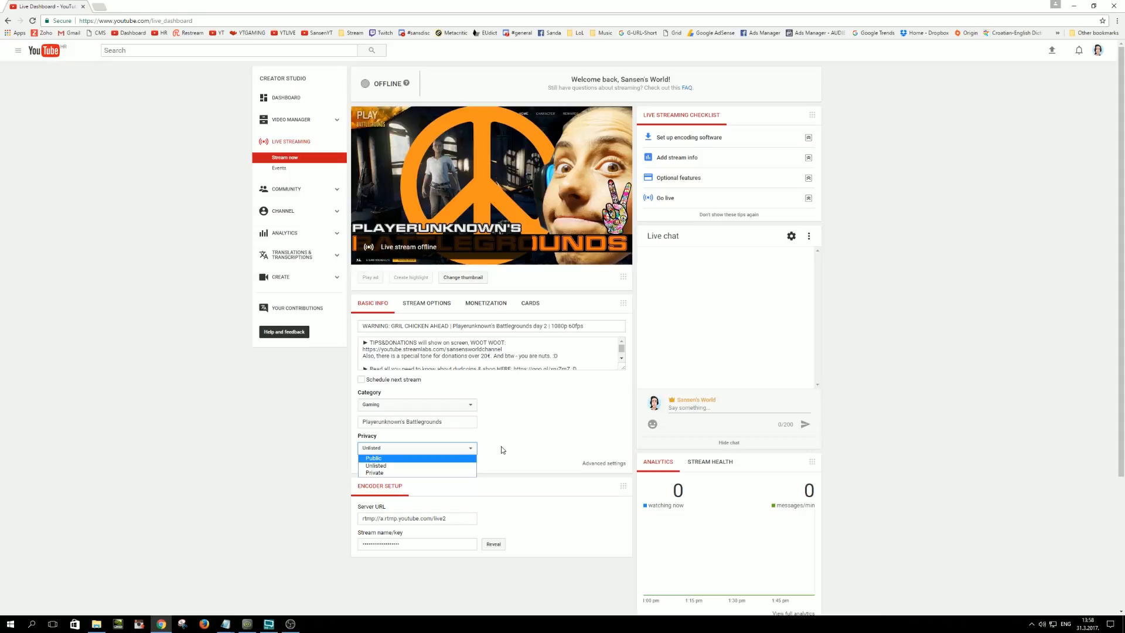
click(443, 466)
click(530, 450)
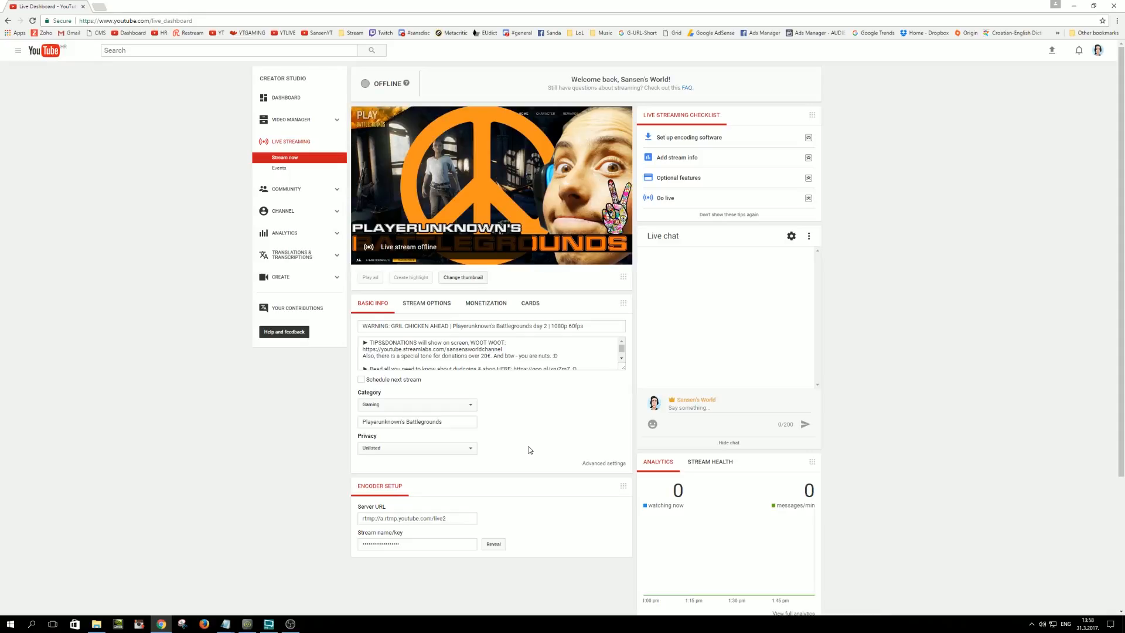
click(395, 543)
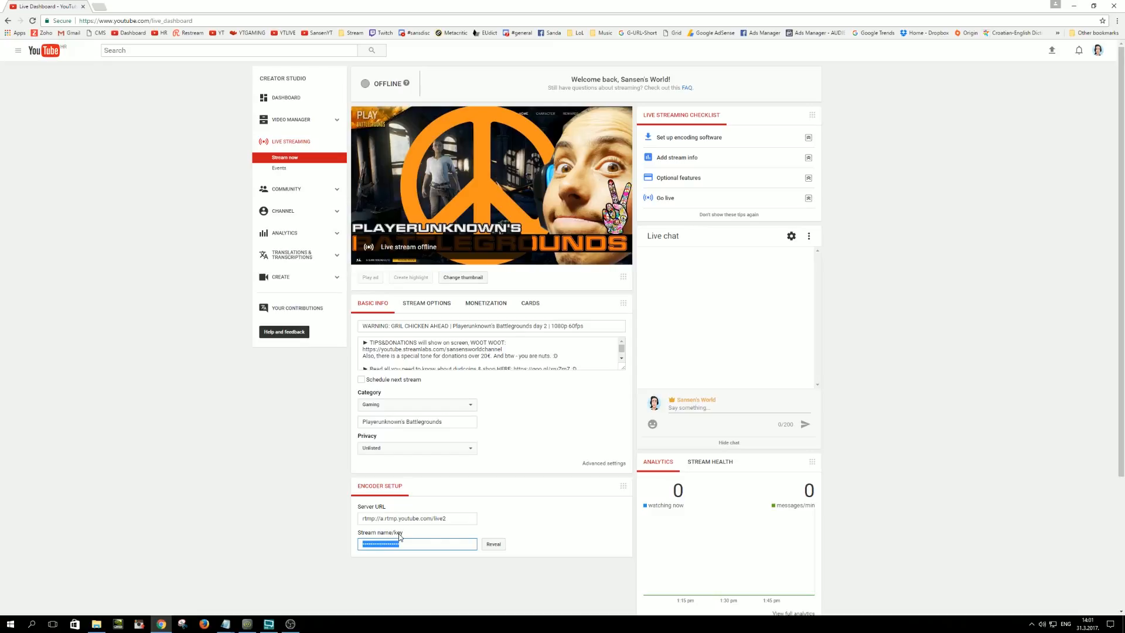
Compare the YouTube Gaming and YouTube options for the stream's share link, and set it to YouTube
scroll(809, 466, down, 3)
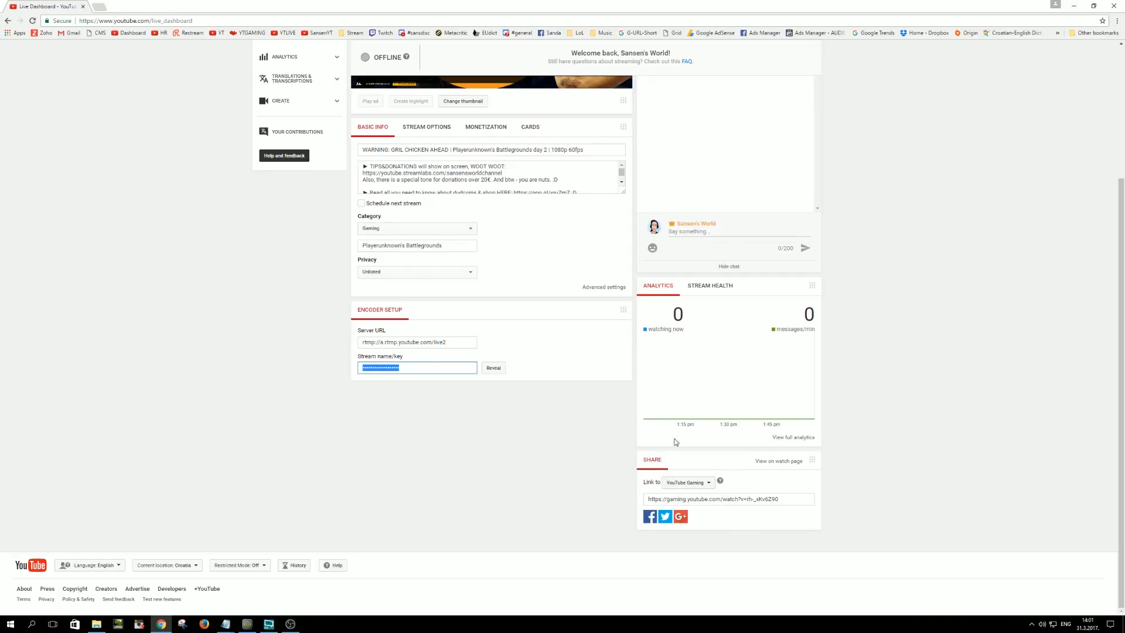
click(709, 484)
click(690, 511)
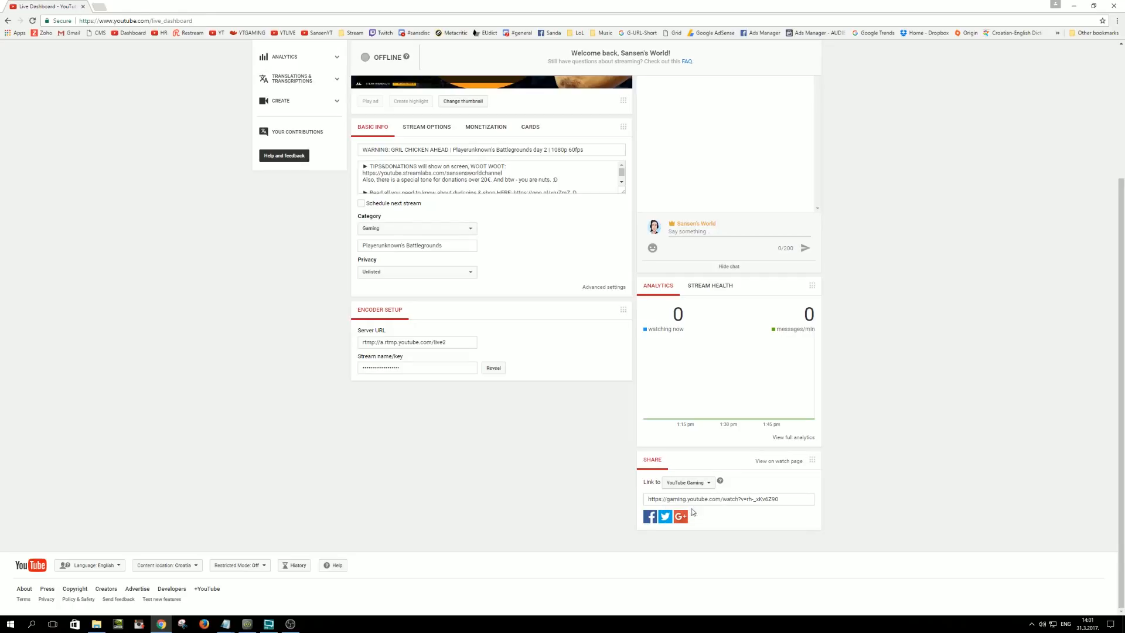
click(709, 485)
click(680, 499)
click(710, 487)
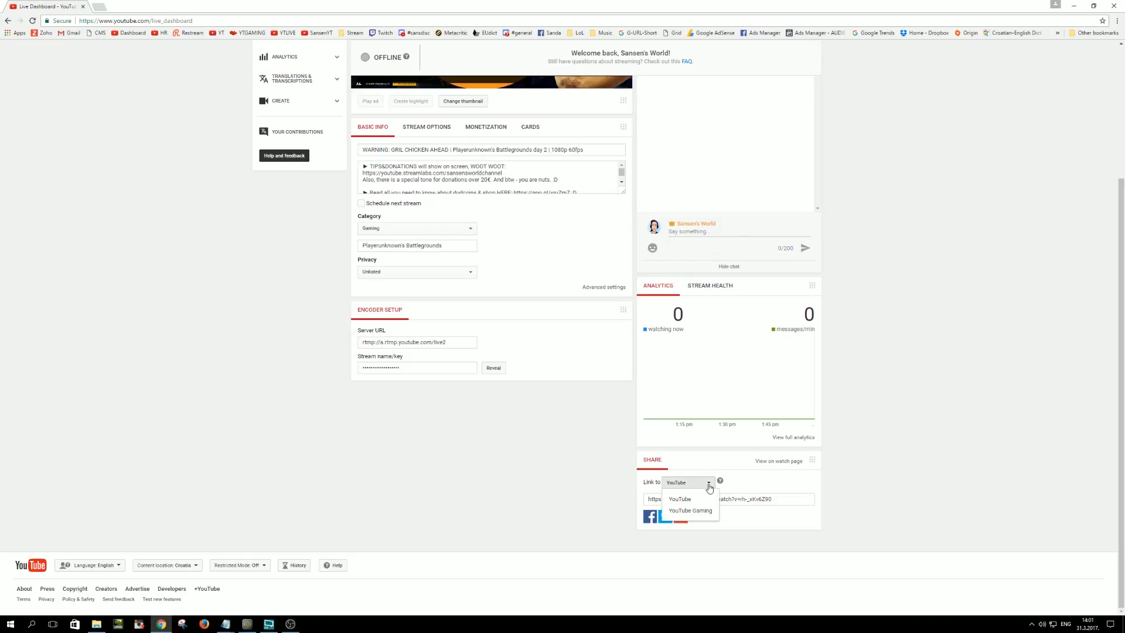
click(680, 500)
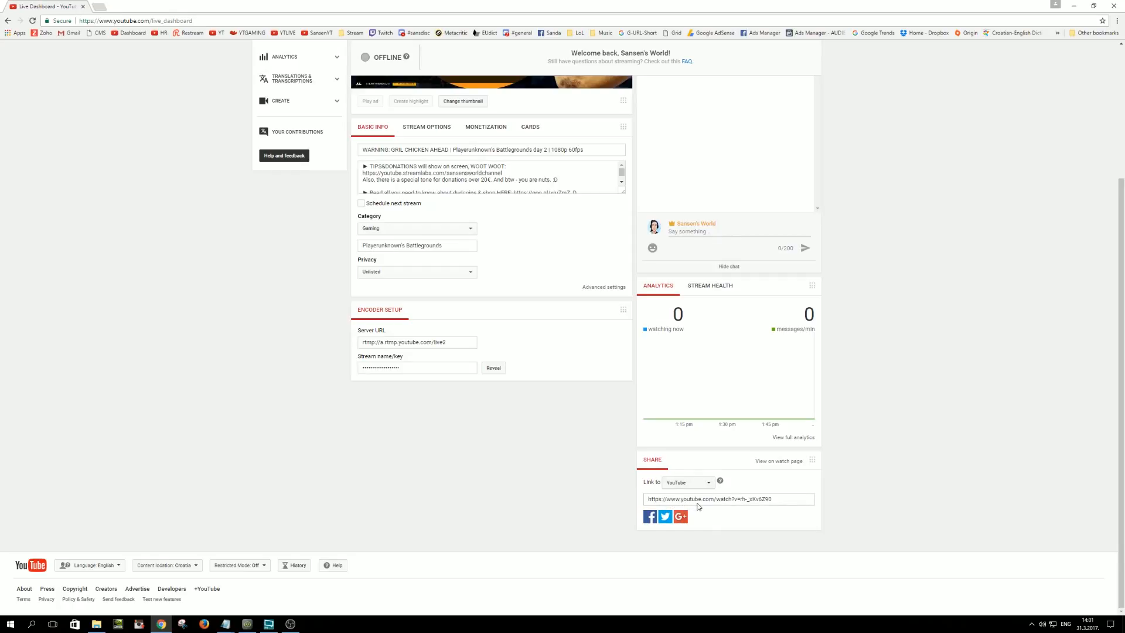
click(705, 483)
click(706, 511)
click(703, 484)
click(705, 508)
click(721, 483)
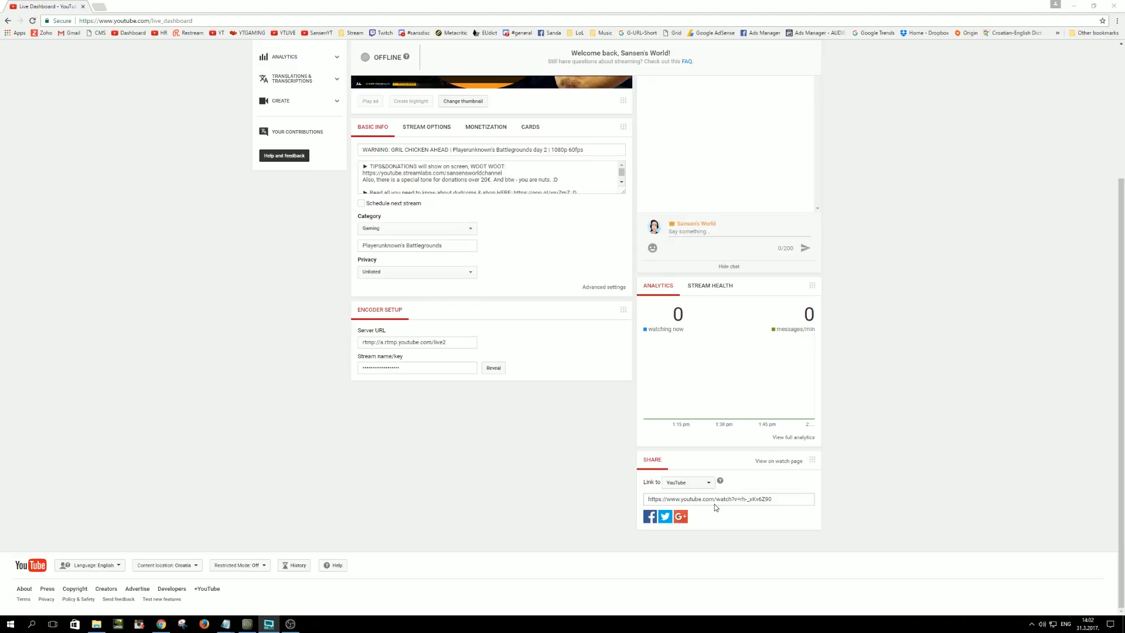
click(199, 336)
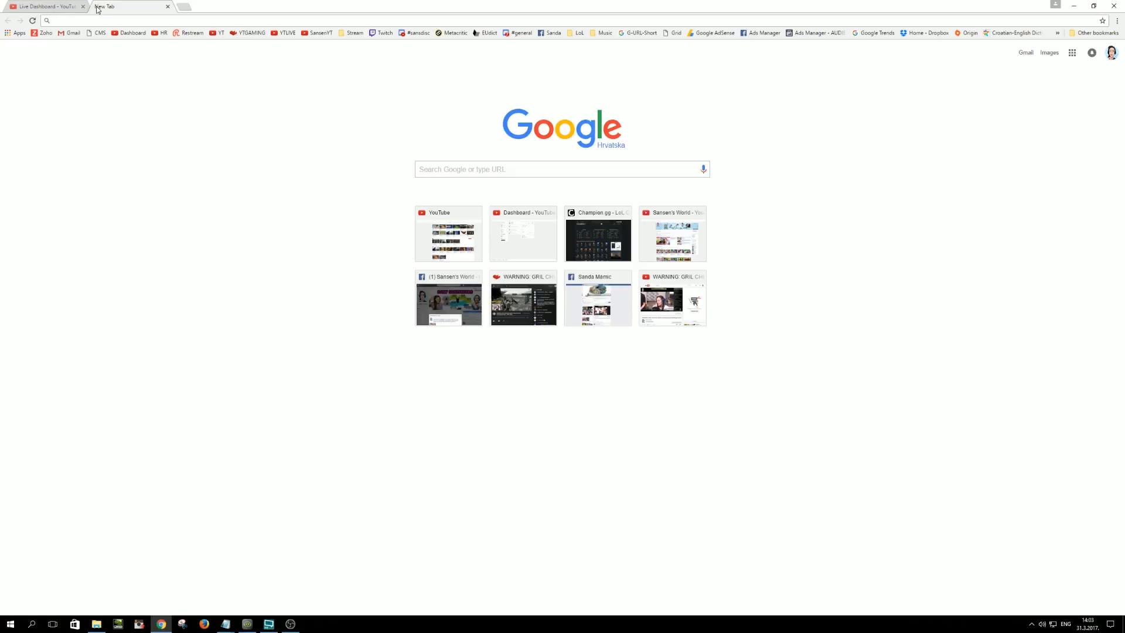
text(www.obsproject.com)
key(Return)
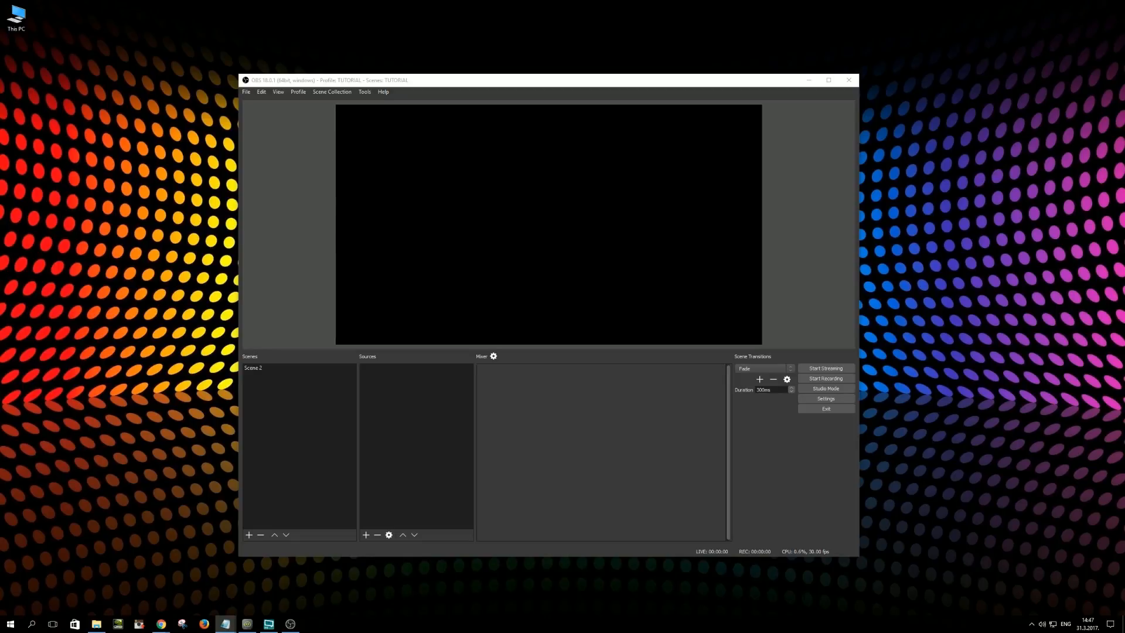
Switch to OBS and set the preview scaling to Scale to Window
right_click(521, 223)
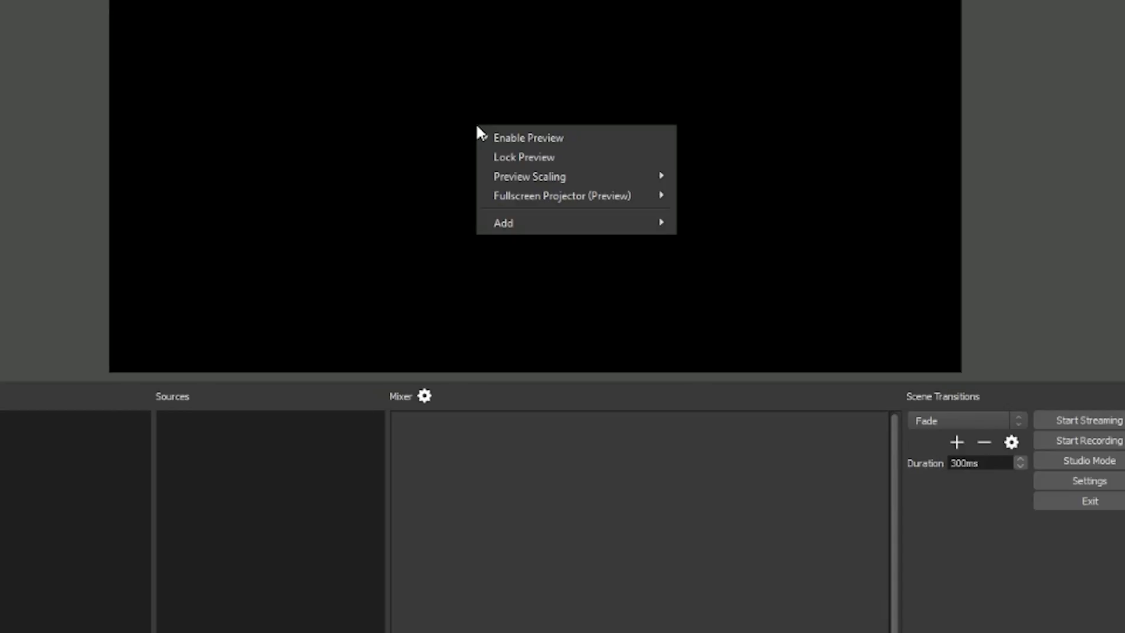
mouse_move(523, 183)
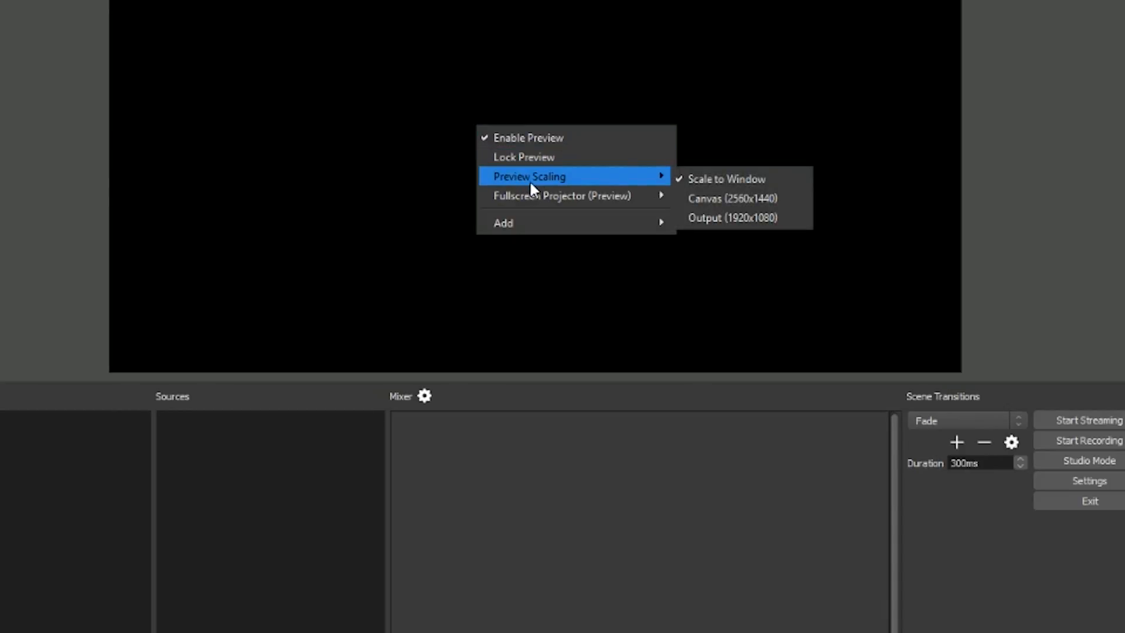
click(739, 179)
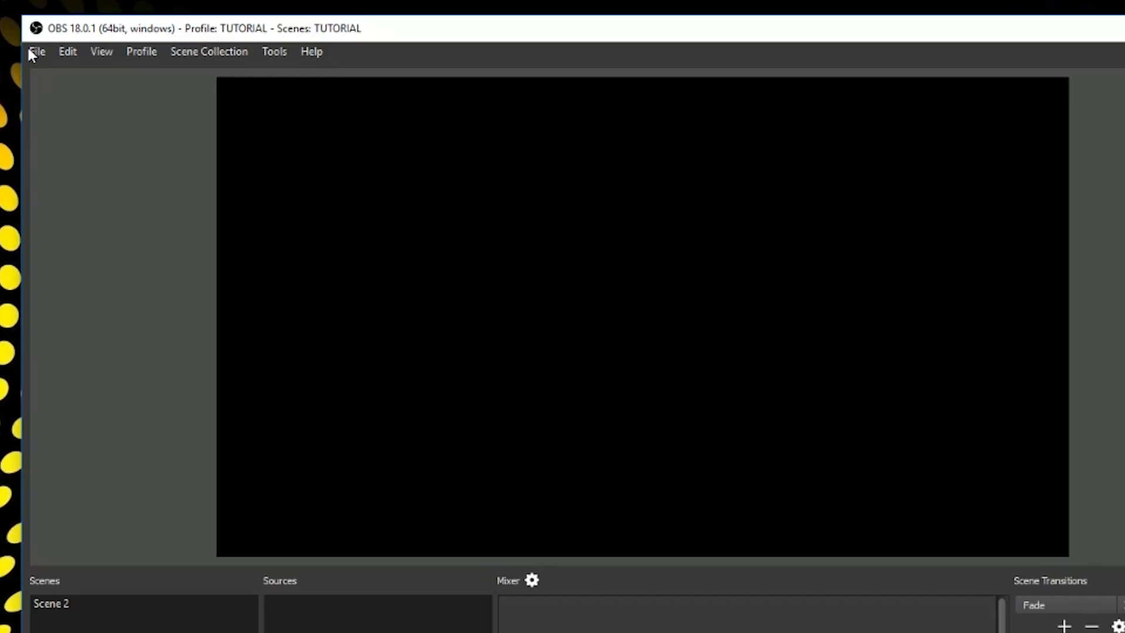
Open the OBS settings and keep automatic recording when streaming enabled in the general output options
click(246, 93)
click(81, 120)
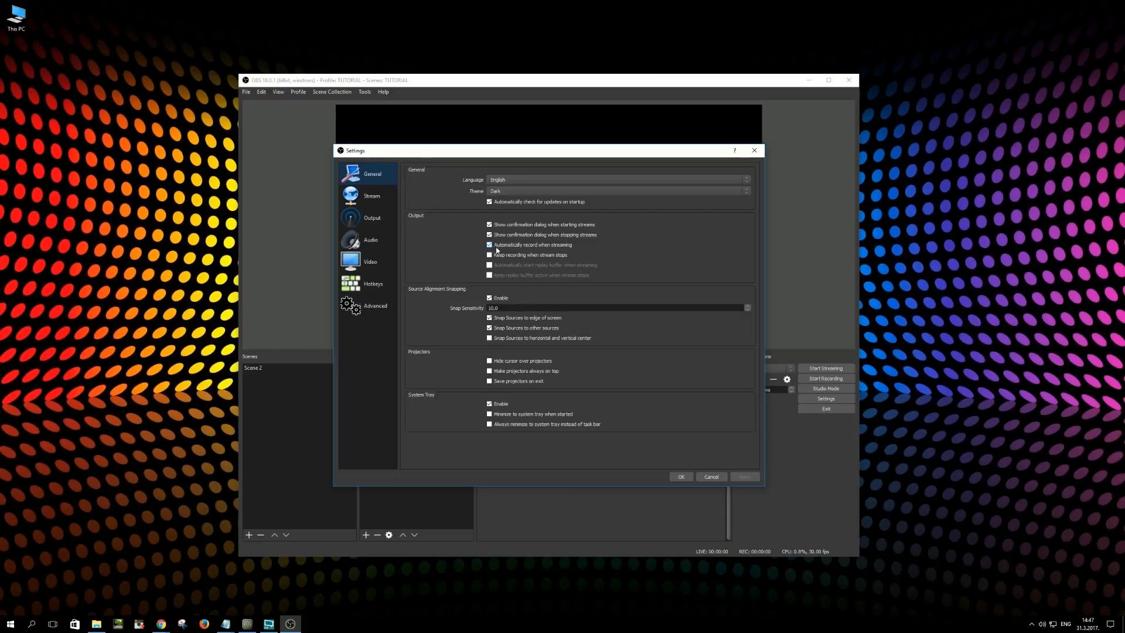
click(493, 246)
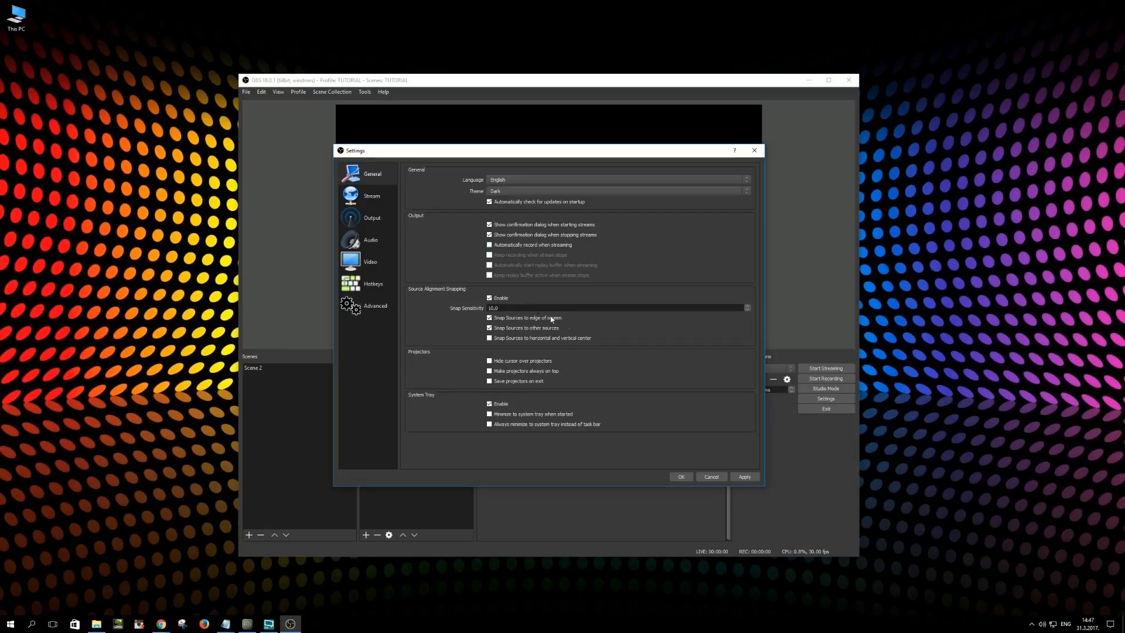
click(491, 247)
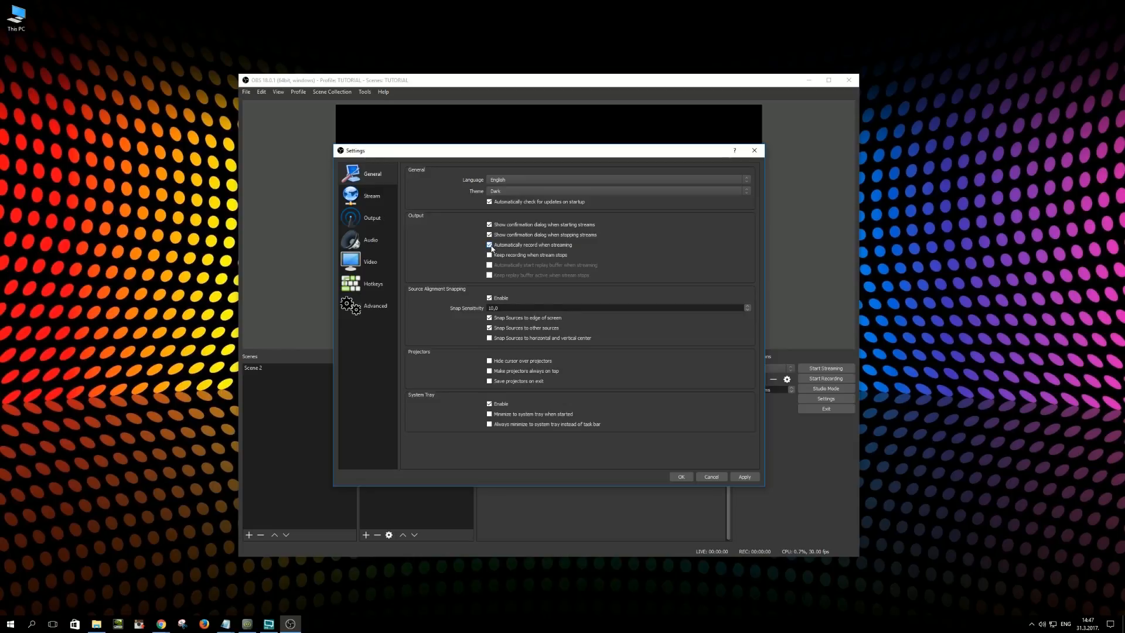
Set the streaming service to YouTube / YouTube Gaming and the server to Primary YouTube ingest server
click(375, 200)
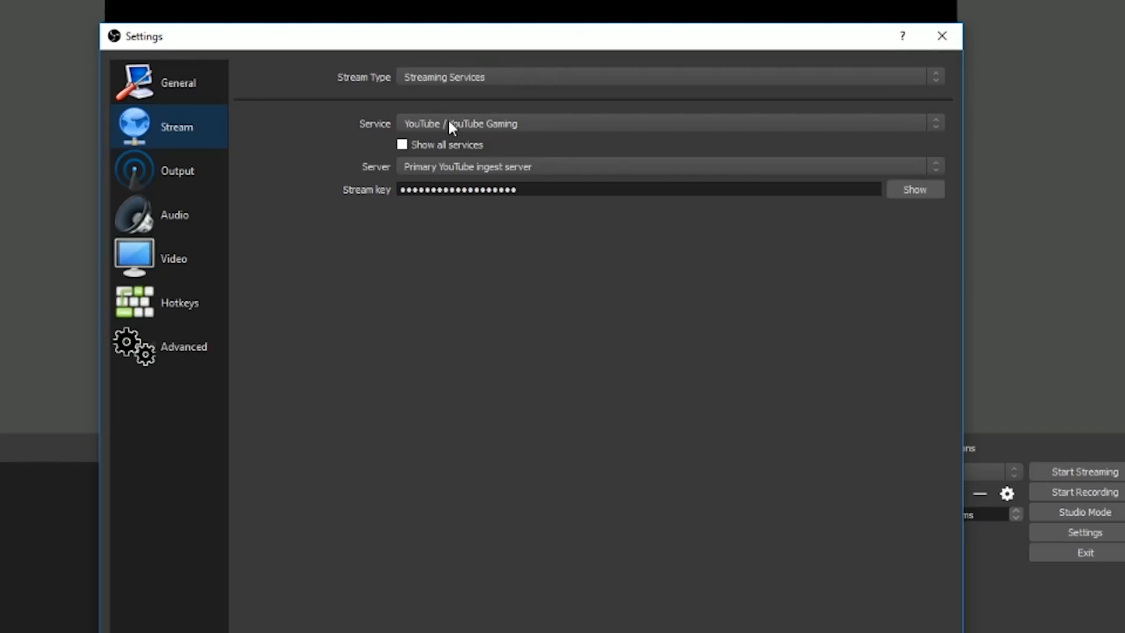
click(449, 123)
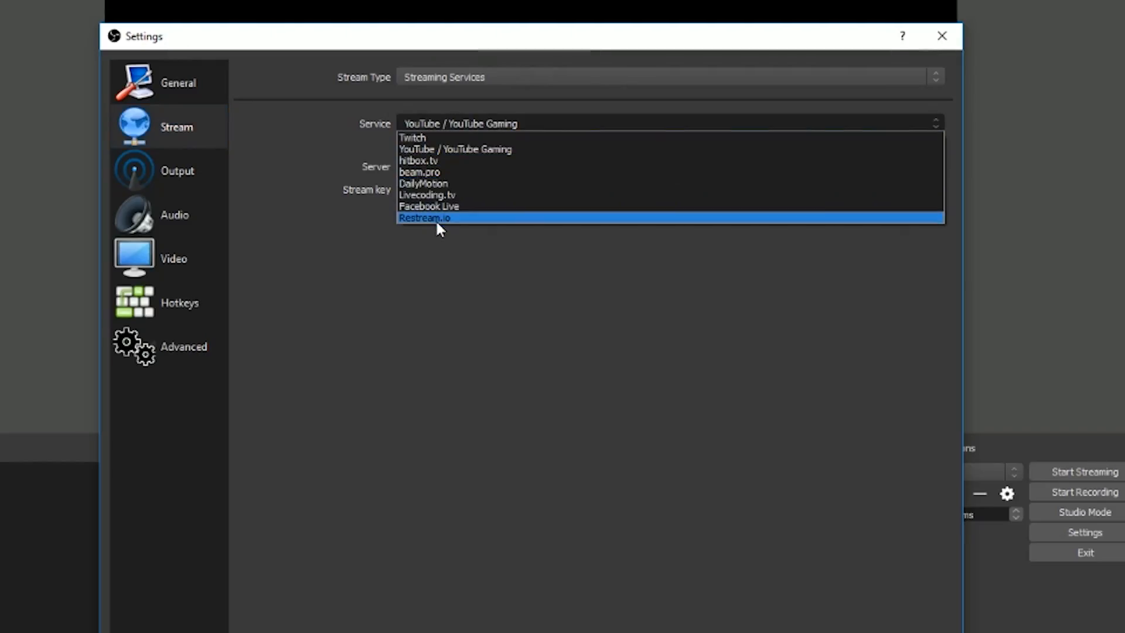
click(415, 150)
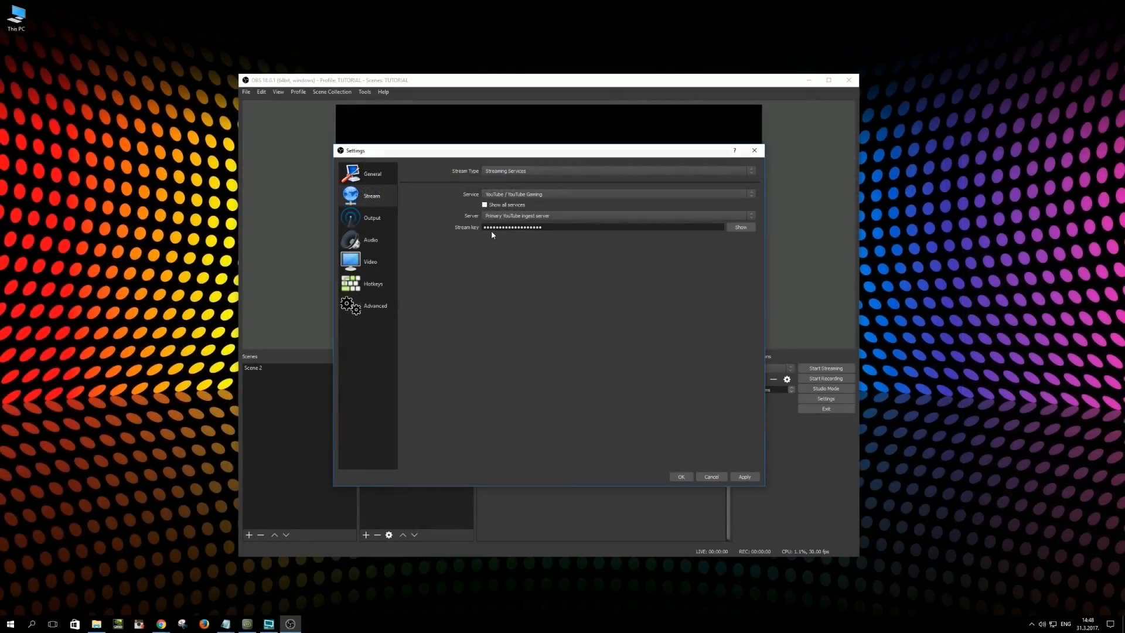
click(548, 217)
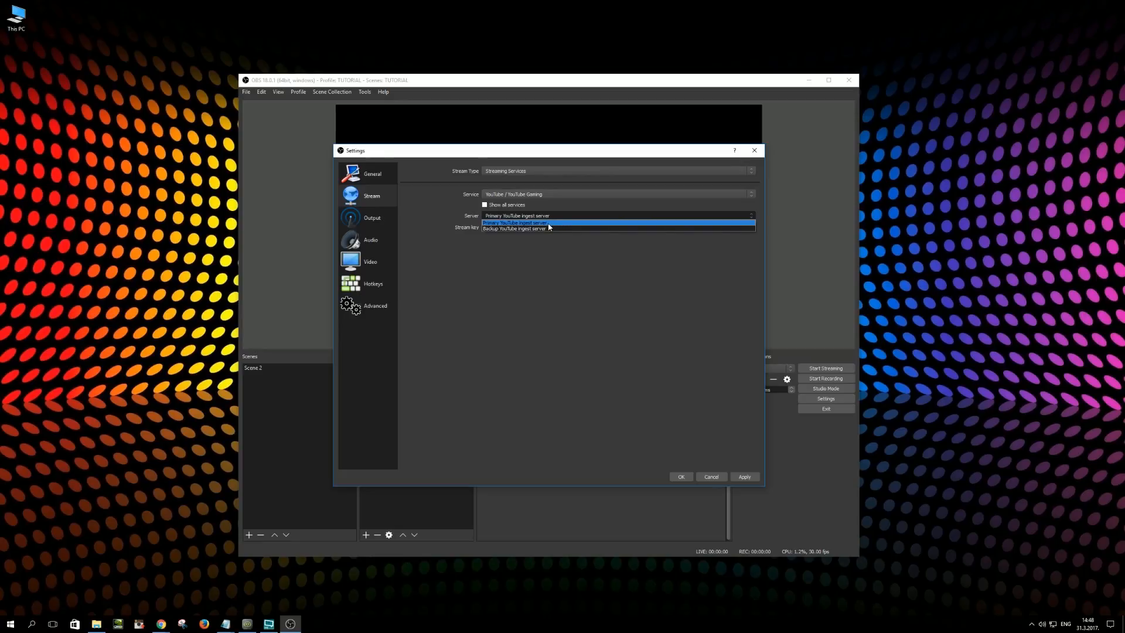
click(549, 223)
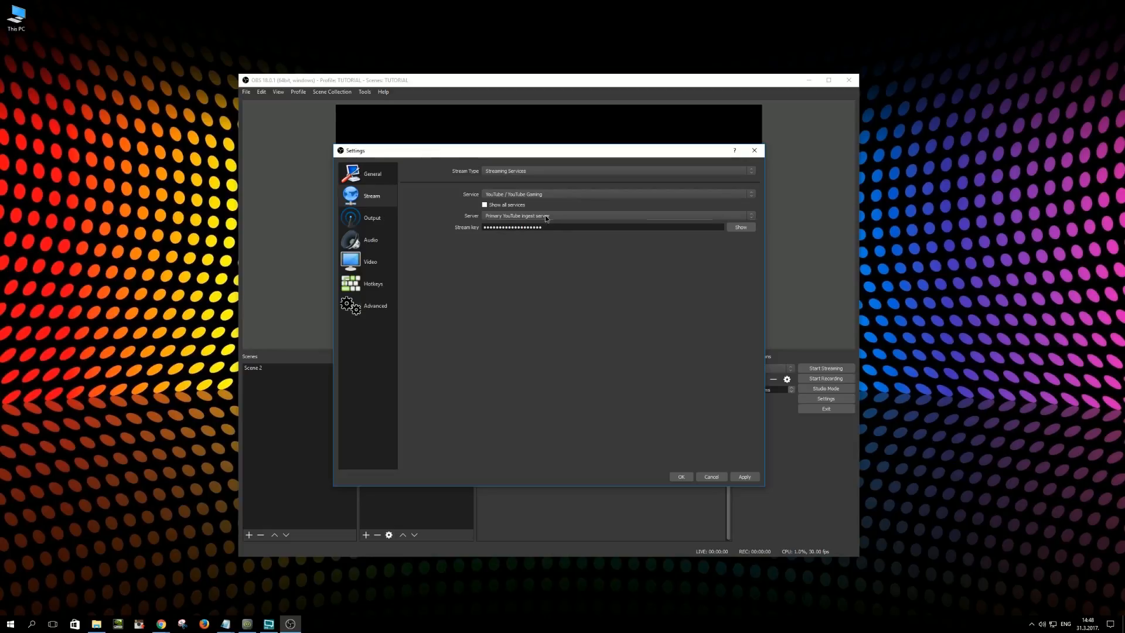
click(546, 217)
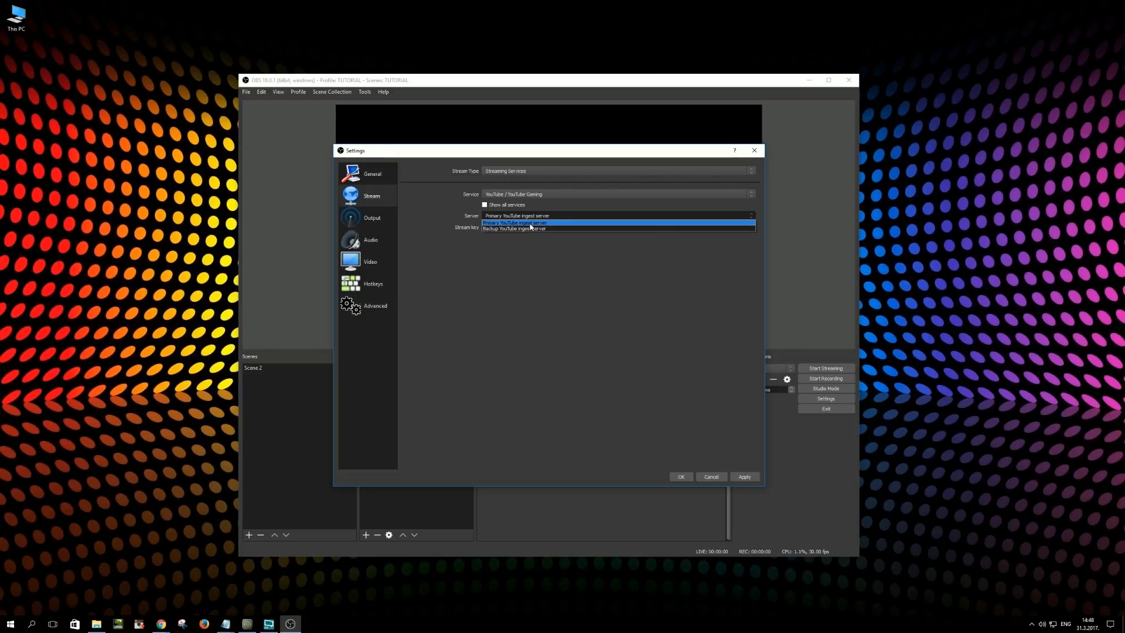
click(530, 224)
click(530, 218)
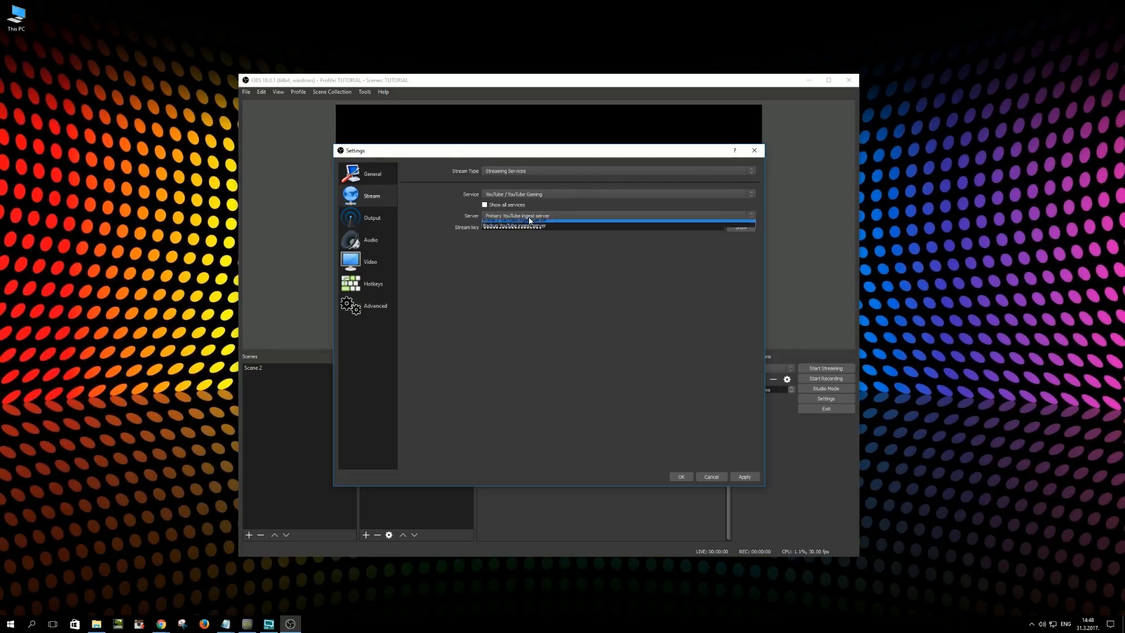
click(525, 224)
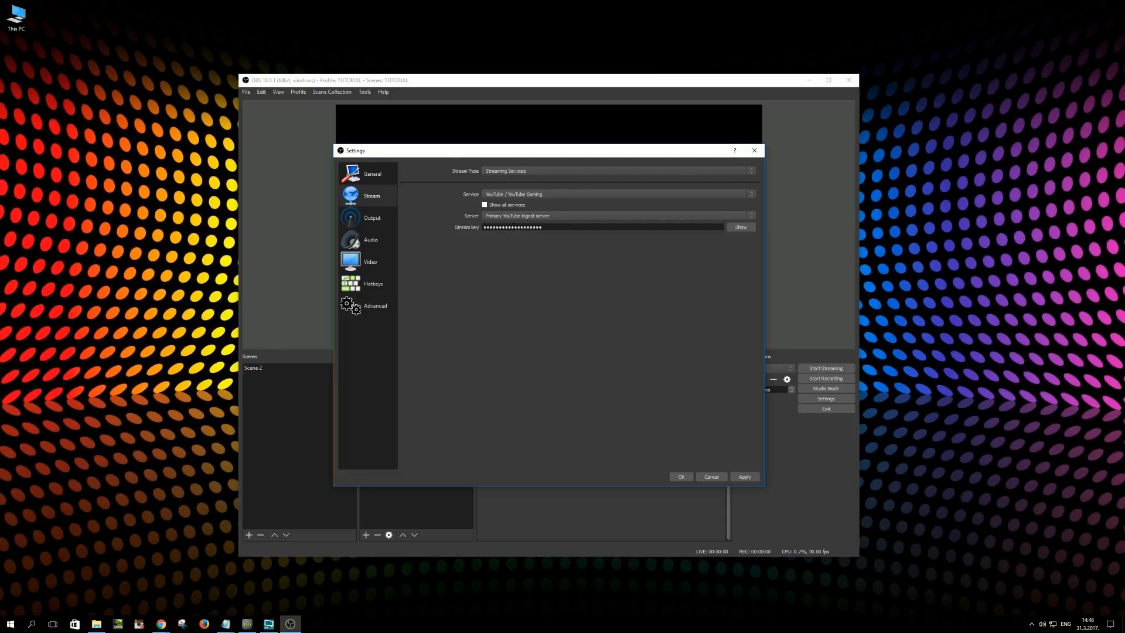
Reveal and copy the stream key from the YouTube live dashboard, and paste it into the stream key field in OBS
mouse_move(161, 623)
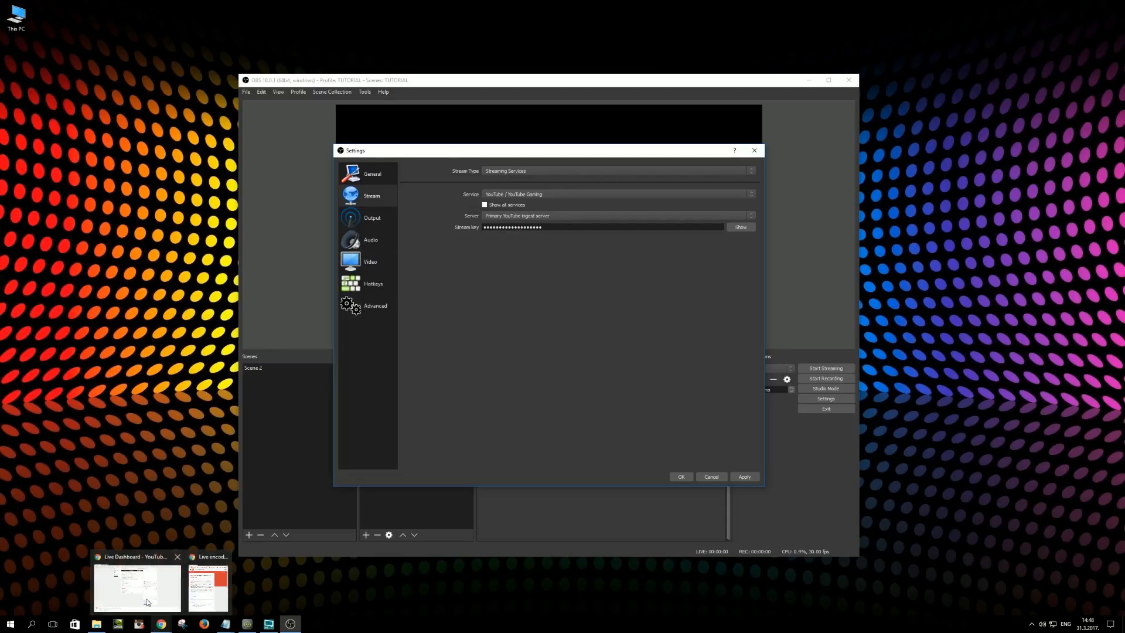
click(169, 576)
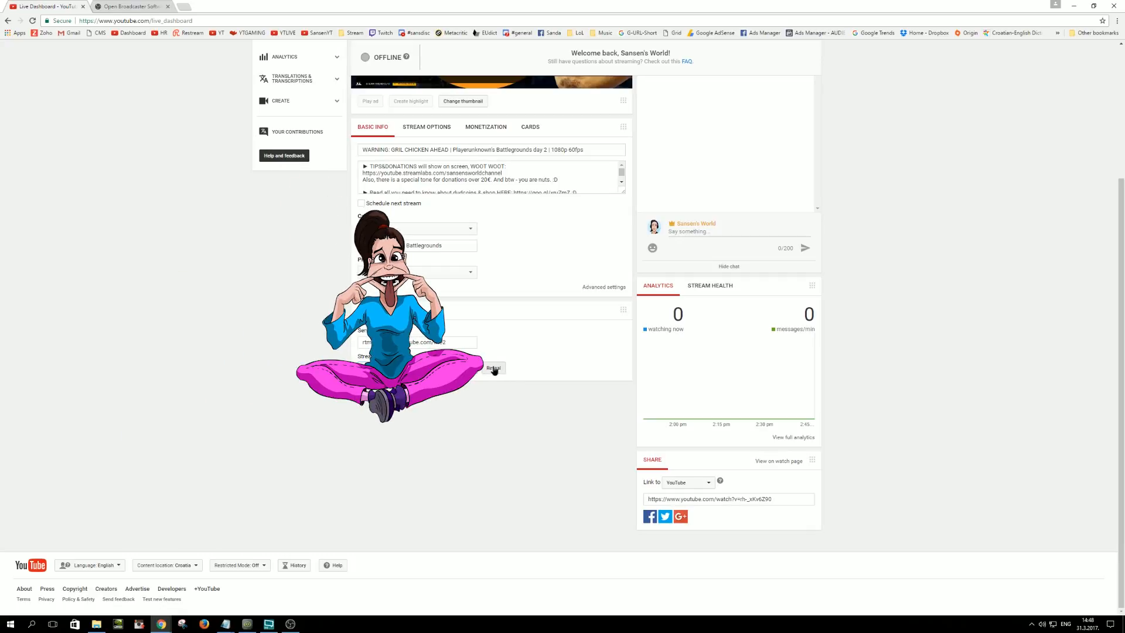
click(494, 369)
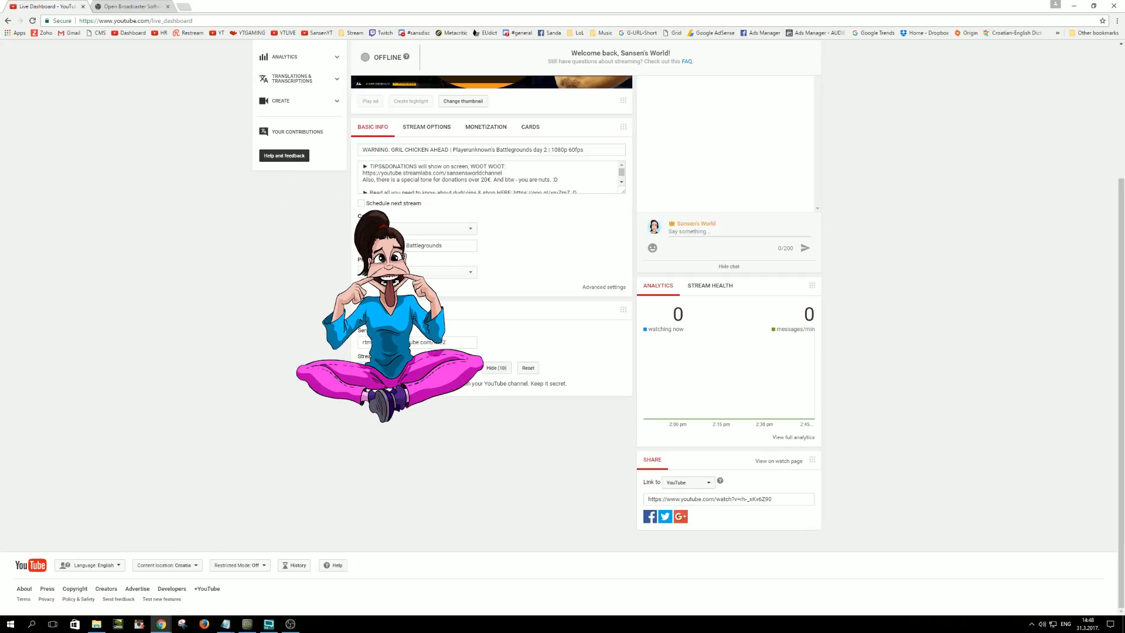
click(493, 371)
click(291, 625)
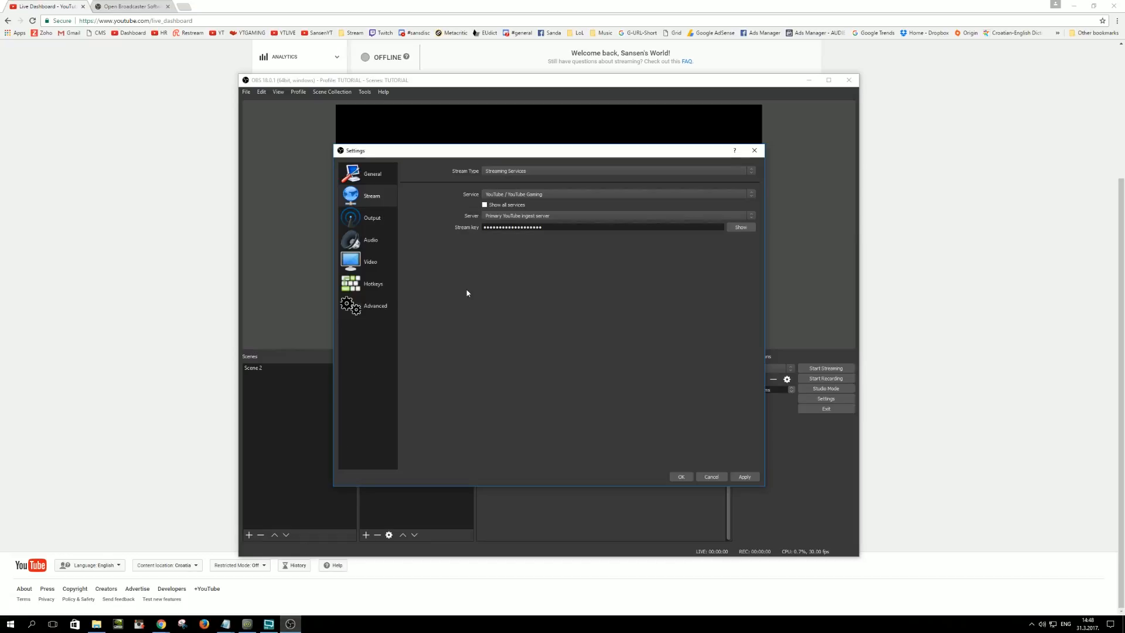
double_click(541, 227)
key(ctrl+v)
In the video settings, keep the base canvas resolution at 2560x1440 and set the common FPS value to 60
click(376, 264)
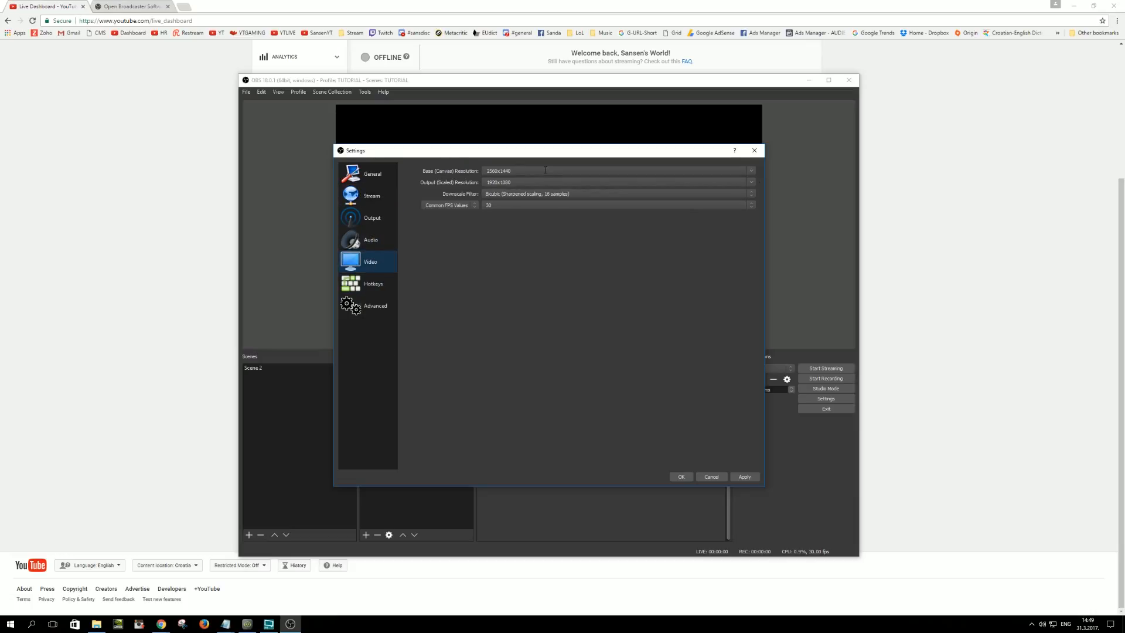
click(753, 172)
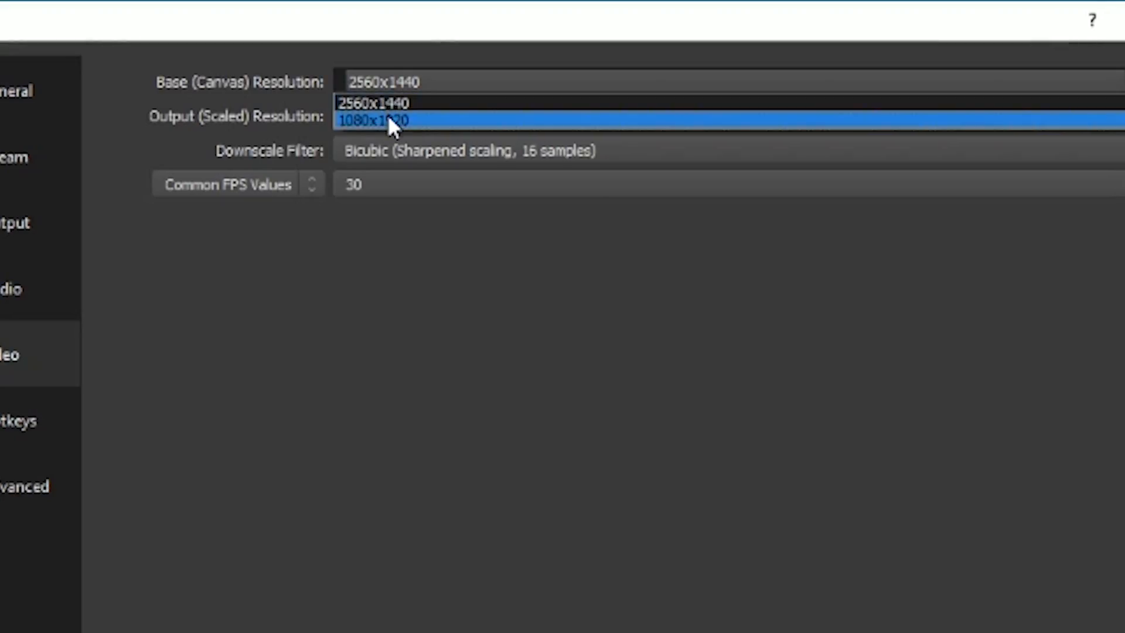
click(378, 102)
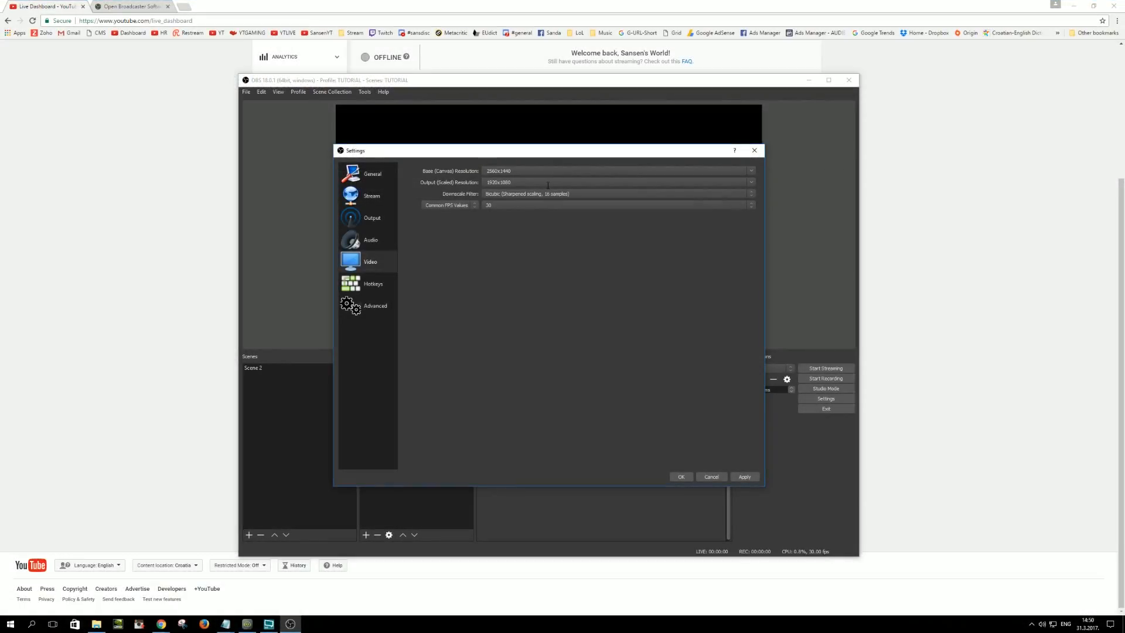
click(489, 207)
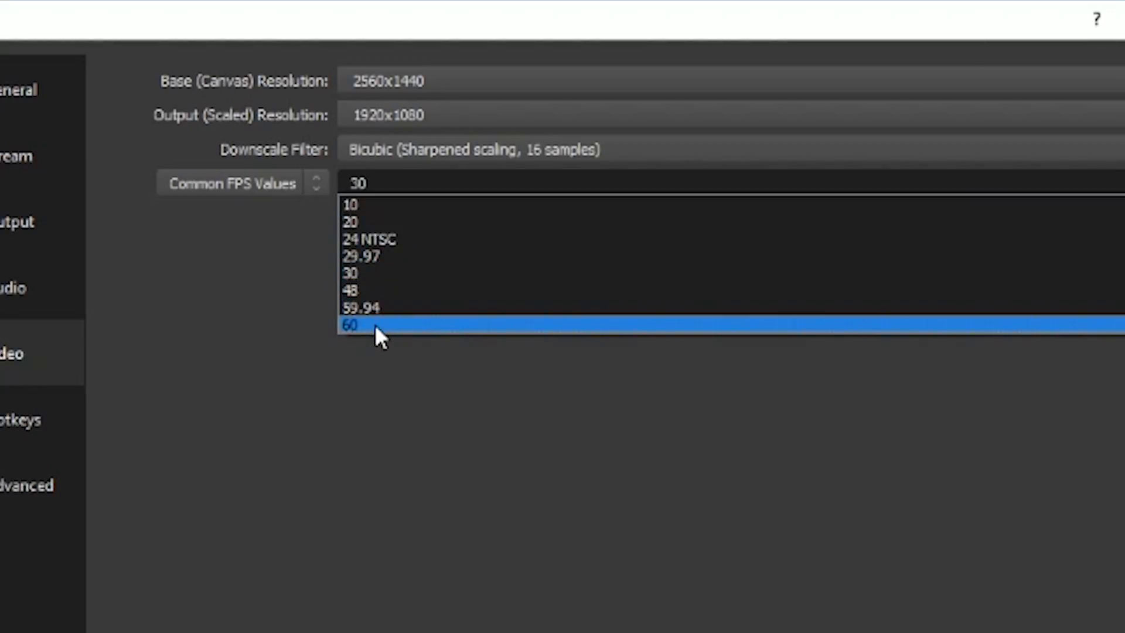
click(495, 253)
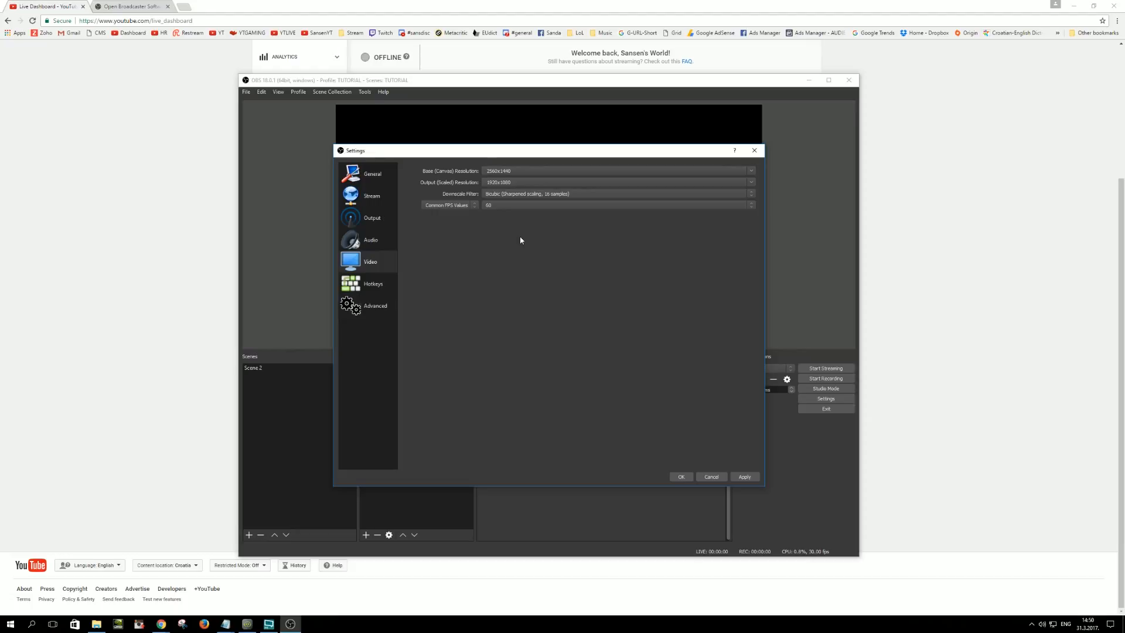
Select 1920x1080 as the output (scaled) resolution and keep 60 as the common FPS value
click(752, 182)
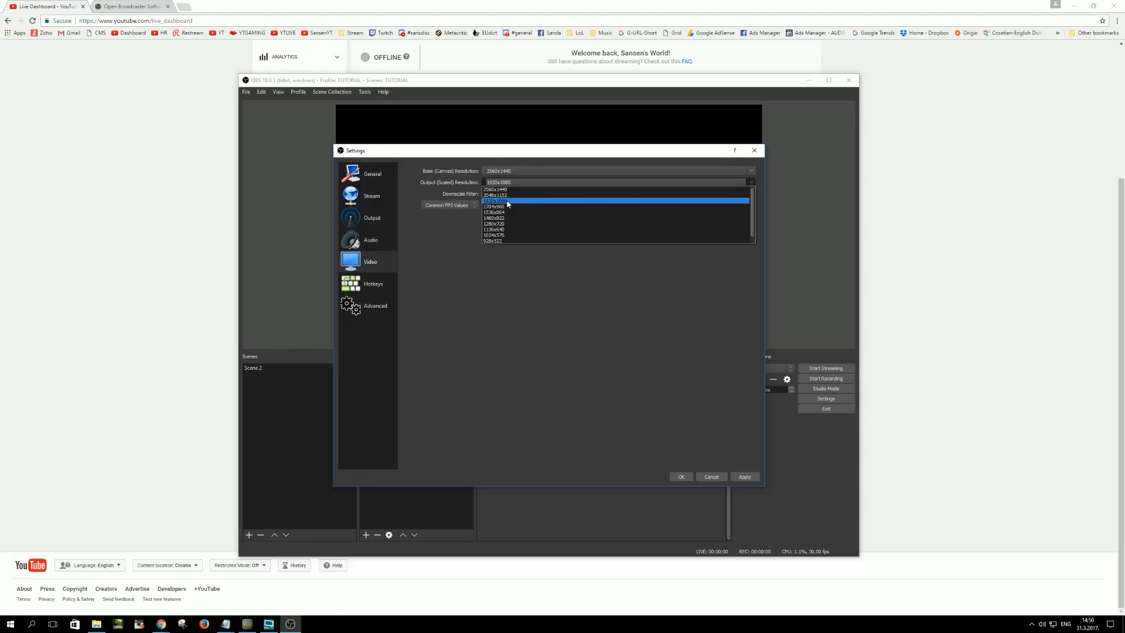
click(507, 201)
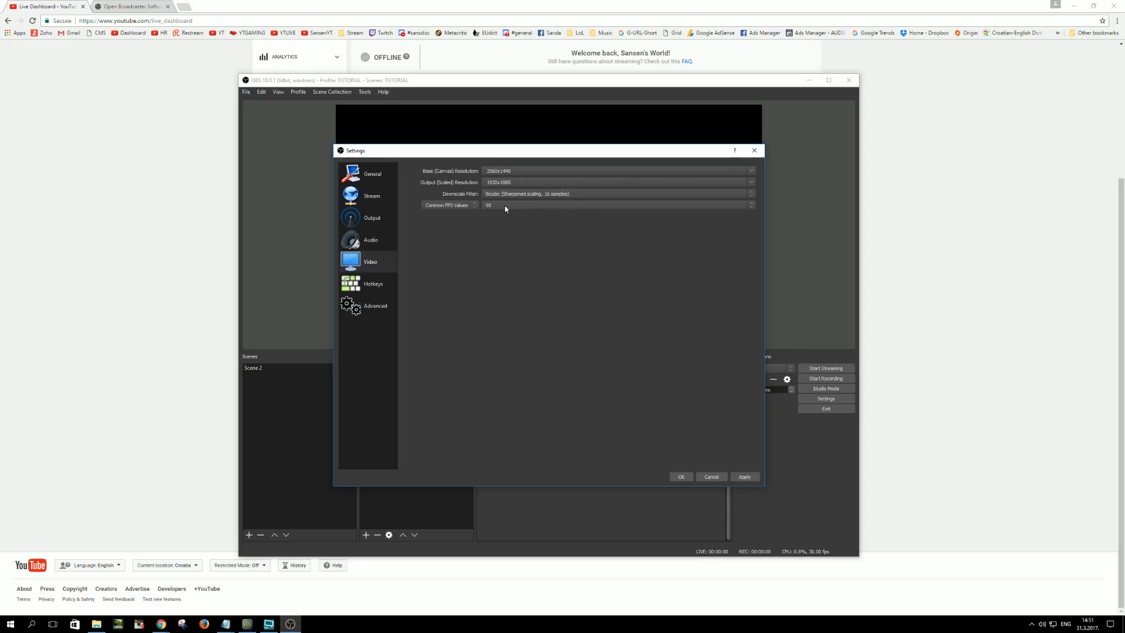
click(749, 206)
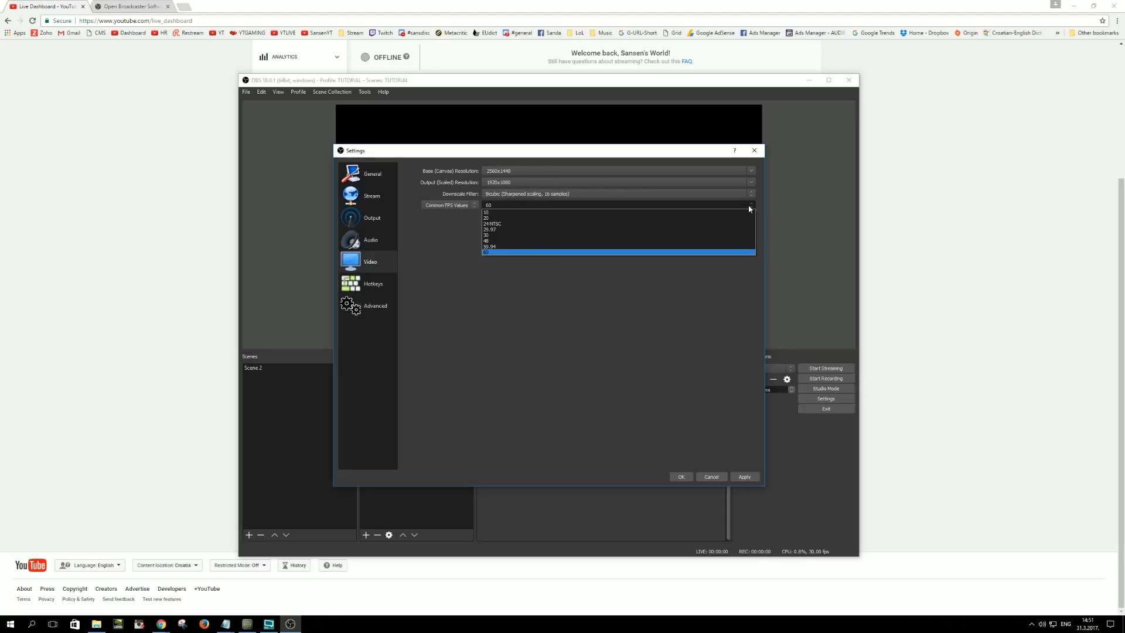
click(749, 208)
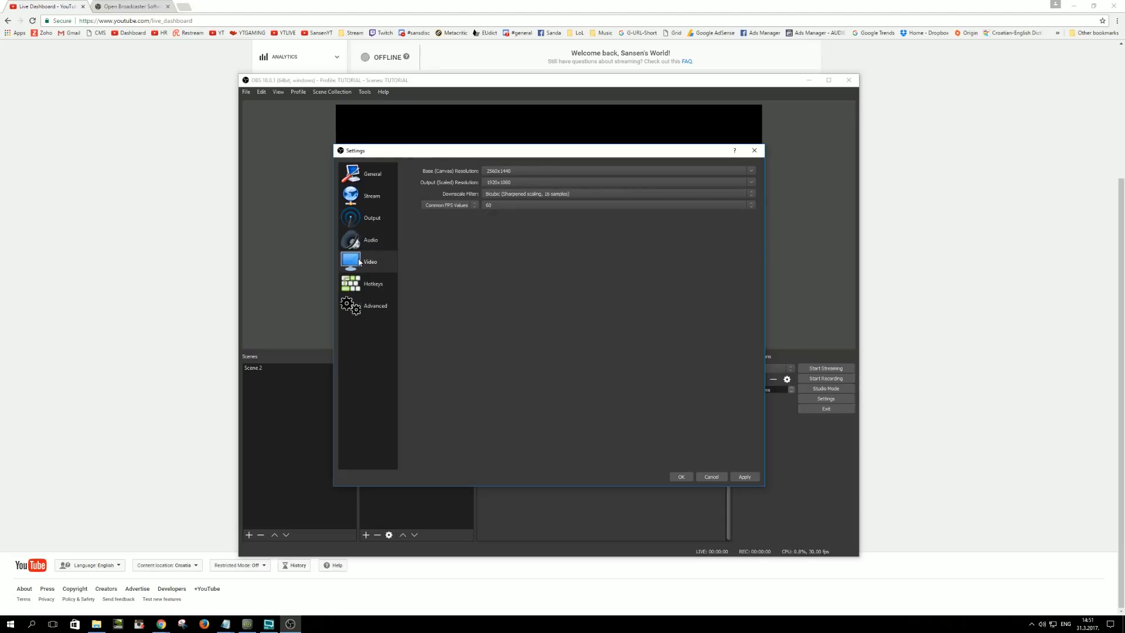
Open the output settings and check the output mode choices, keeping Simple
click(373, 220)
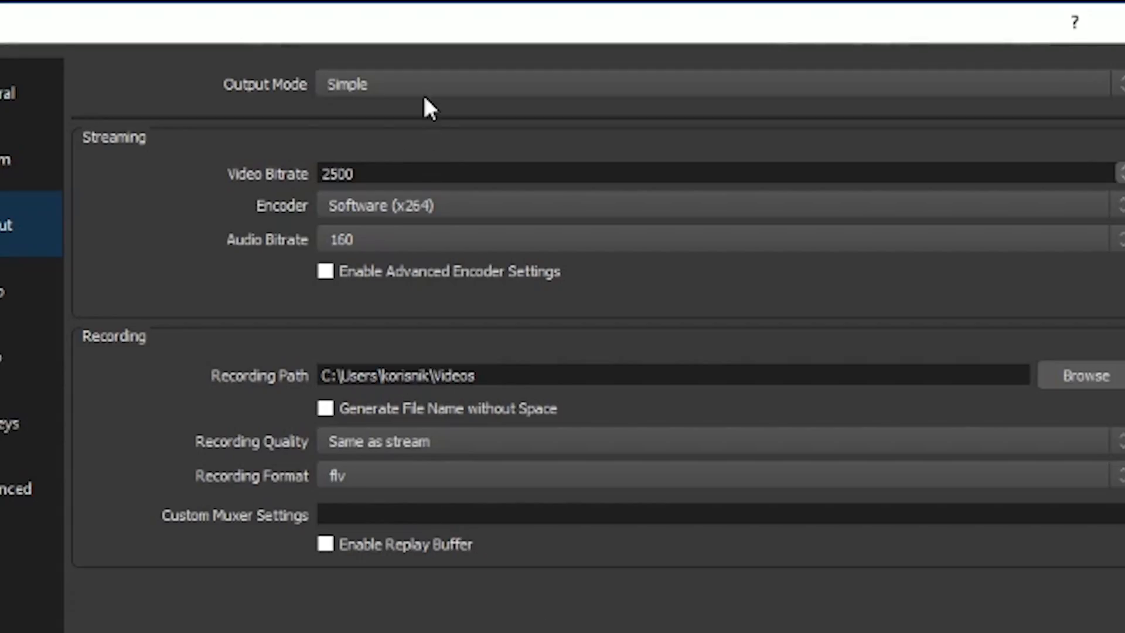
click(585, 86)
click(585, 87)
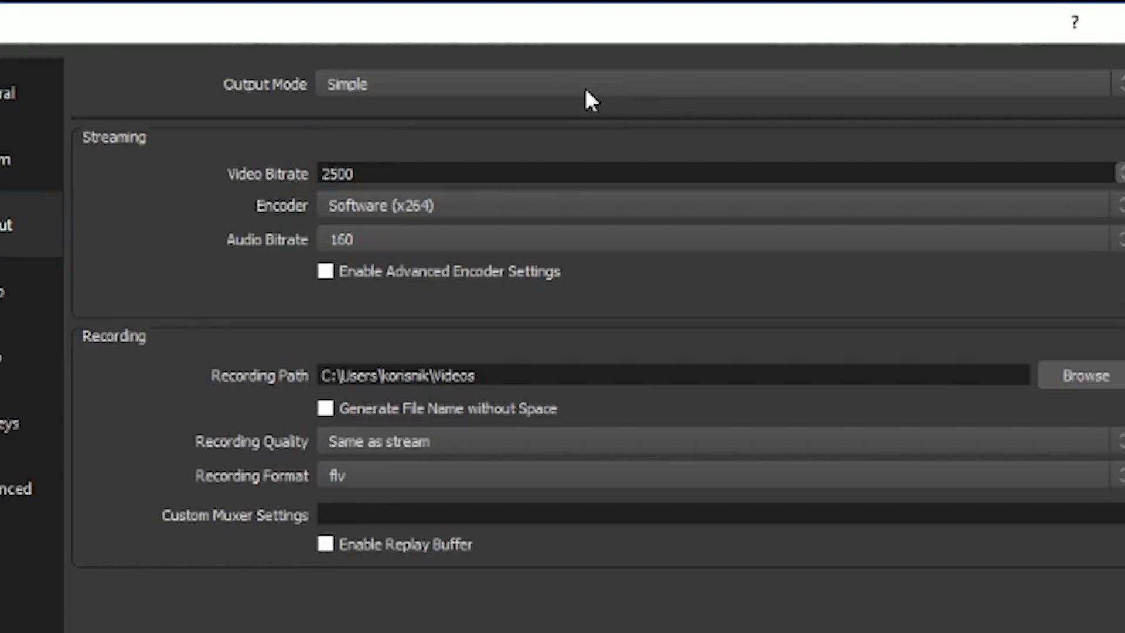
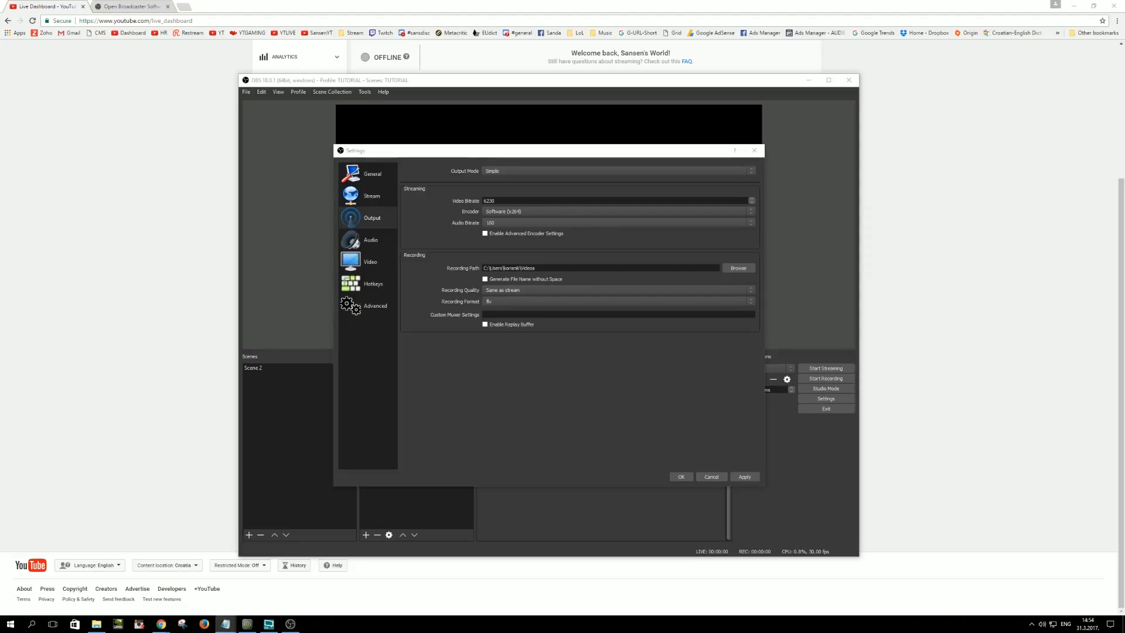
Compare the streaming encoder choices Software (x264) and Hardware (NVENC), keeping Software (x264)
click(505, 213)
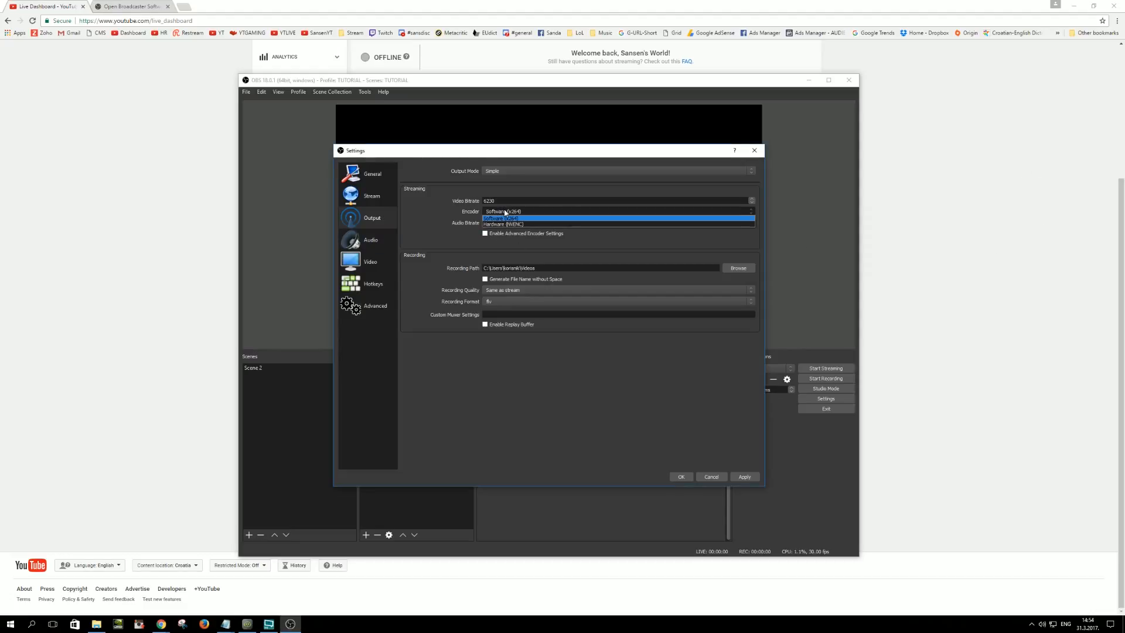
click(504, 213)
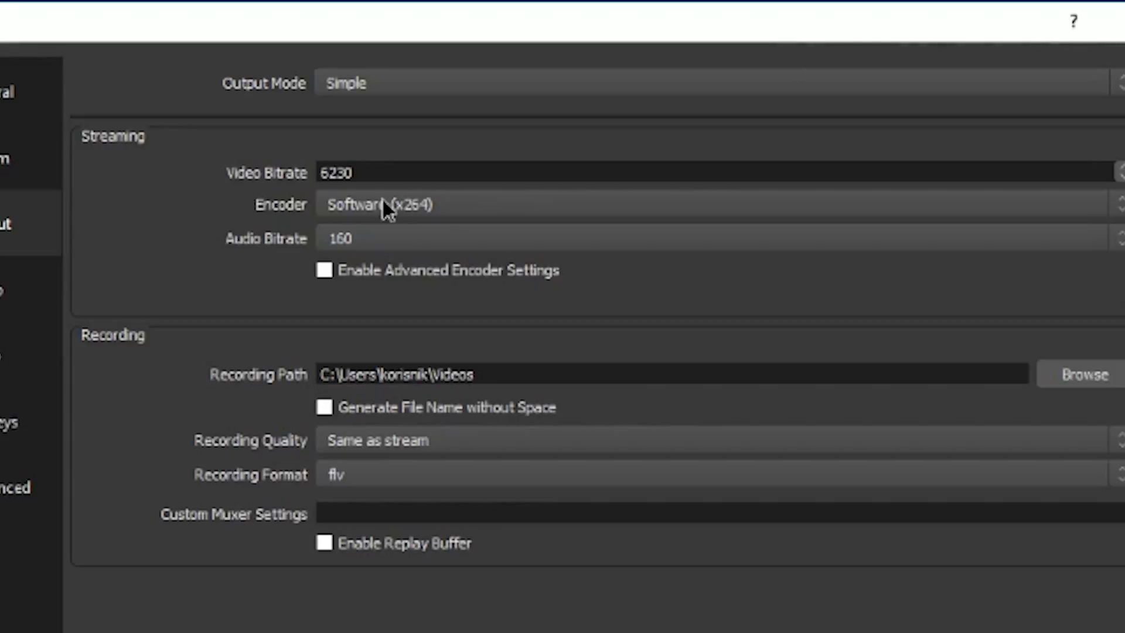
click(504, 211)
click(384, 201)
click(384, 201)
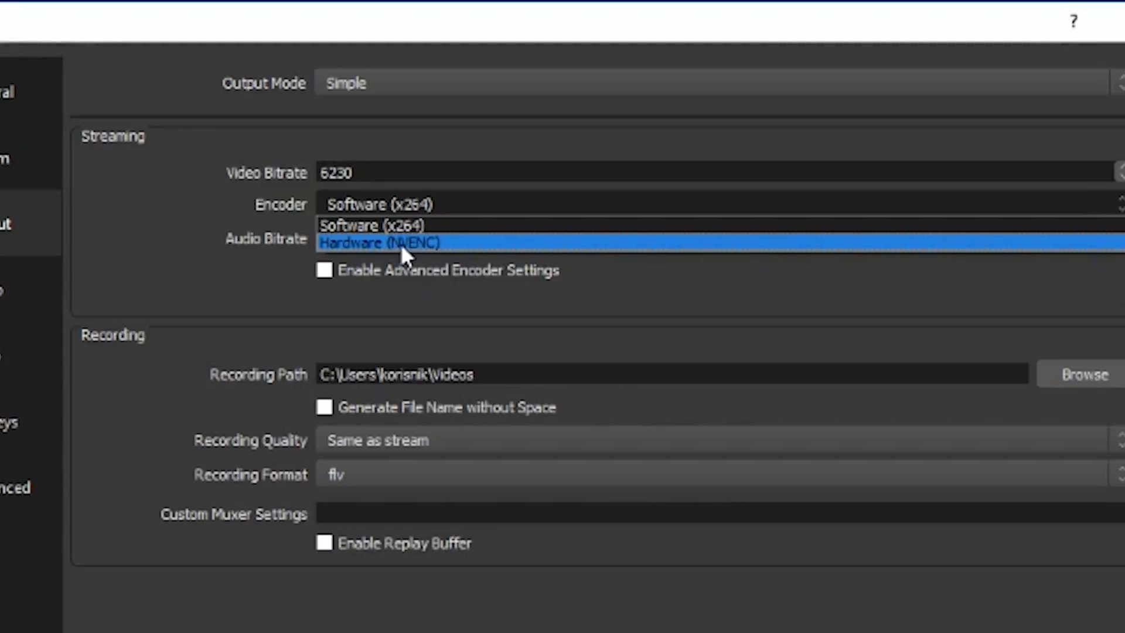
click(177, 190)
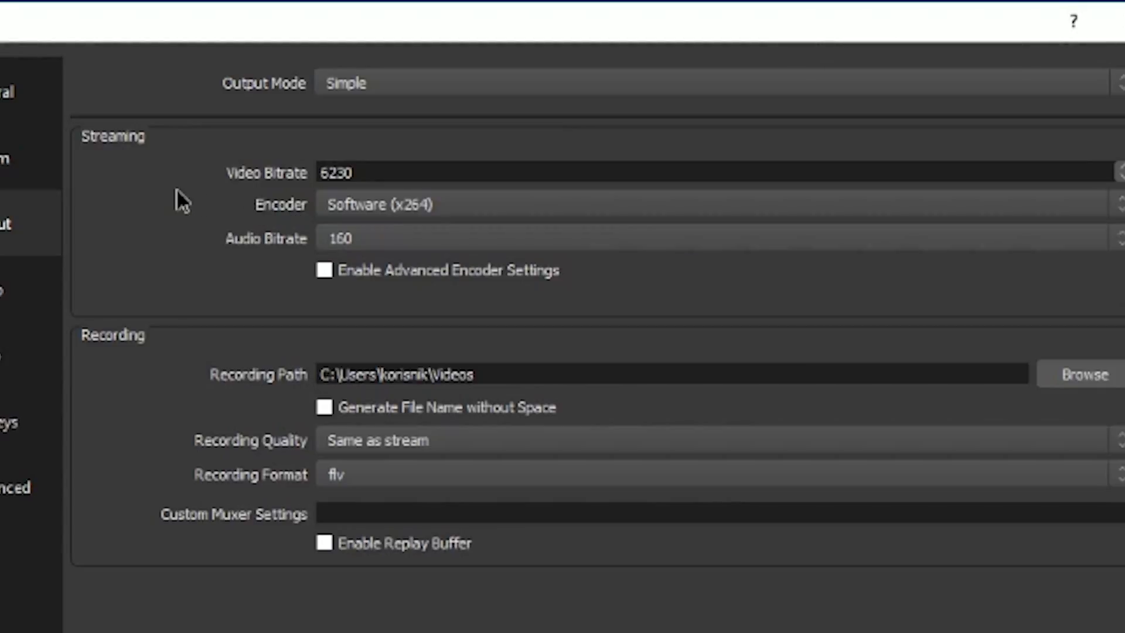
click(371, 203)
click(372, 204)
click(374, 204)
click(375, 206)
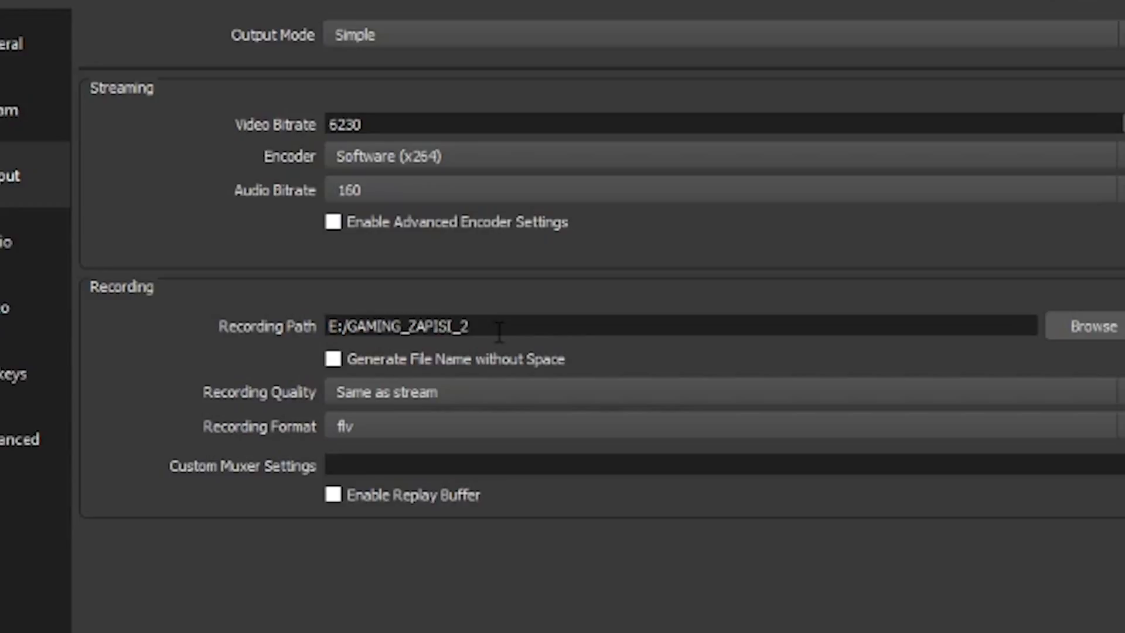
Set the recording quality to Indistinguishable Quality, Large File Size
click(423, 405)
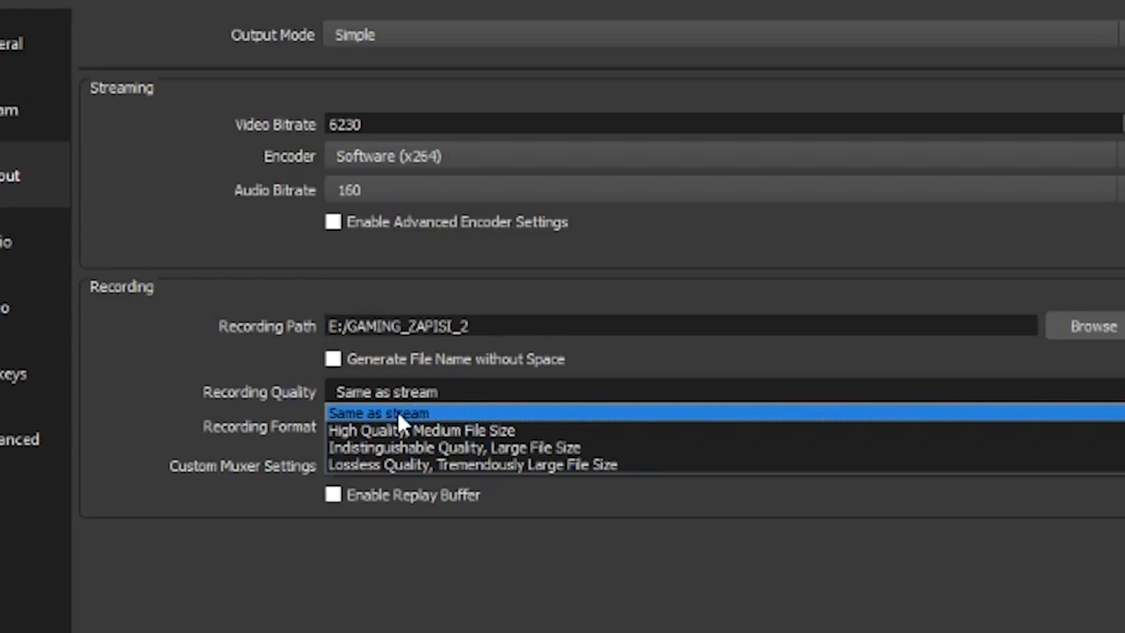
click(516, 466)
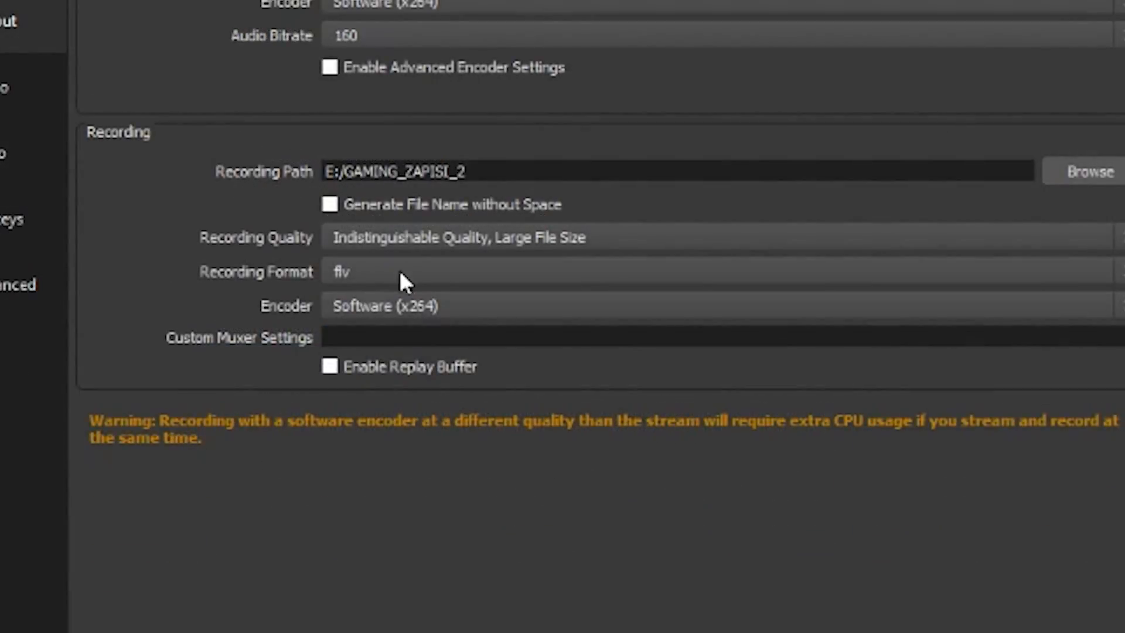
click(434, 238)
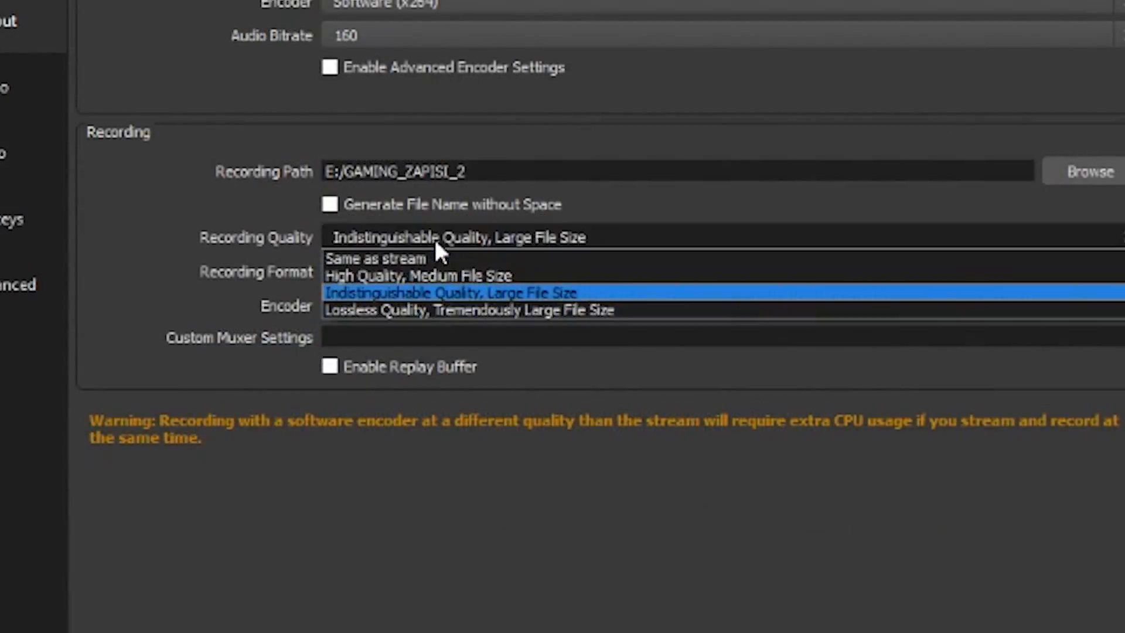
click(454, 294)
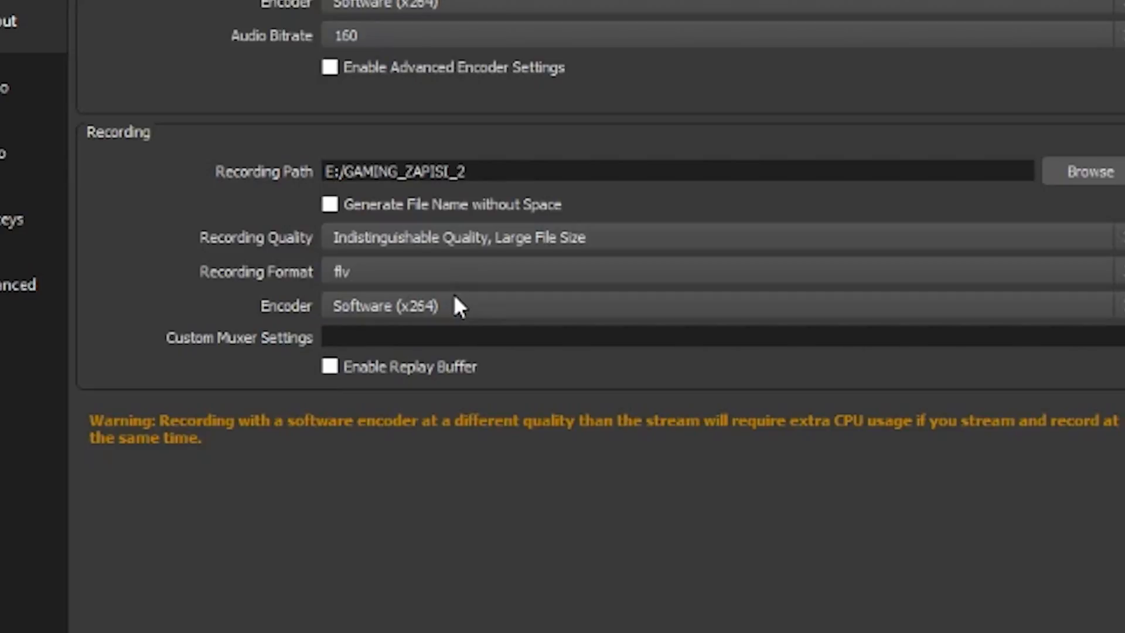
Review the recording format and recording encoder choices, keeping flv and Software (x264)
click(379, 268)
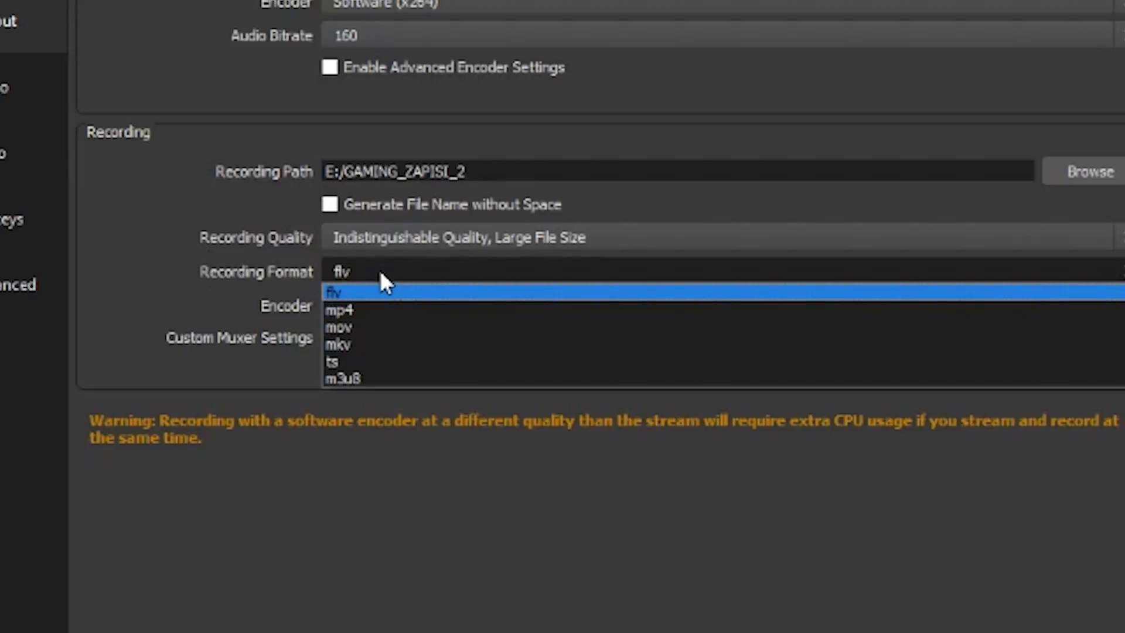
click(371, 315)
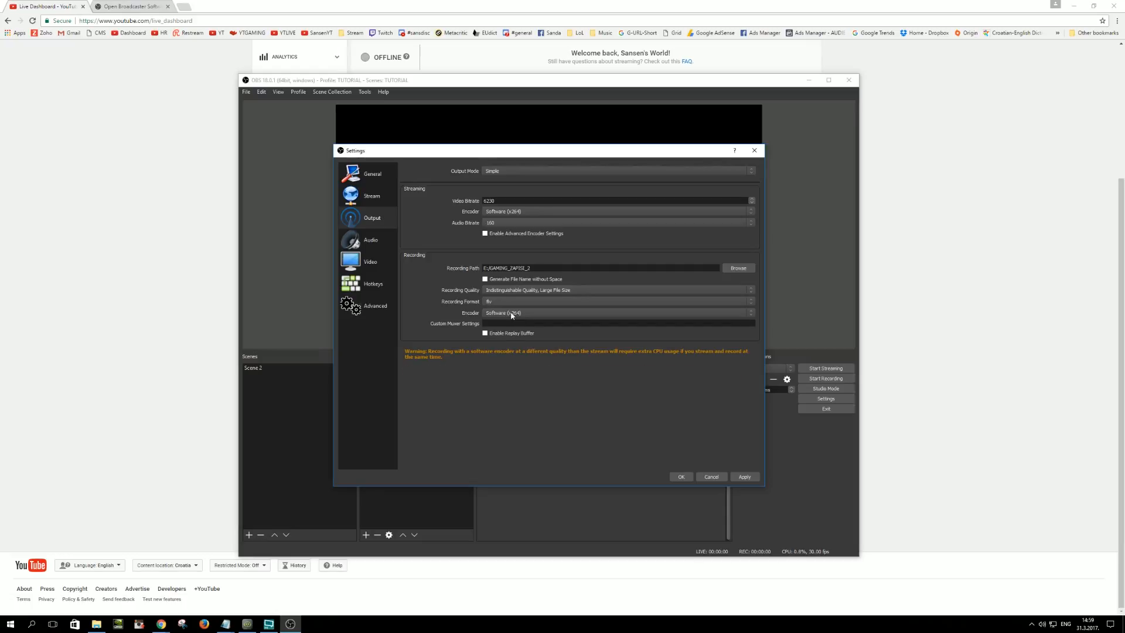
click(511, 313)
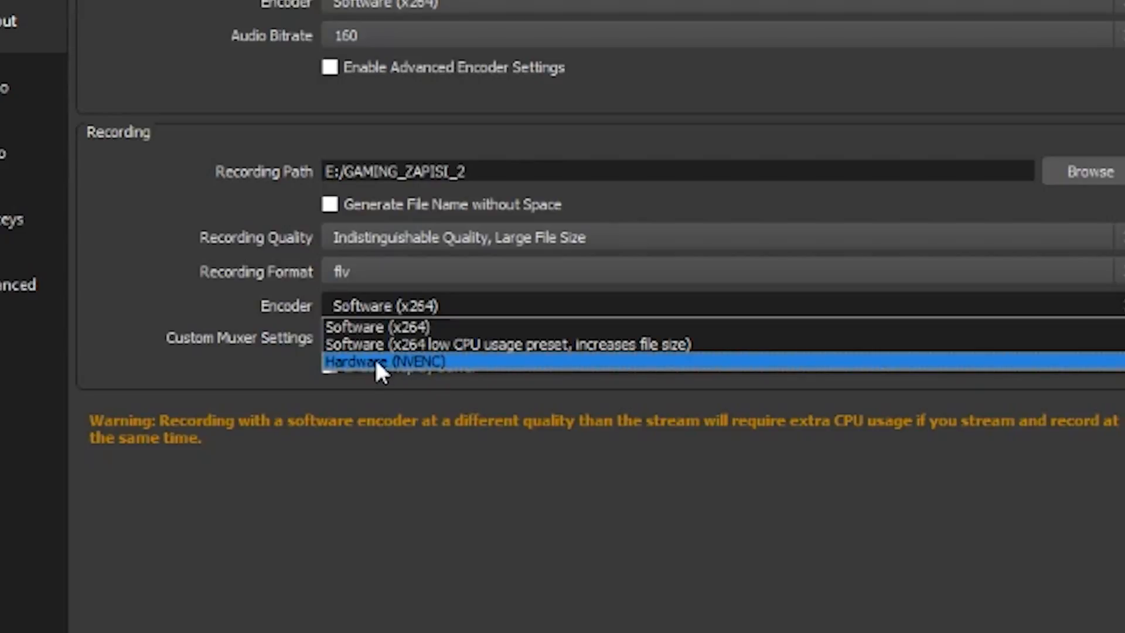
click(391, 306)
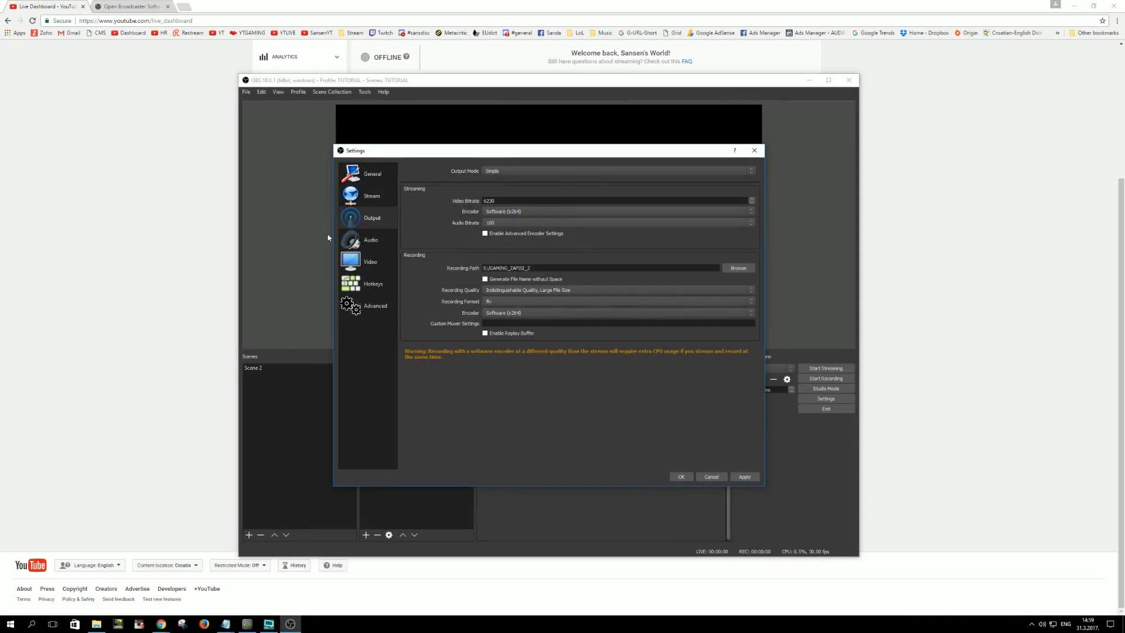
In the audio settings, set the Desktop Audio Device to Speakers (Audioengine D1)
click(376, 245)
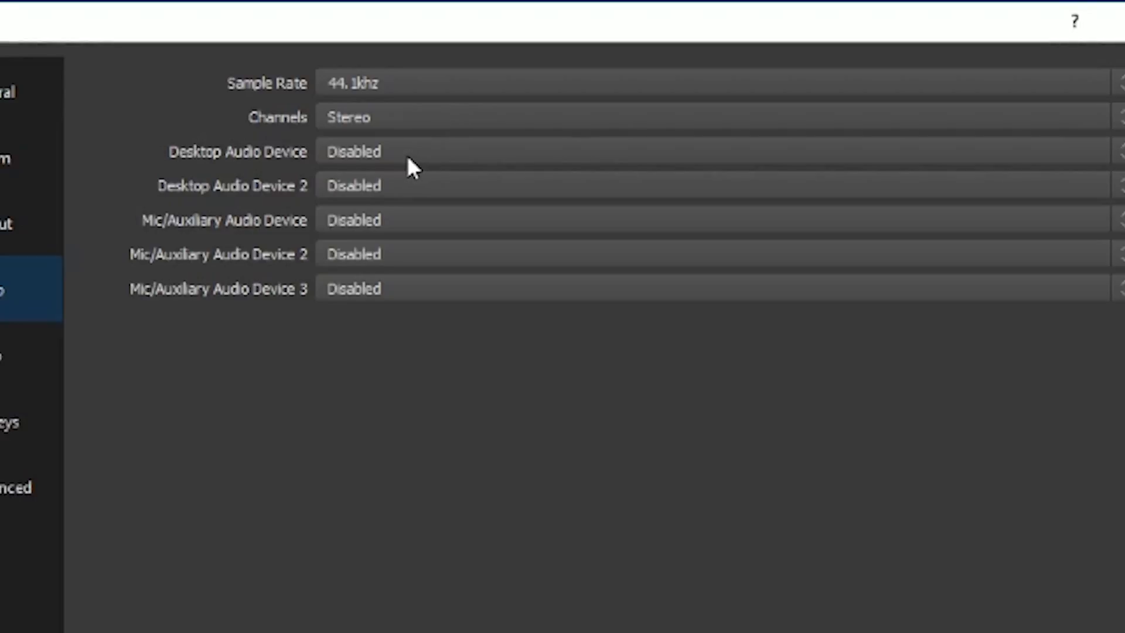
click(411, 163)
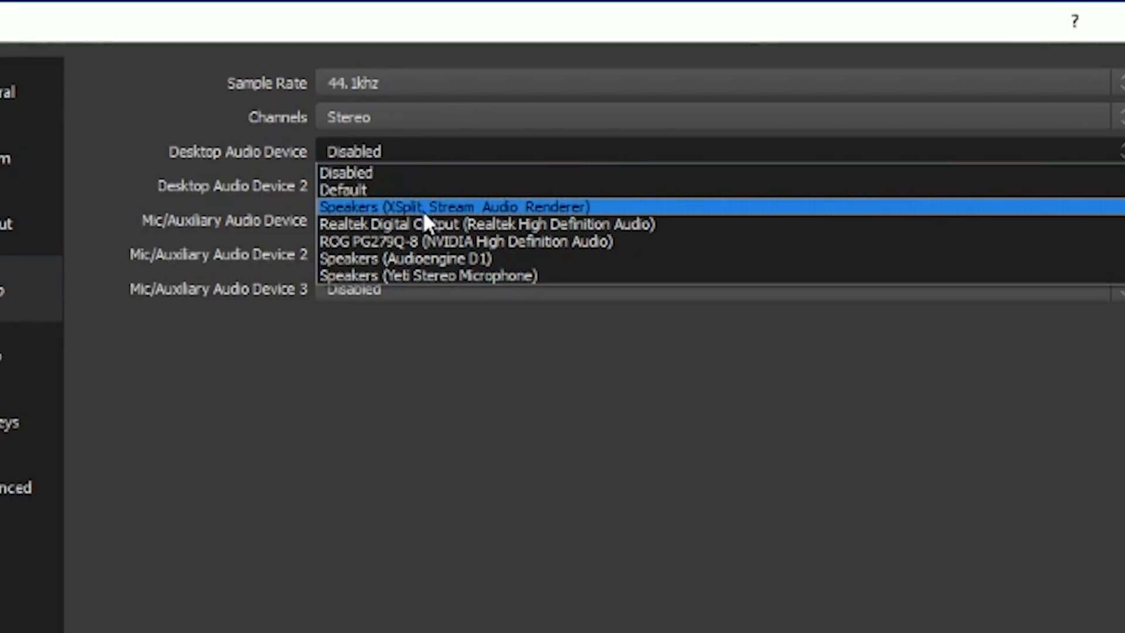
click(444, 258)
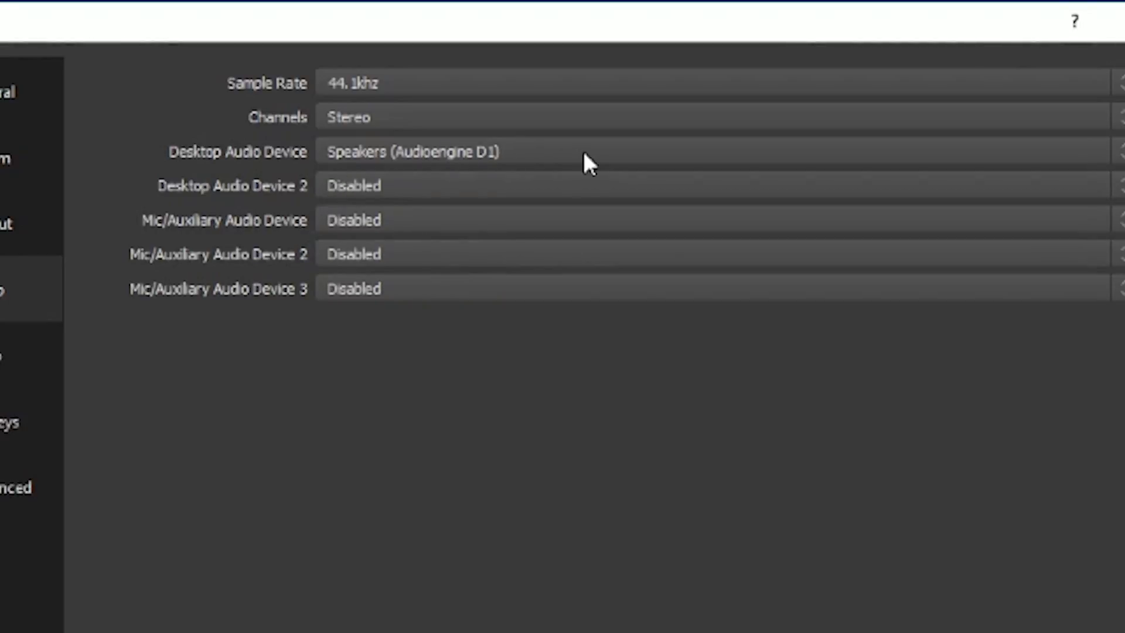
click(595, 163)
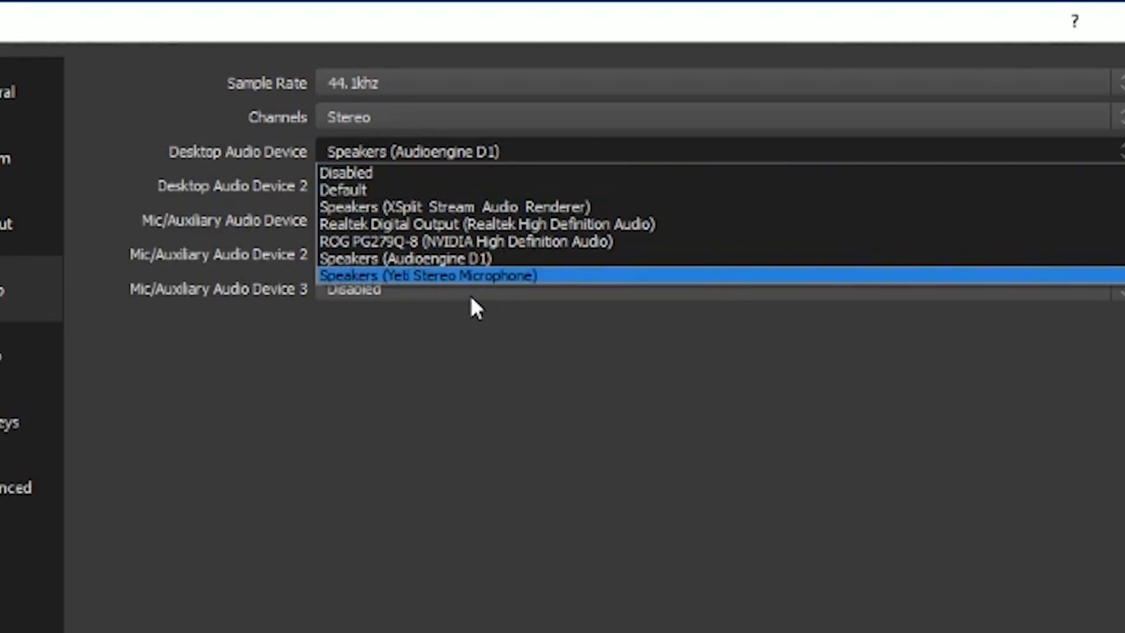
click(371, 257)
click(392, 150)
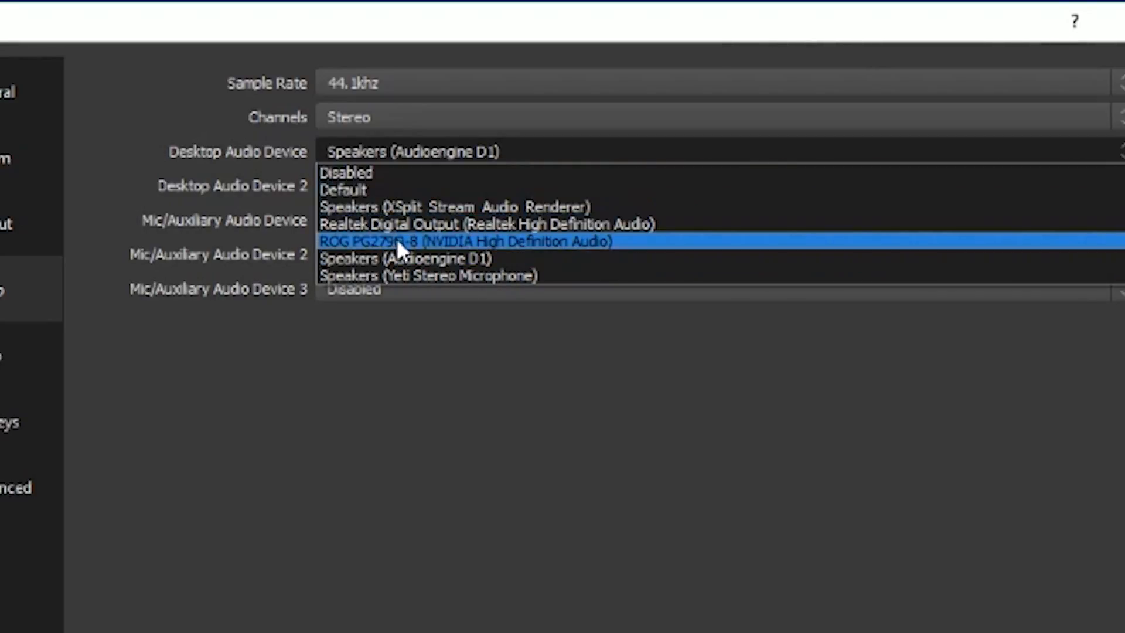
click(407, 259)
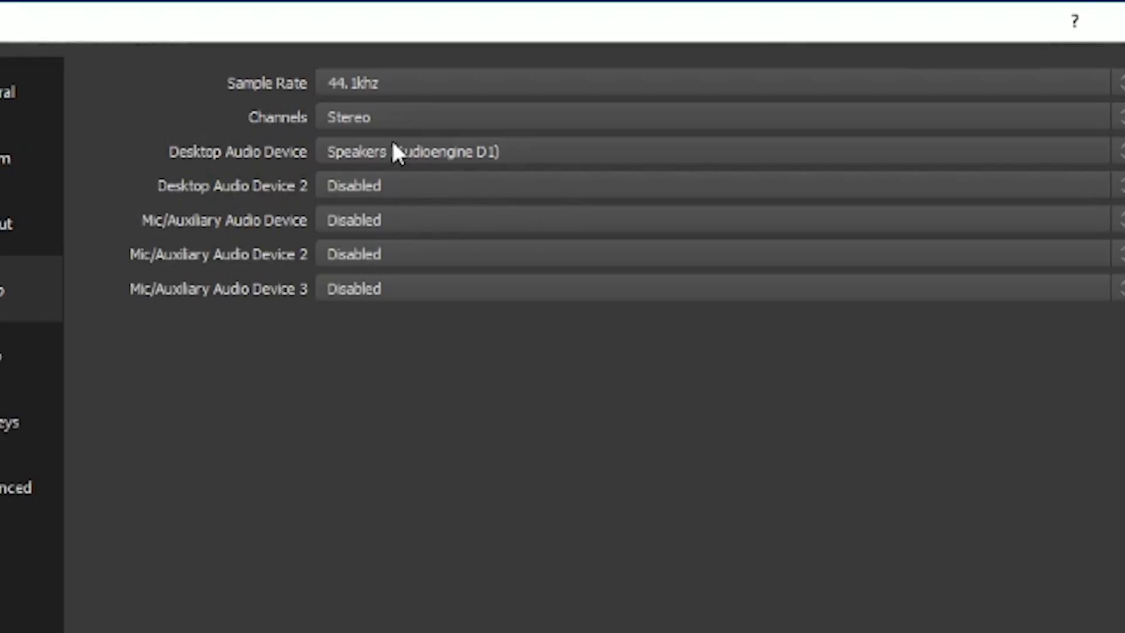
Set the Mic/Auxiliary Audio Device to Microphone (Yeti Stereo Microphone), and move the settings window off the main window's mixer area and back
click(382, 223)
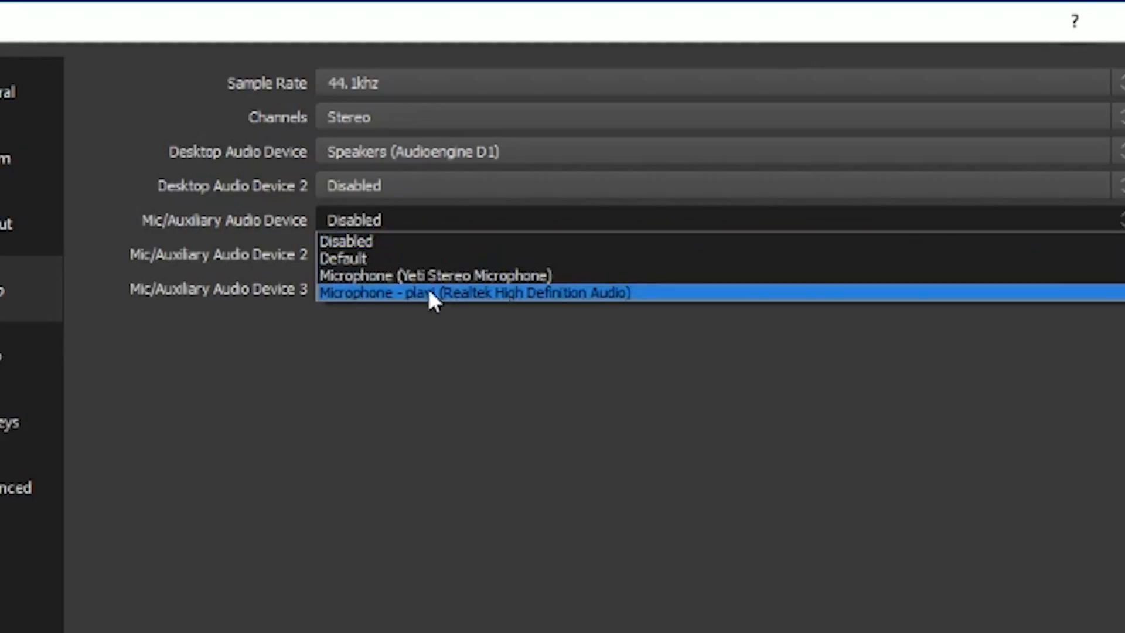
click(413, 280)
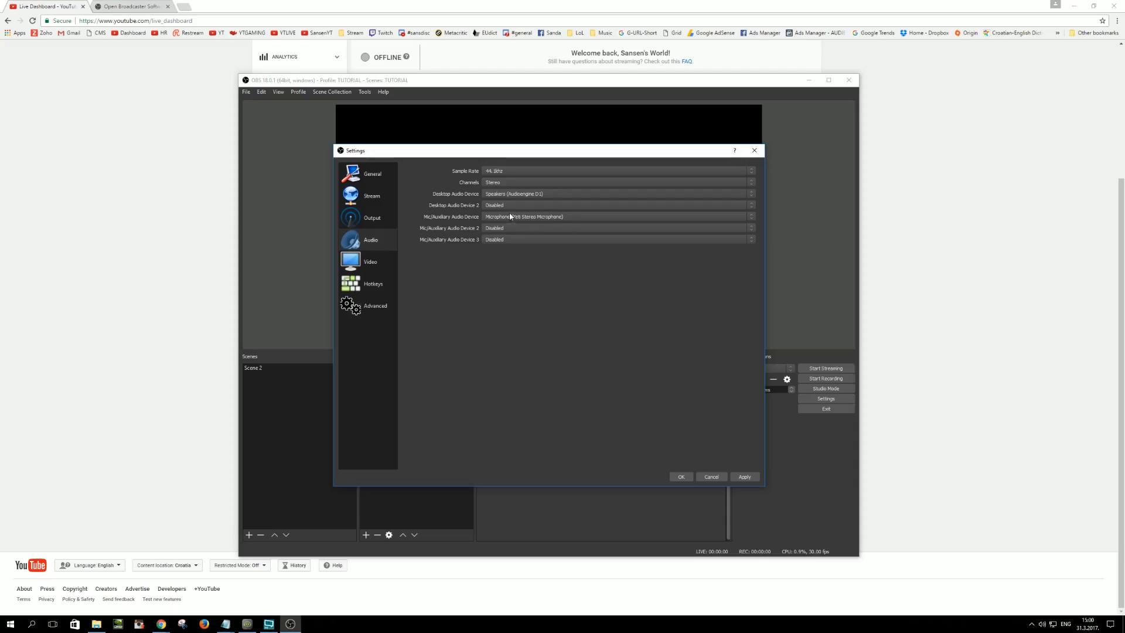
drag(535, 160, 249, 158)
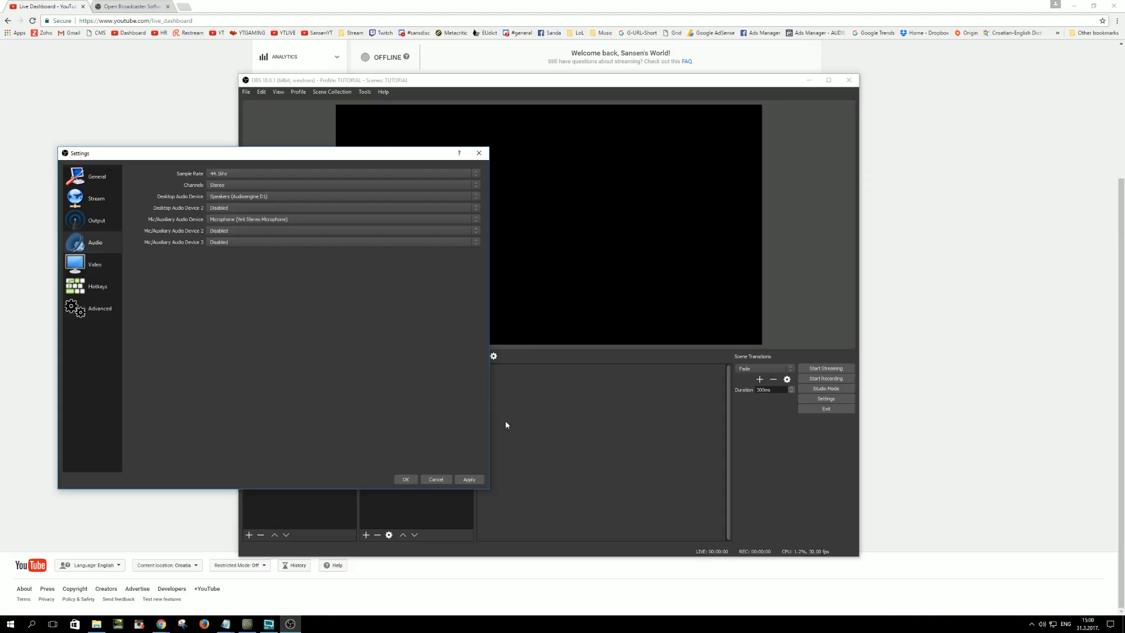
drag(205, 157, 596, 170)
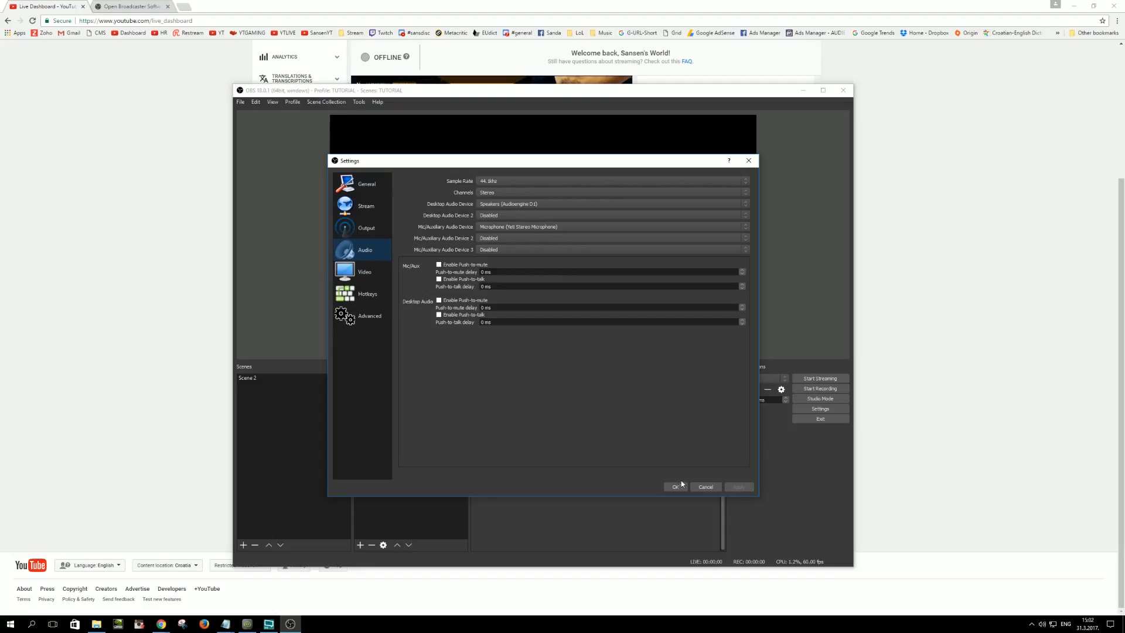
Review the streaming service, keeping YouTube / YouTube Gaming, check the hotkey settings, and accept the settings
click(363, 207)
click(515, 205)
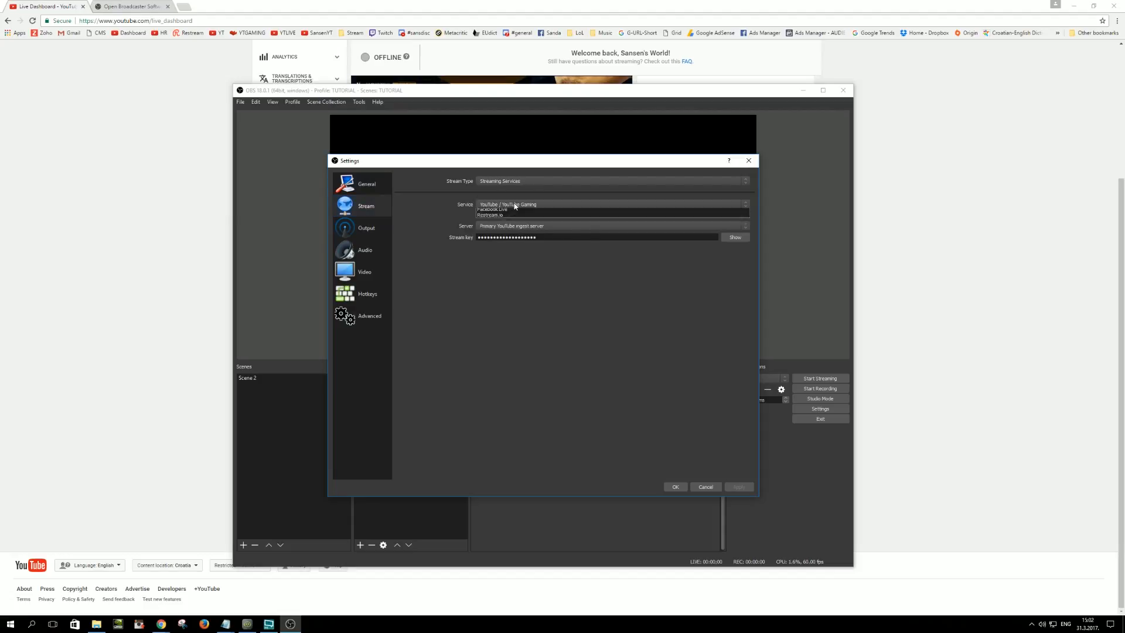
click(502, 217)
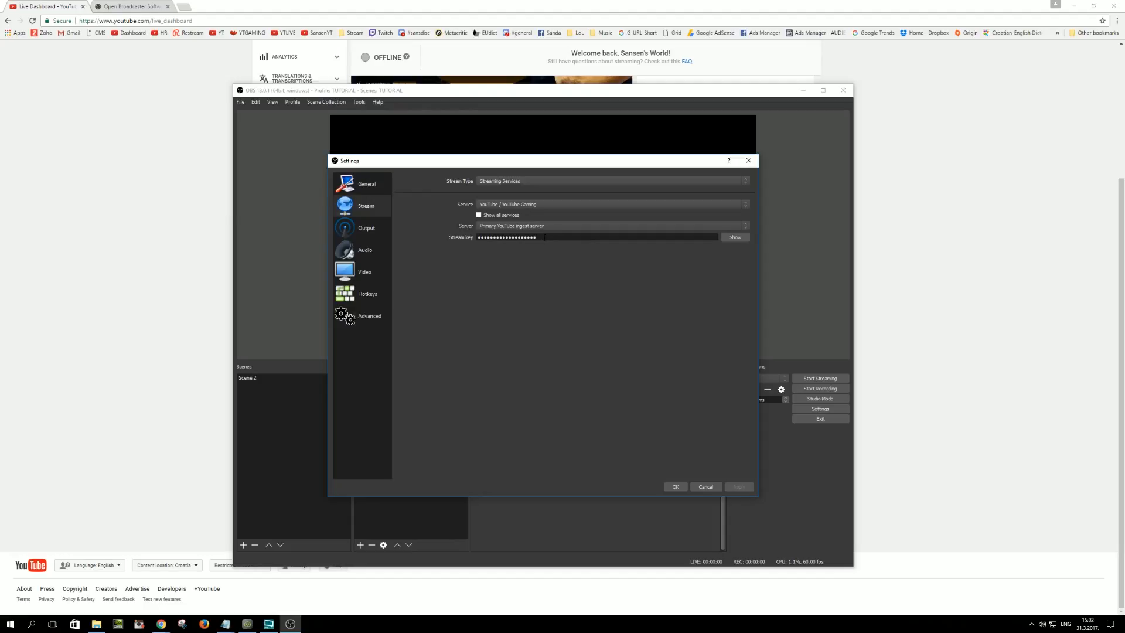
click(352, 317)
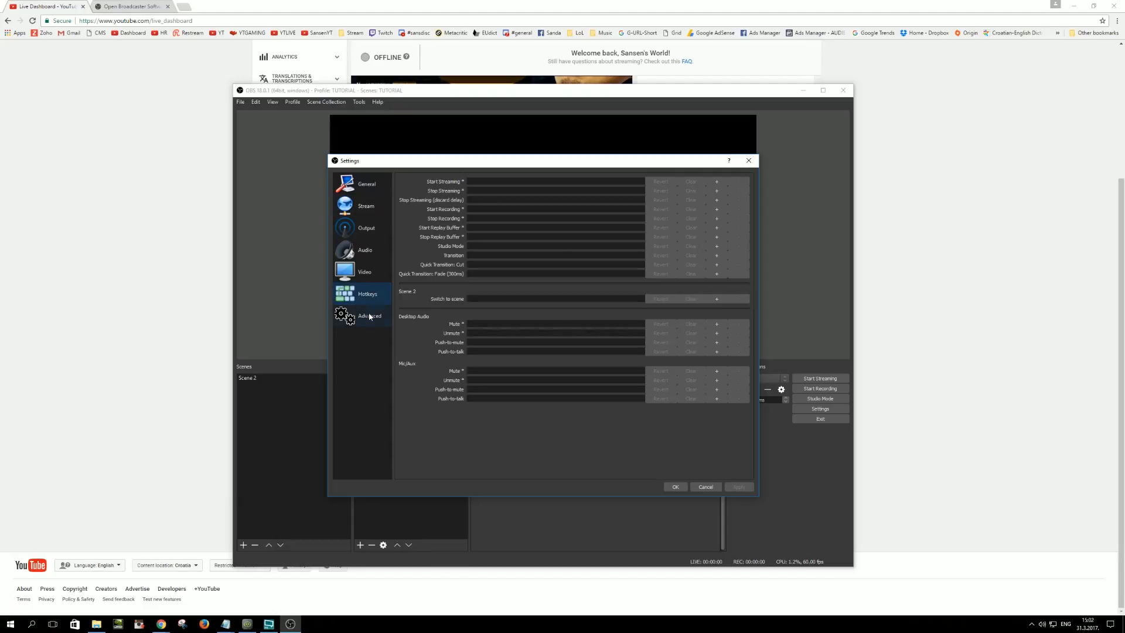
click(360, 294)
click(675, 487)
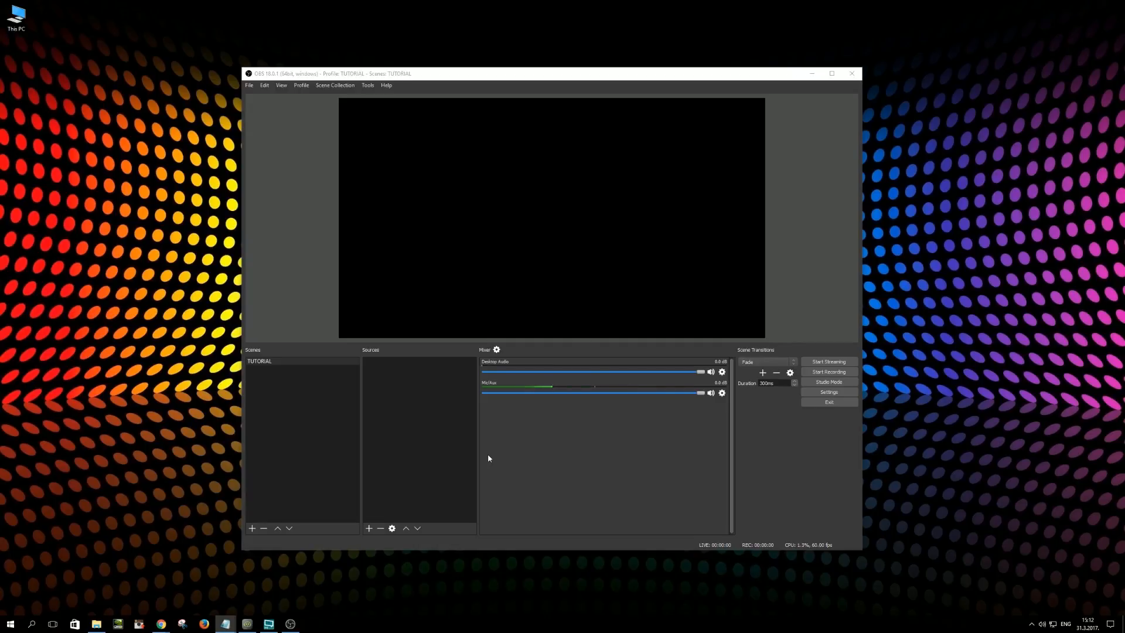
Add a new Display Capture source named Desktop to the TUTORIAL scene
click(297, 409)
click(258, 362)
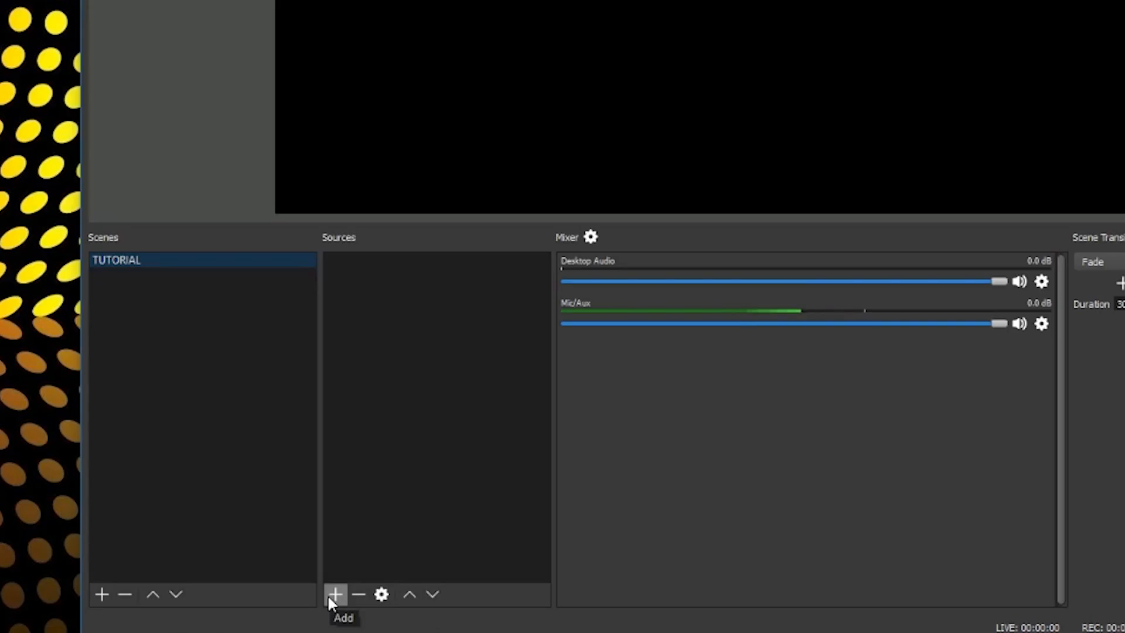
click(328, 594)
click(329, 598)
click(328, 595)
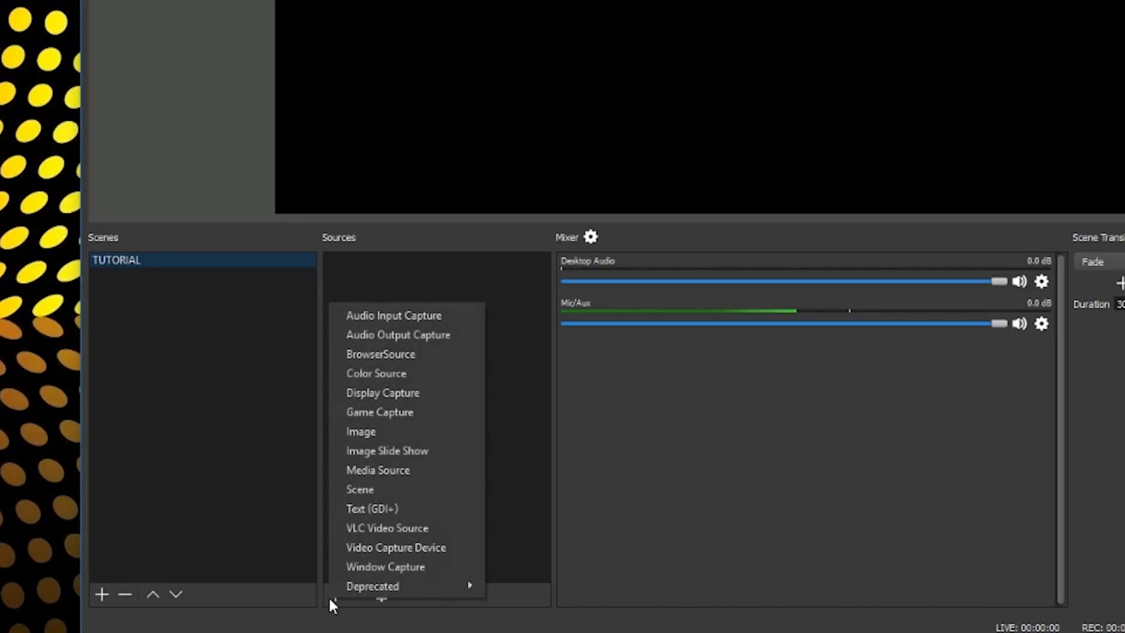
click(388, 394)
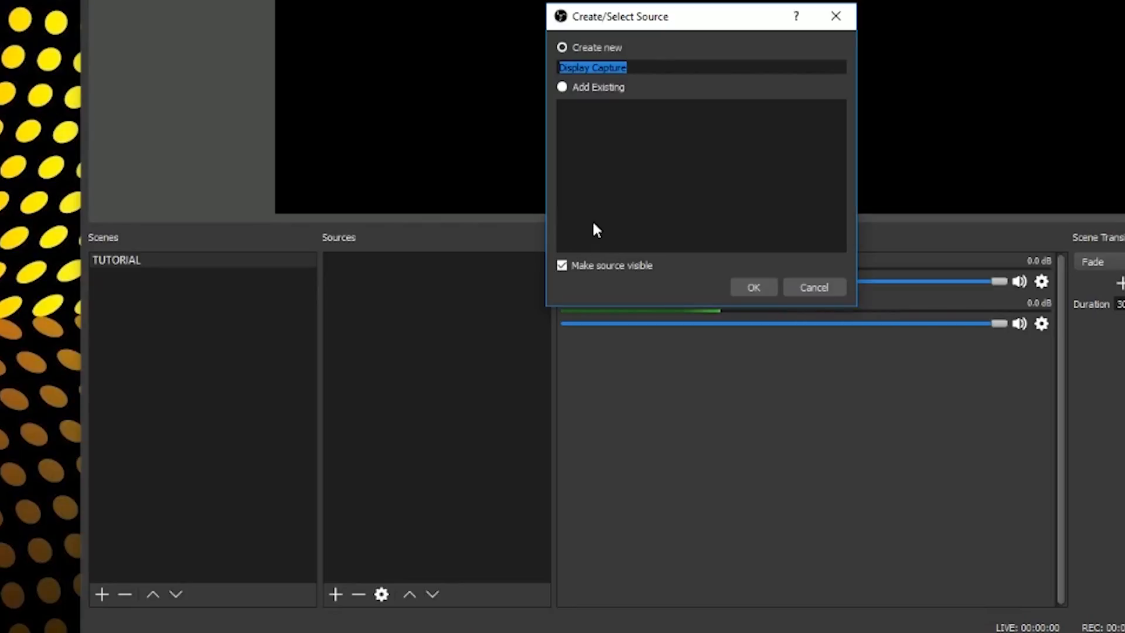
text(Deskto)
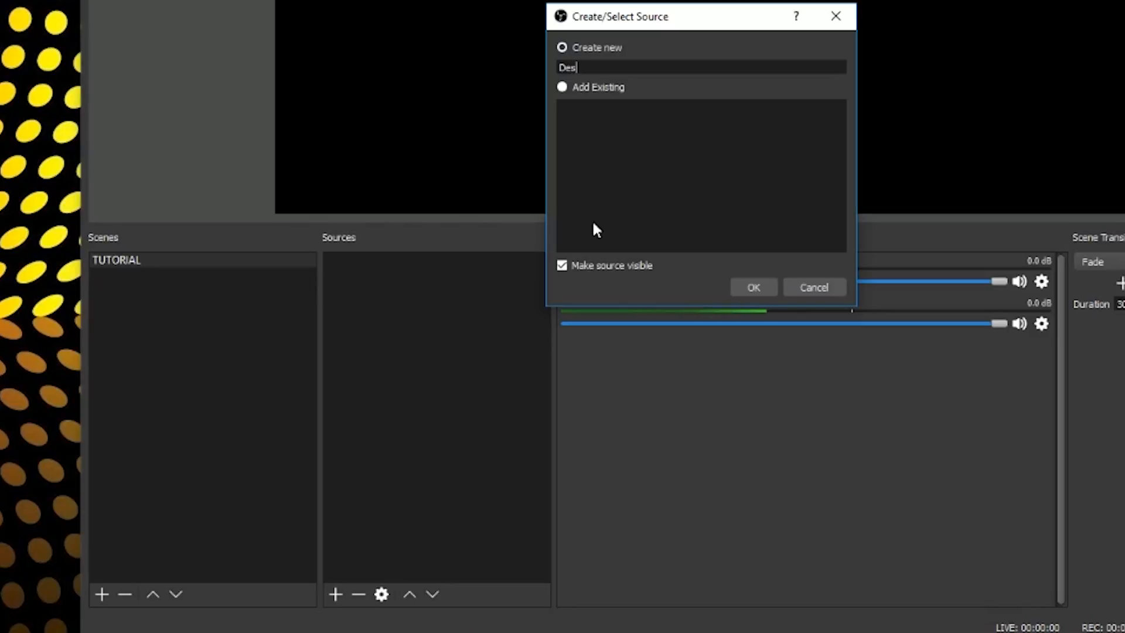
text(p)
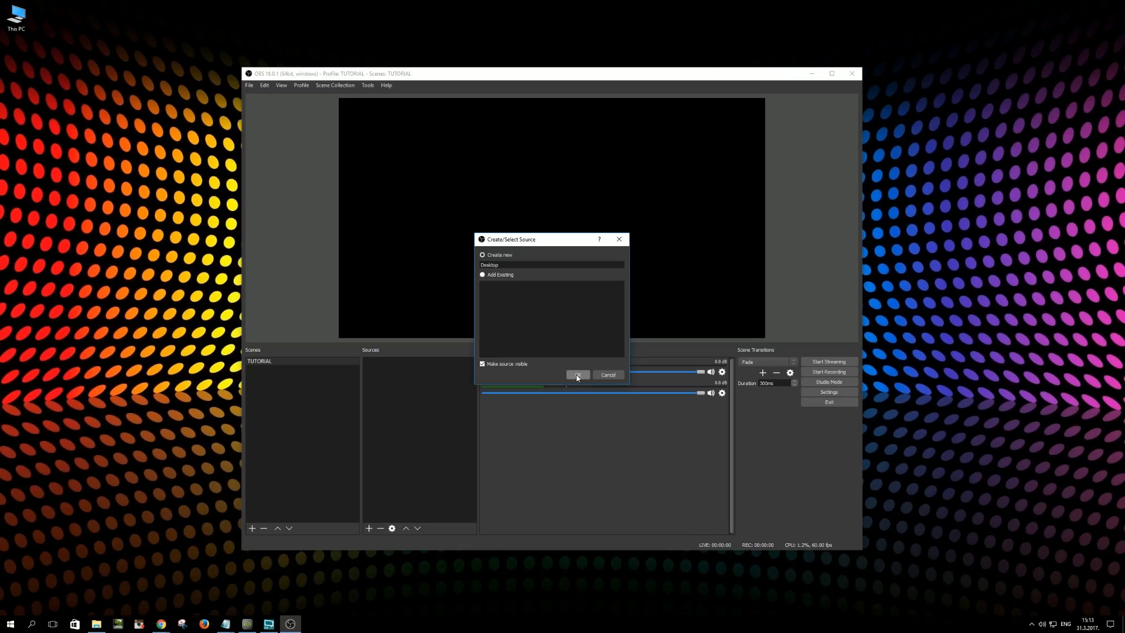
click(756, 287)
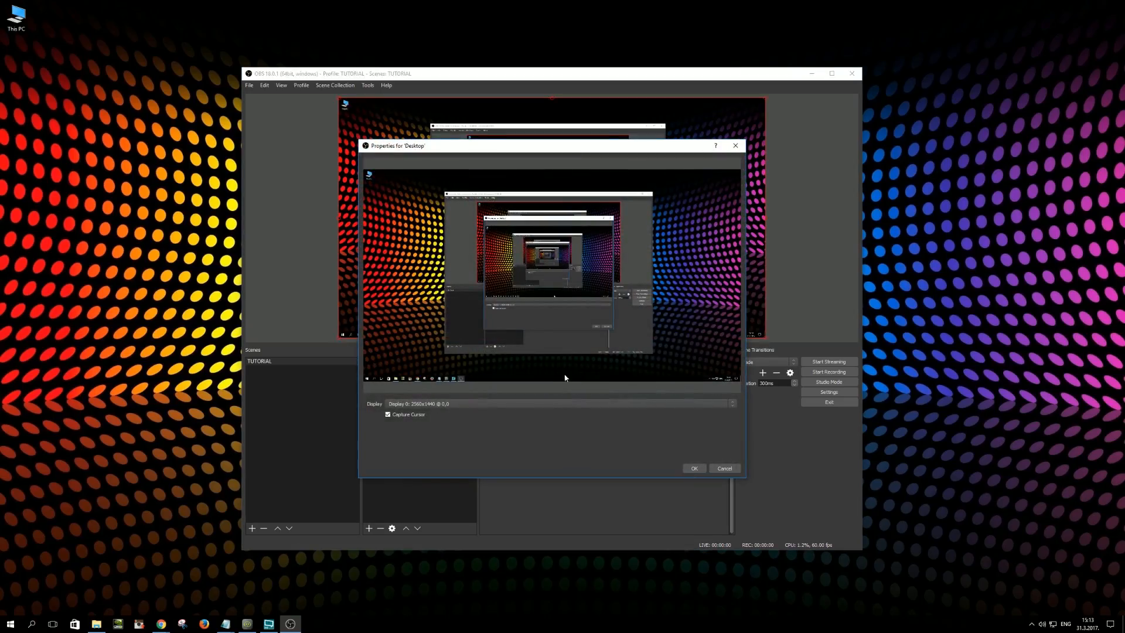
Set the Desktop source to capture Display 0: 2560x1440 @ 0,0, keeping cursor capture enabled, and accept its properties
drag(521, 151, 524, 150)
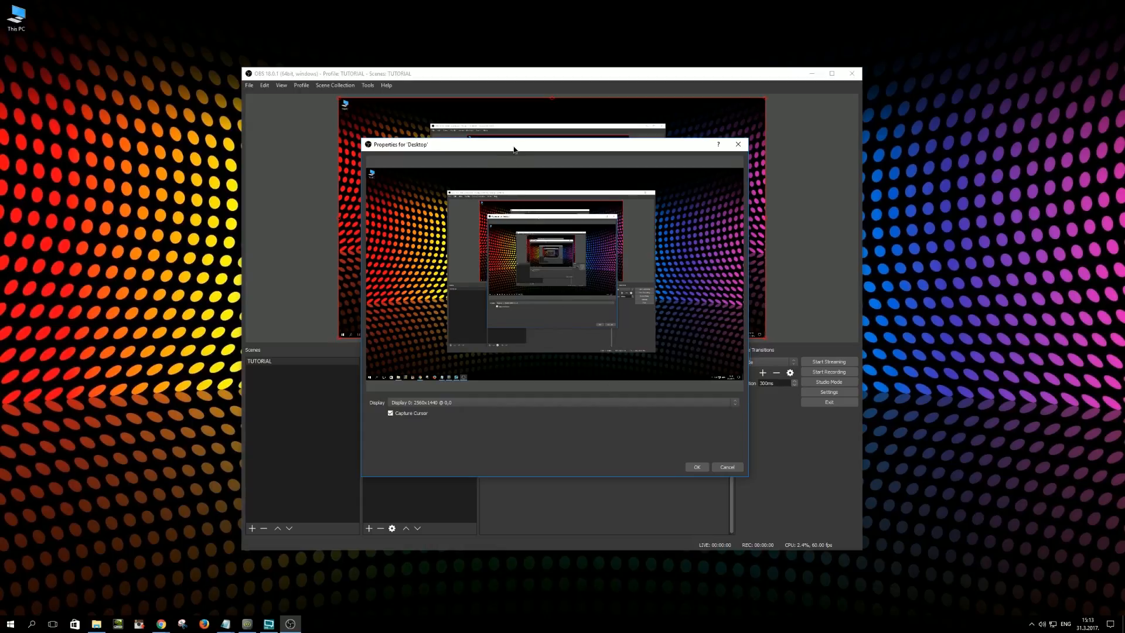
drag(512, 148, 513, 148)
click(420, 403)
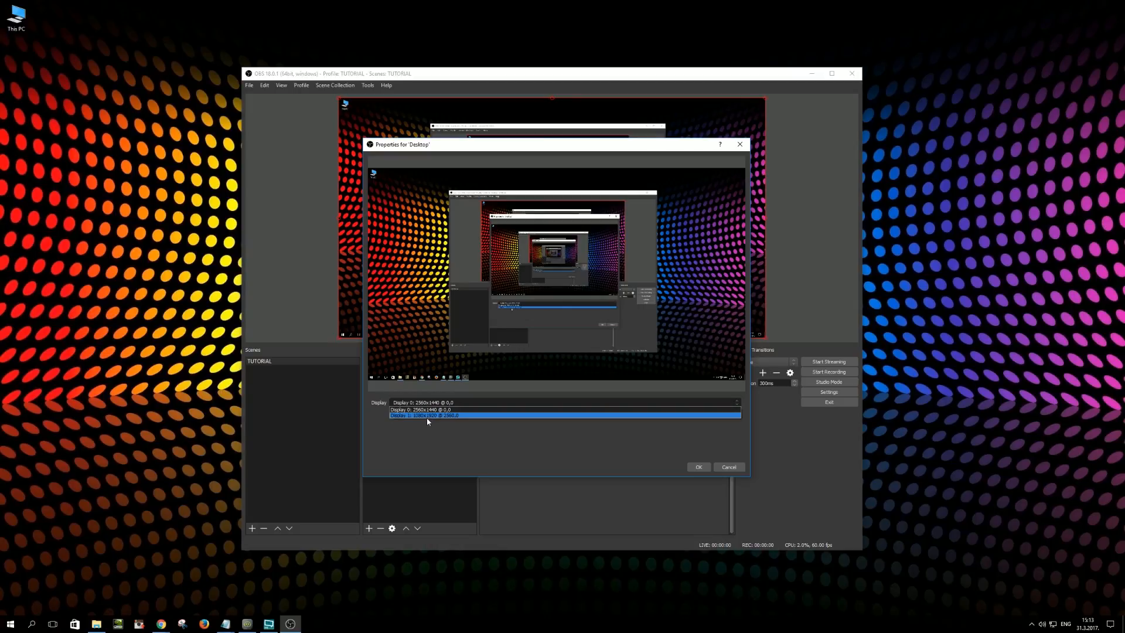
click(420, 410)
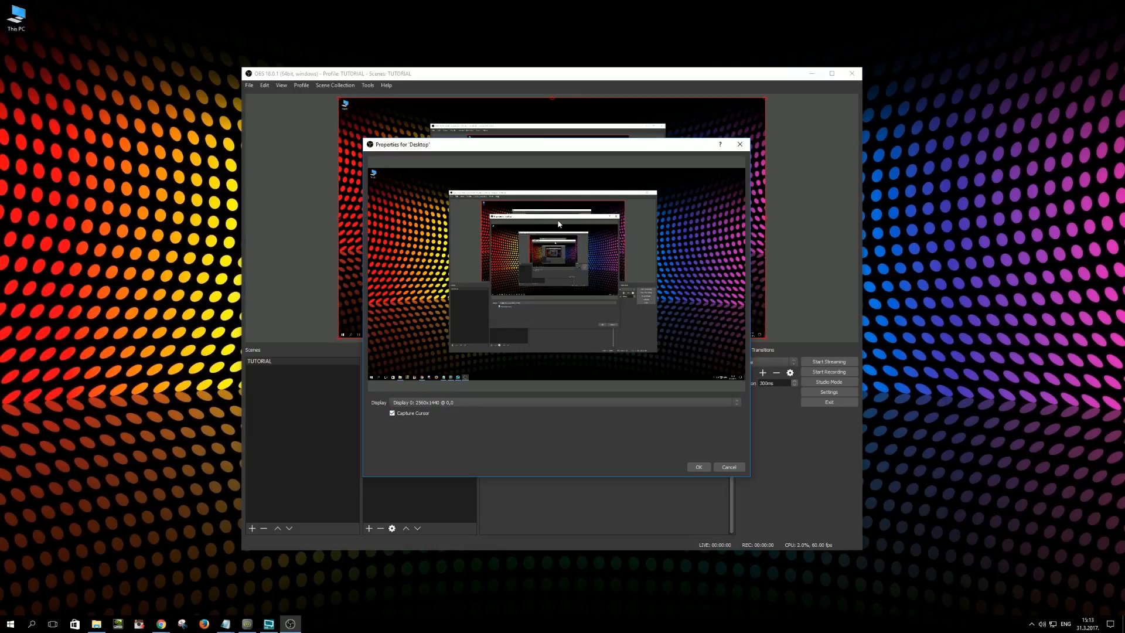
click(696, 467)
drag(538, 75, 536, 74)
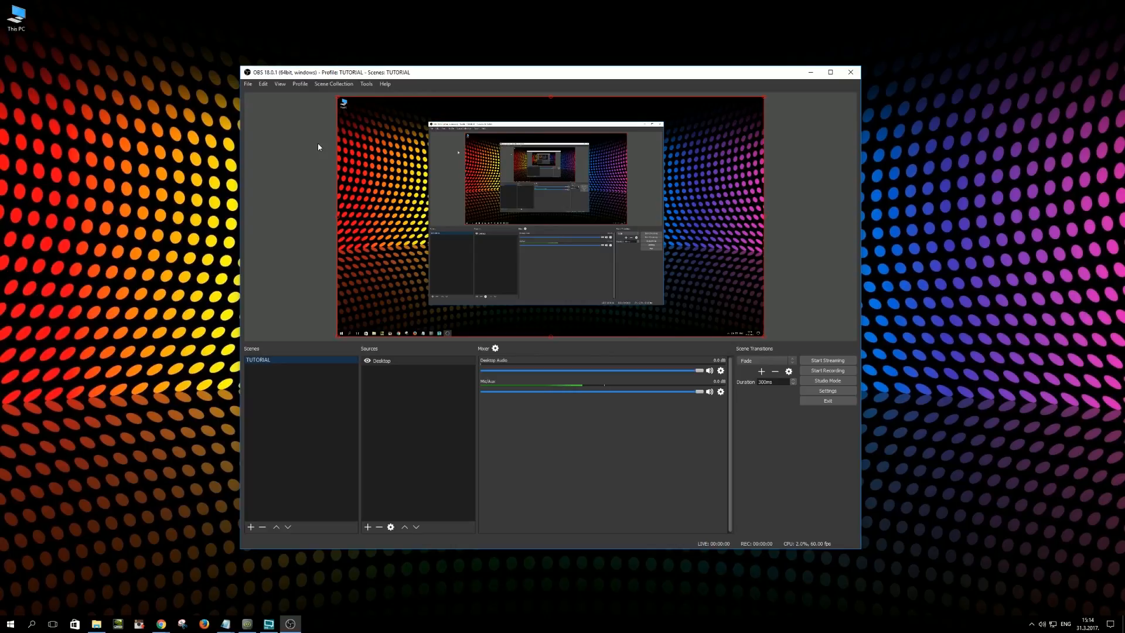
drag(568, 74, 571, 80)
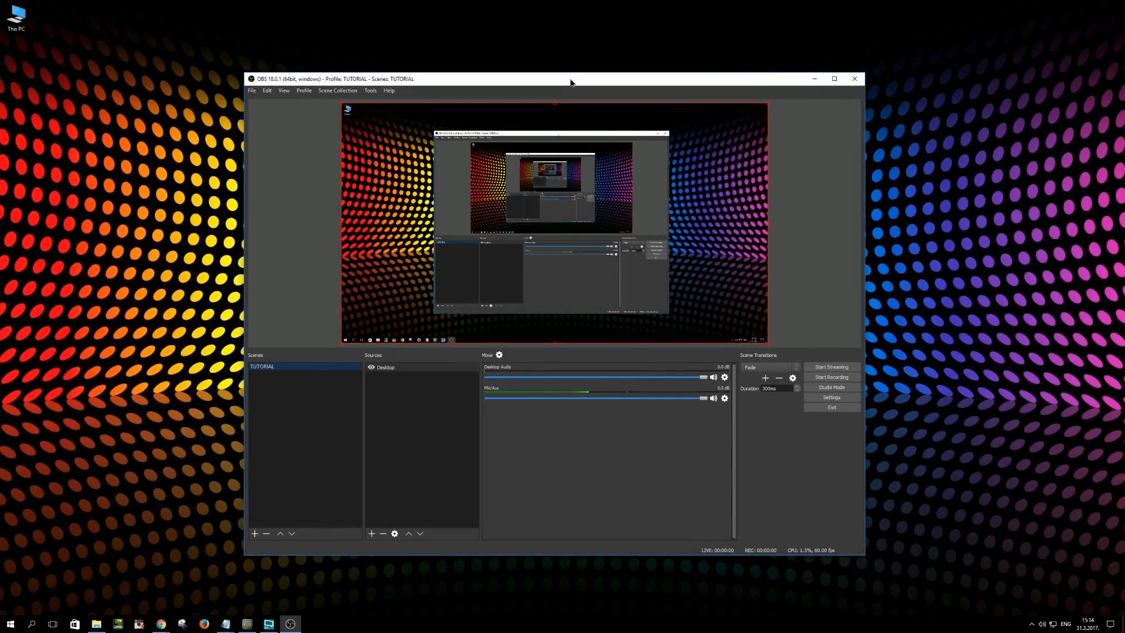
click(372, 533)
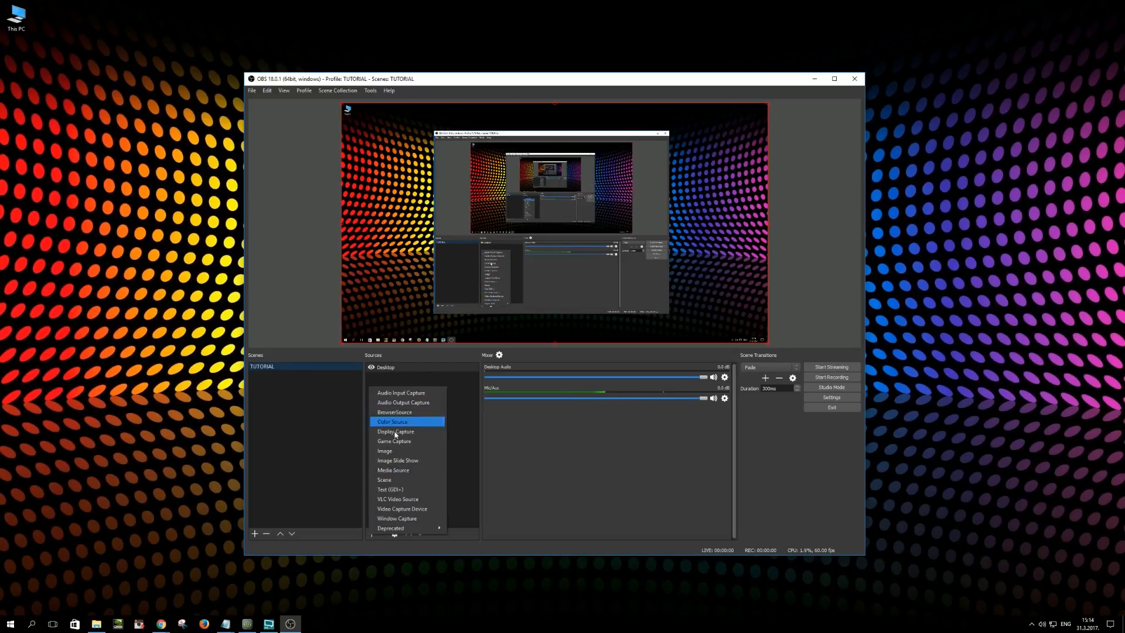
click(362, 554)
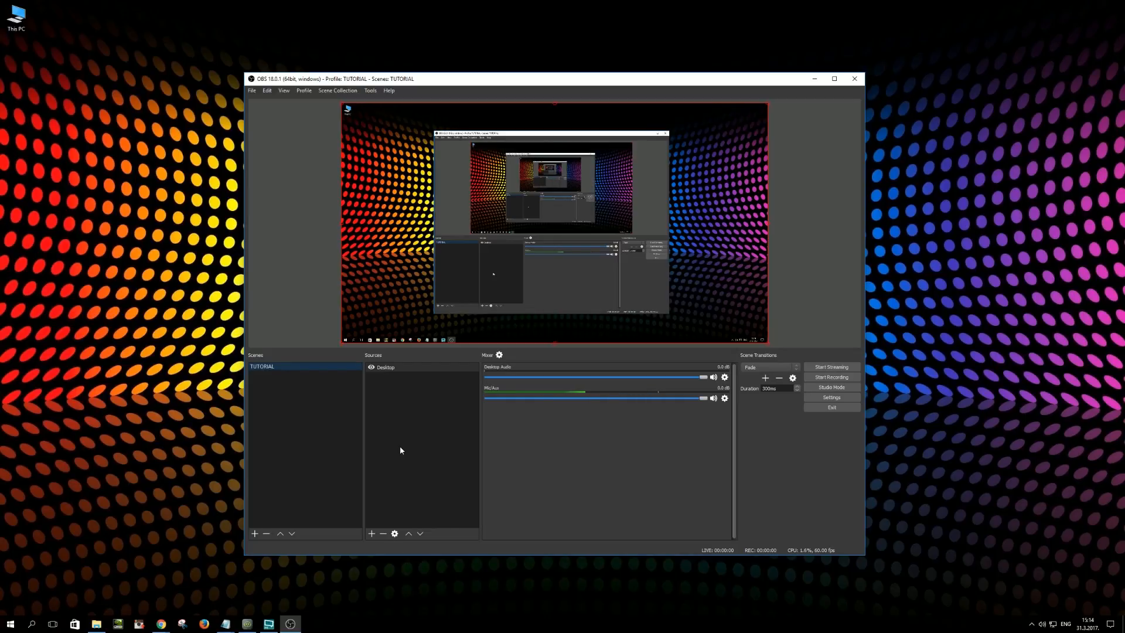
mouse_move(554, 82)
mouse_down()
mouse_move(547, 73)
mouse_move(560, 78)
mouse_up()
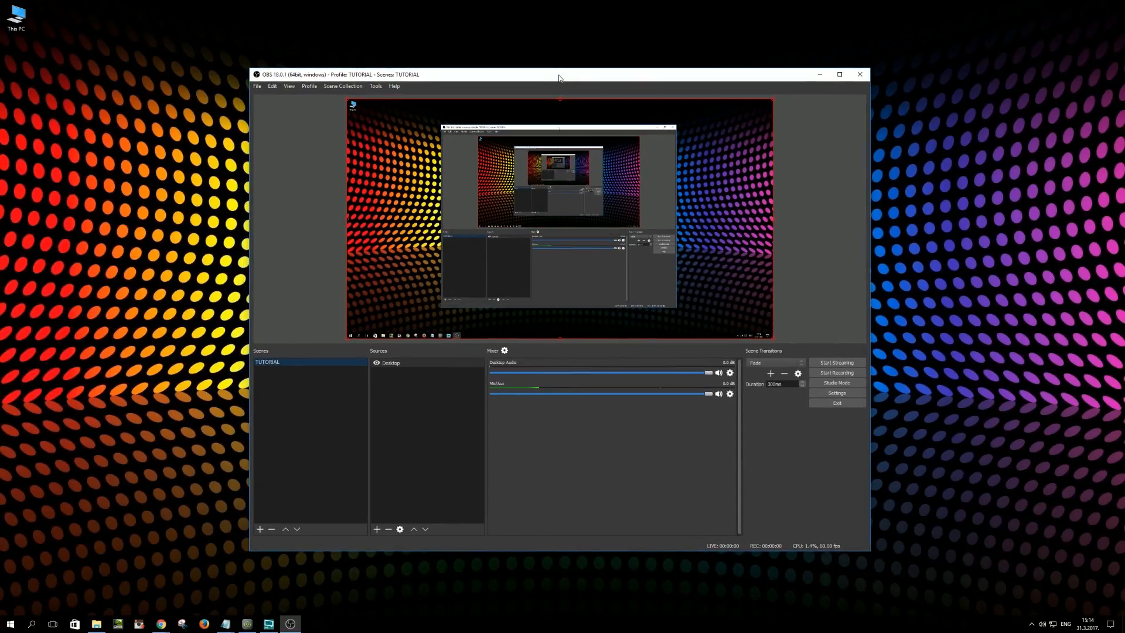
click(411, 421)
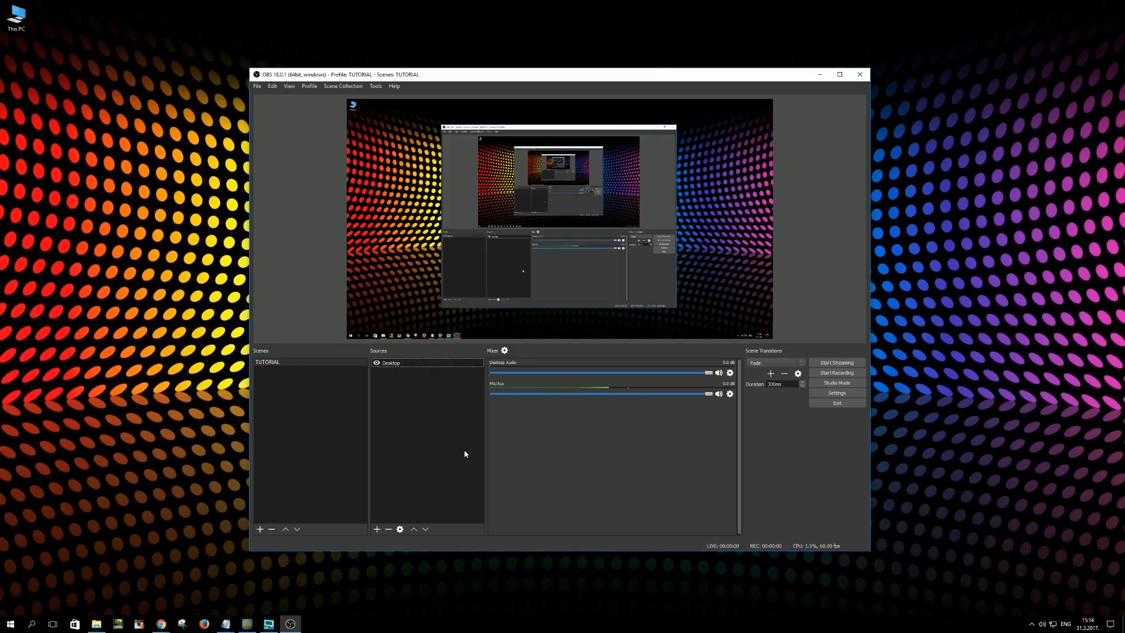
click(377, 528)
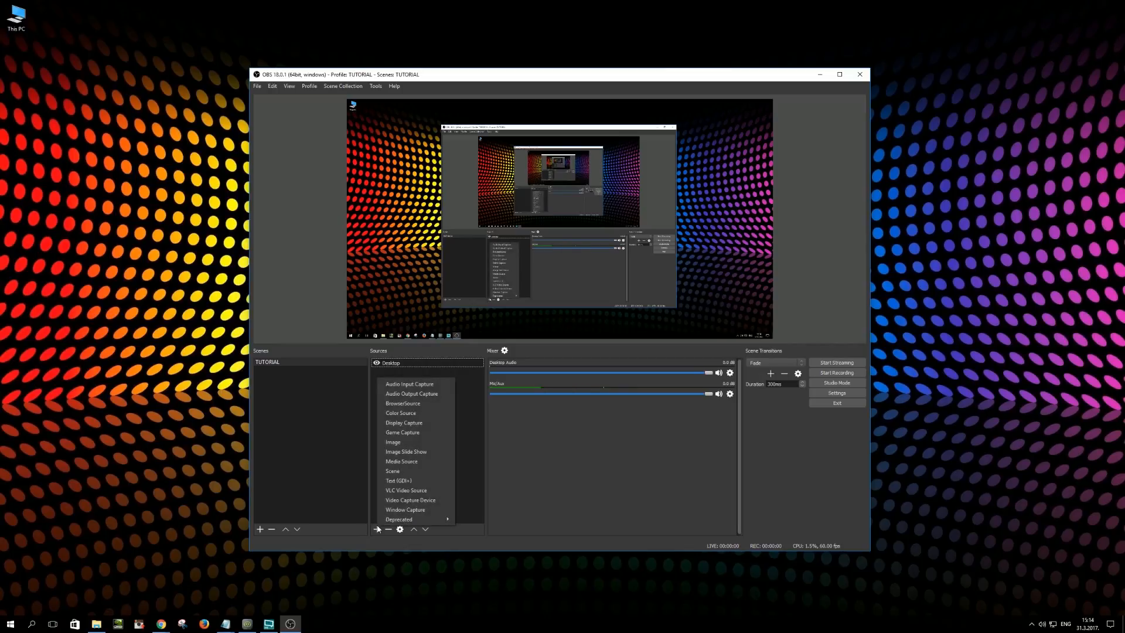
click(319, 470)
click(426, 444)
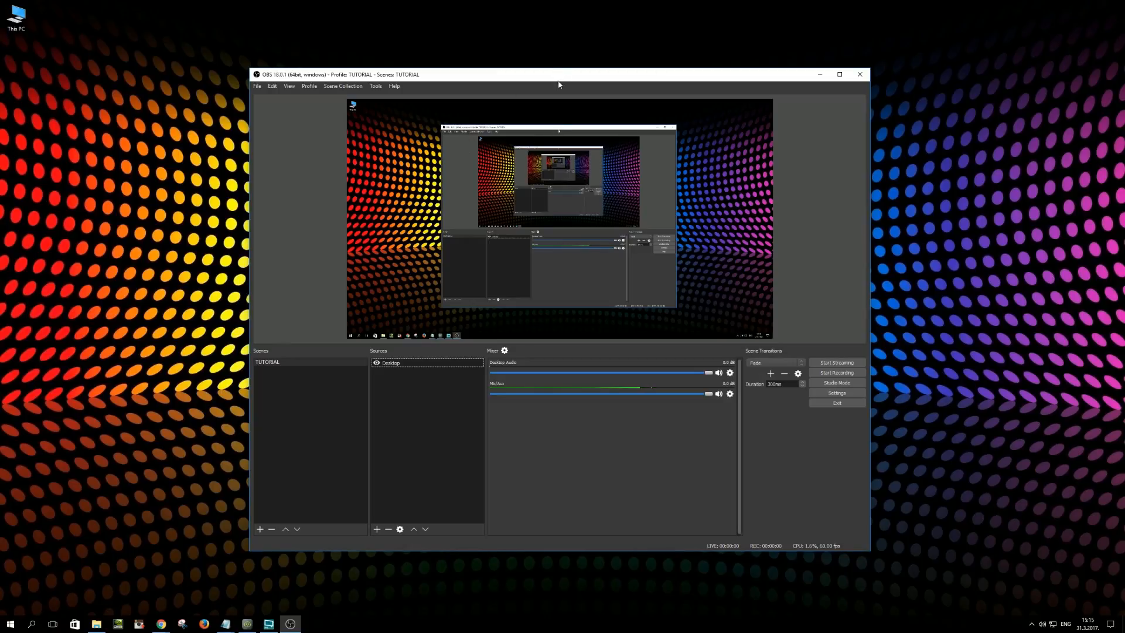
drag(555, 78, 506, 91)
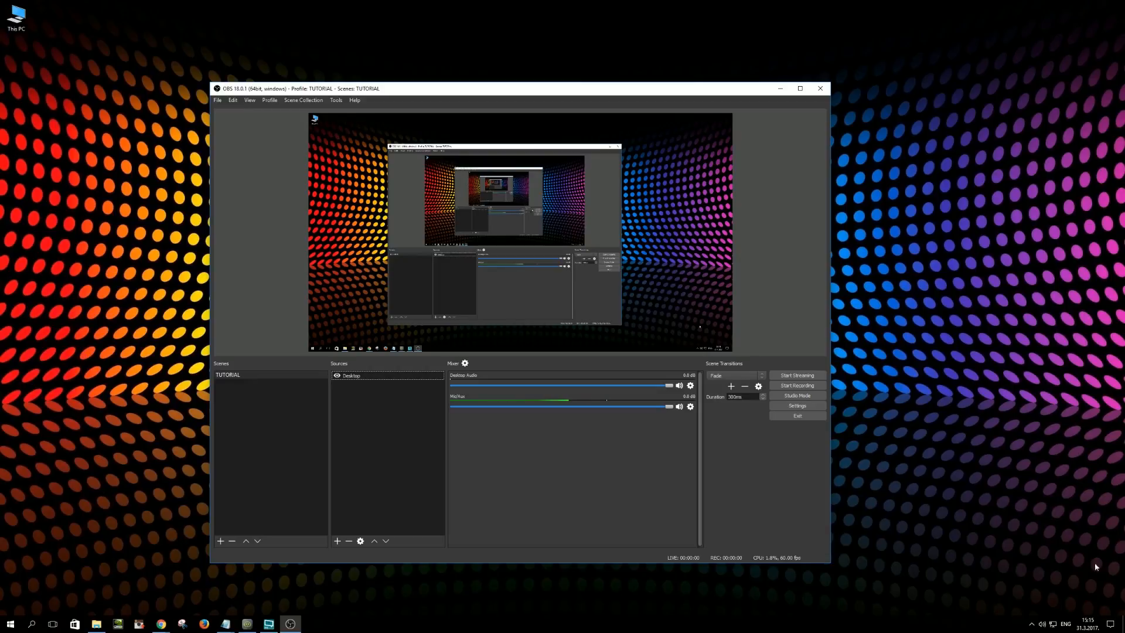
drag(517, 96, 508, 94)
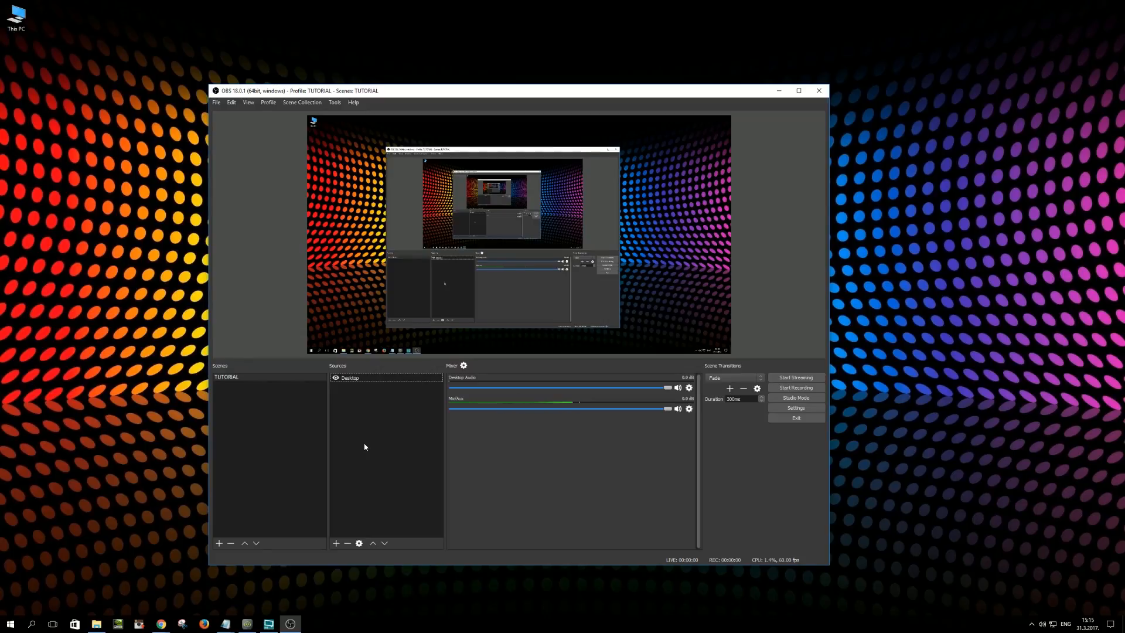
Toggle the visibility of the Desktop source several times and leave it hidden
click(335, 379)
click(336, 379)
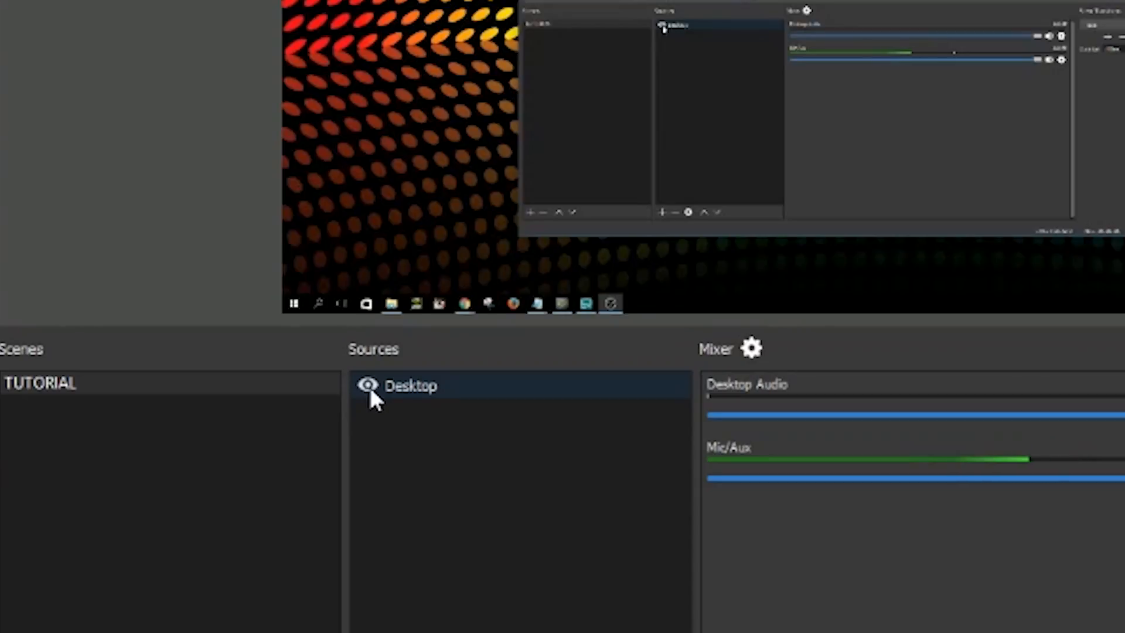
click(335, 379)
click(335, 378)
click(369, 387)
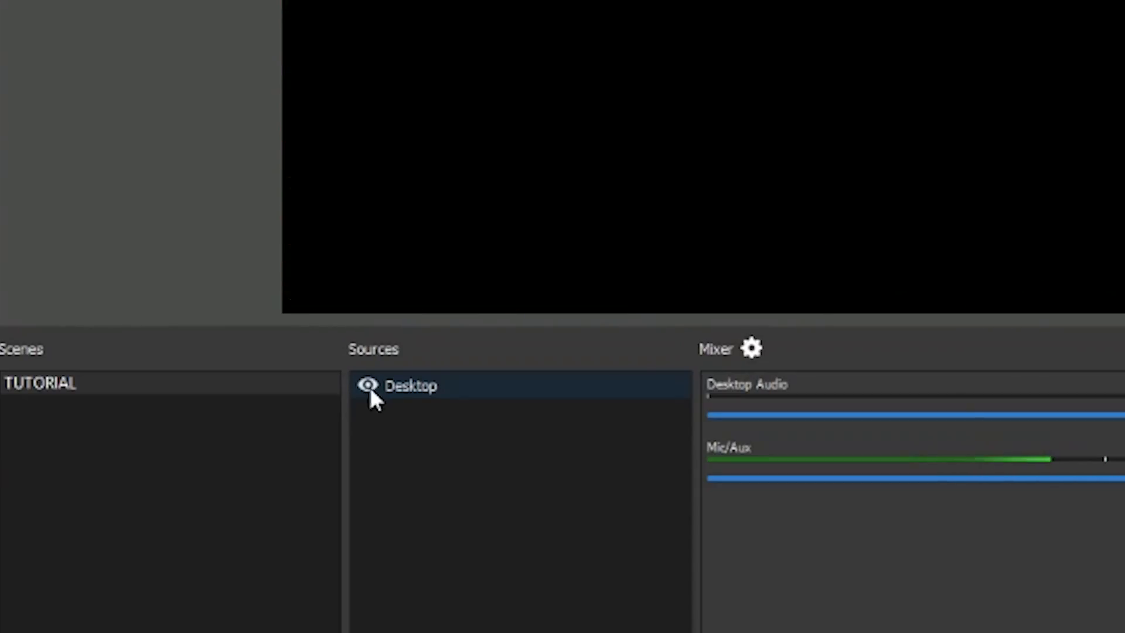
click(369, 386)
click(369, 386)
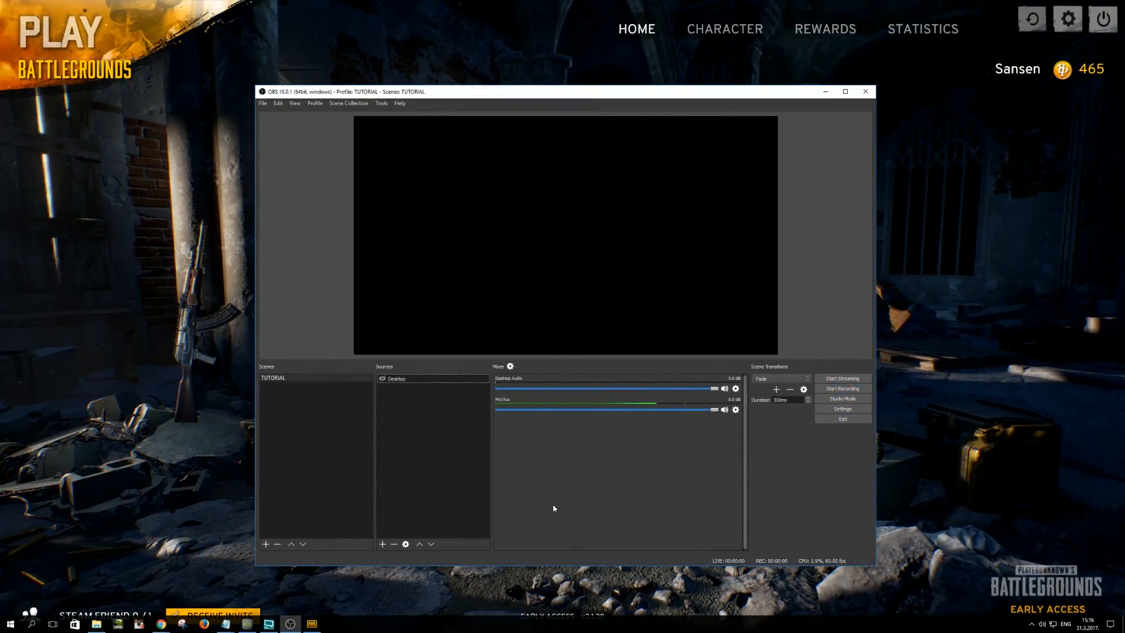
Add a new Window Capture source named PUGB to the TUTORIAL scene
click(382, 544)
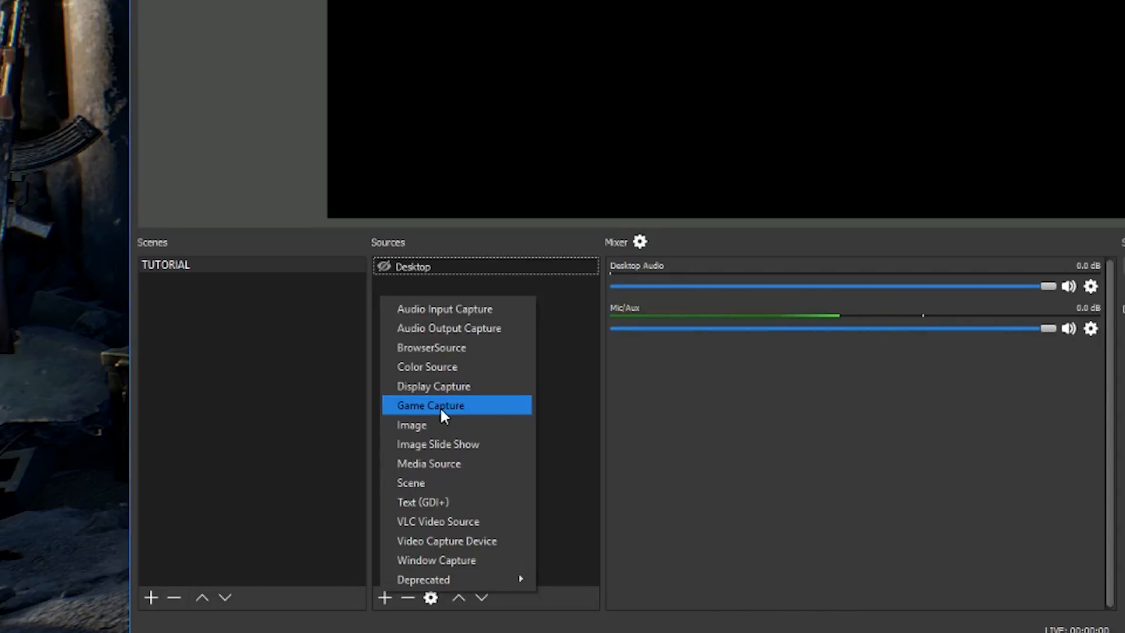
click(450, 566)
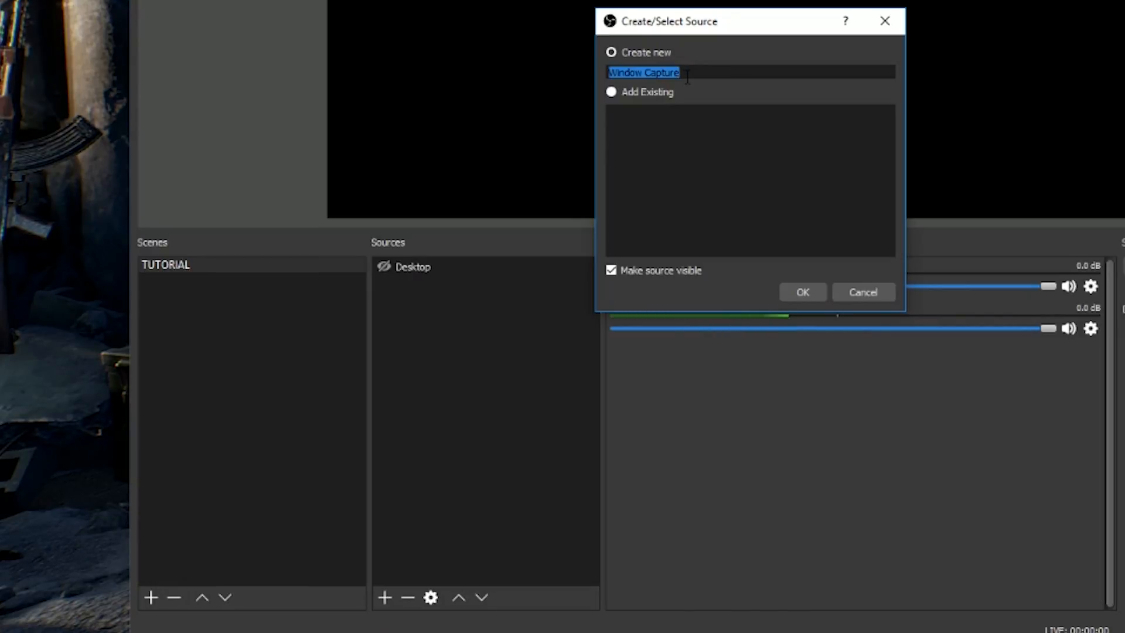
text(PU)
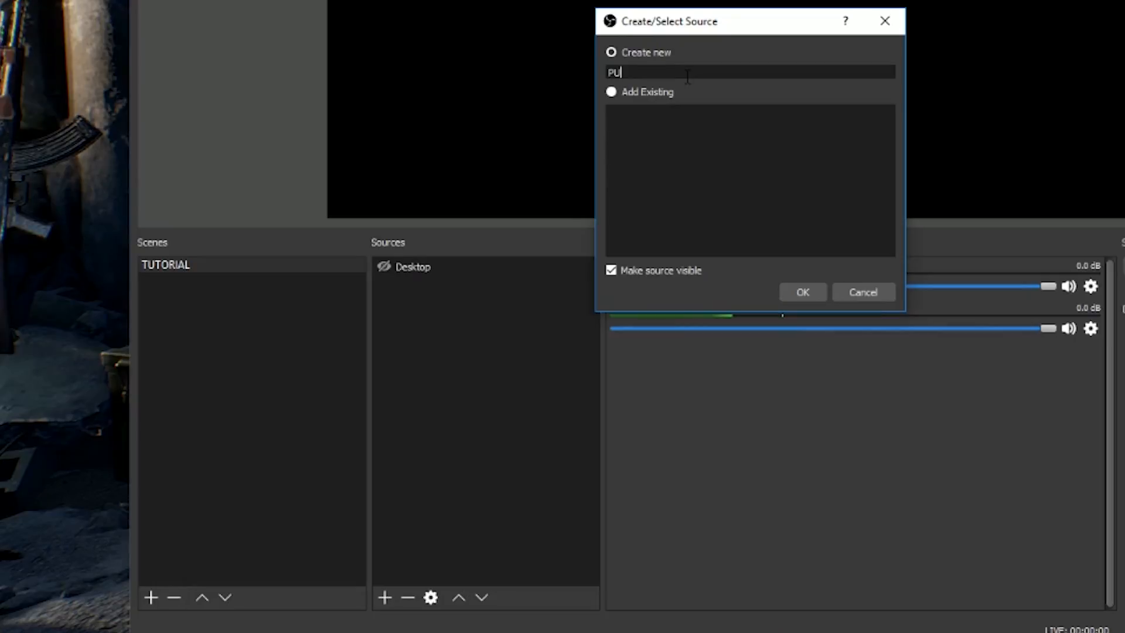
text(GB)
click(801, 291)
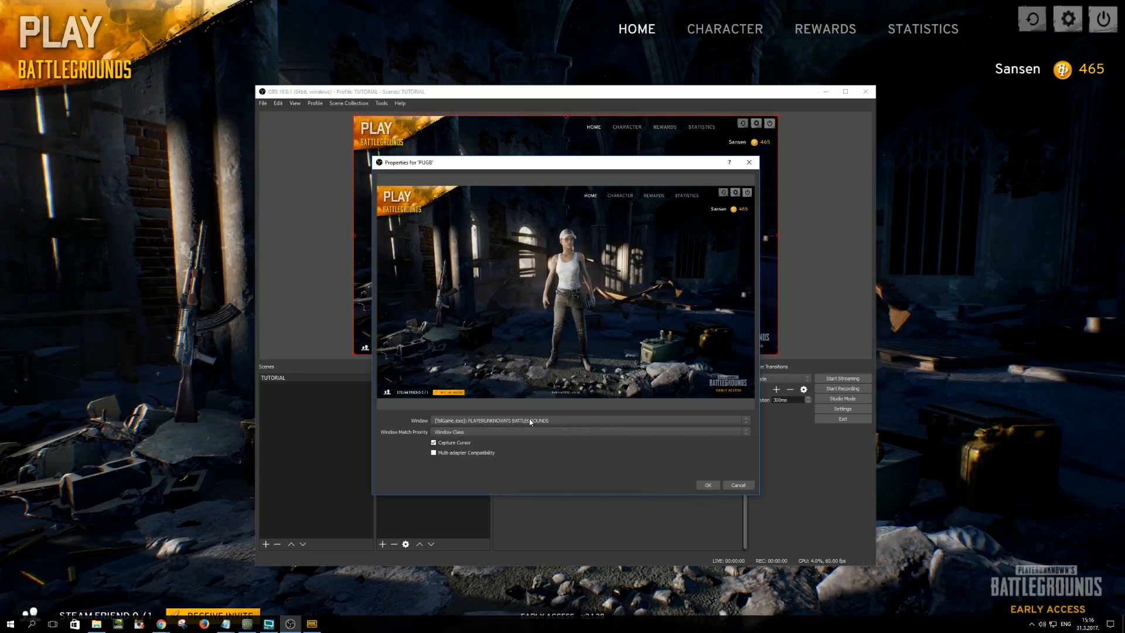
Set the PUGB source to capture [TslGame.exe]: PLAYERUNKNOWN'S BATTLEGROUNDS with Capture Cursor enabled, and accept its properties
click(462, 420)
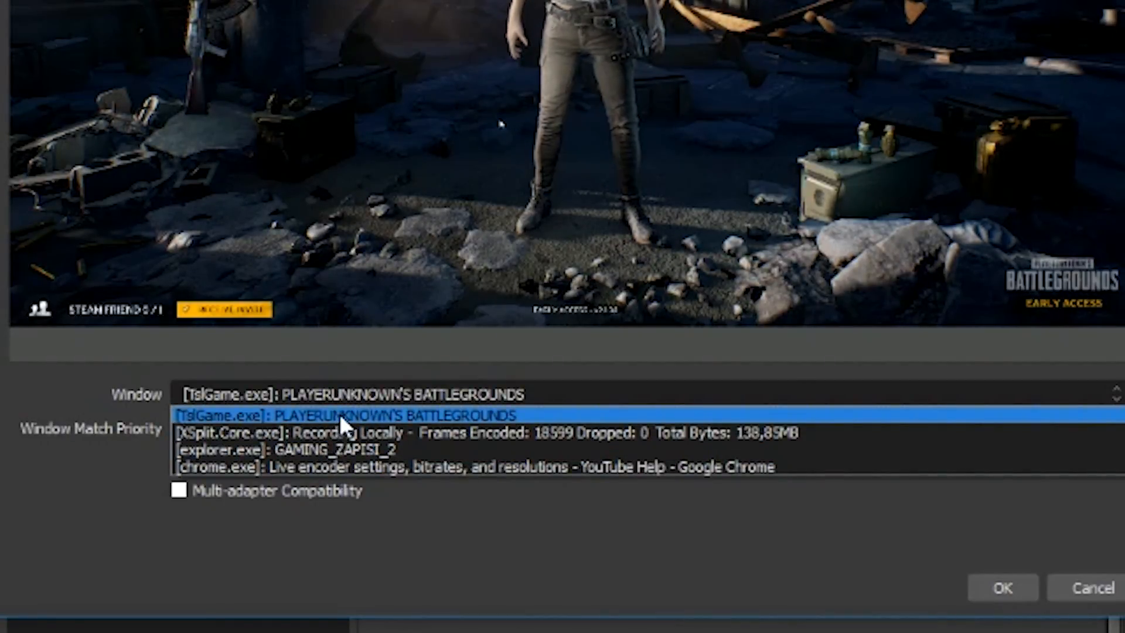
click(340, 416)
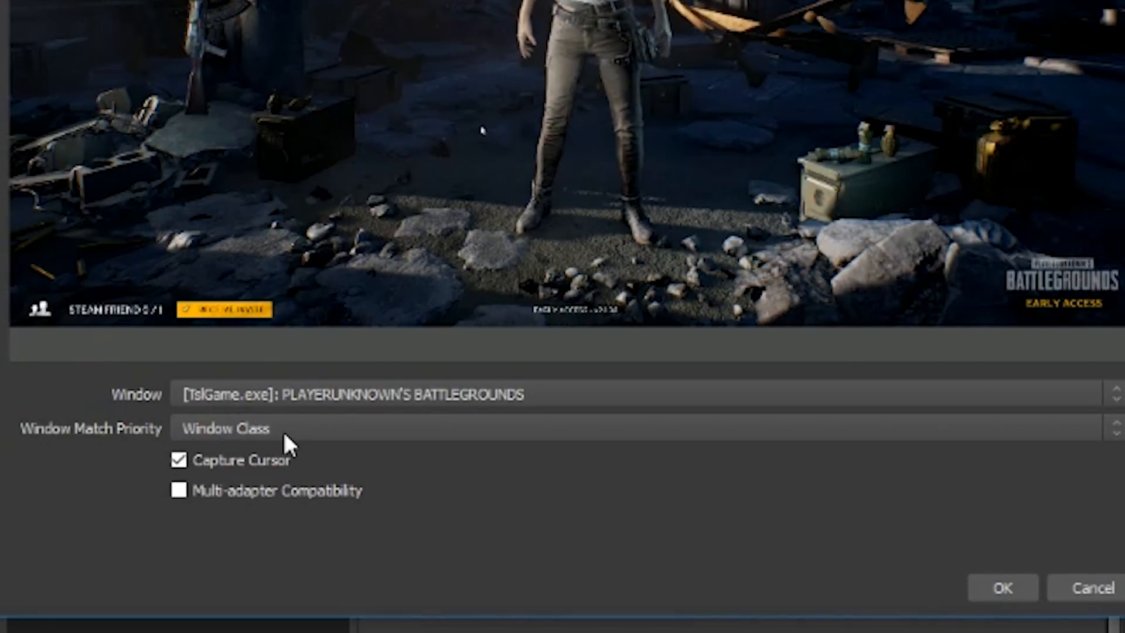
click(177, 462)
click(177, 460)
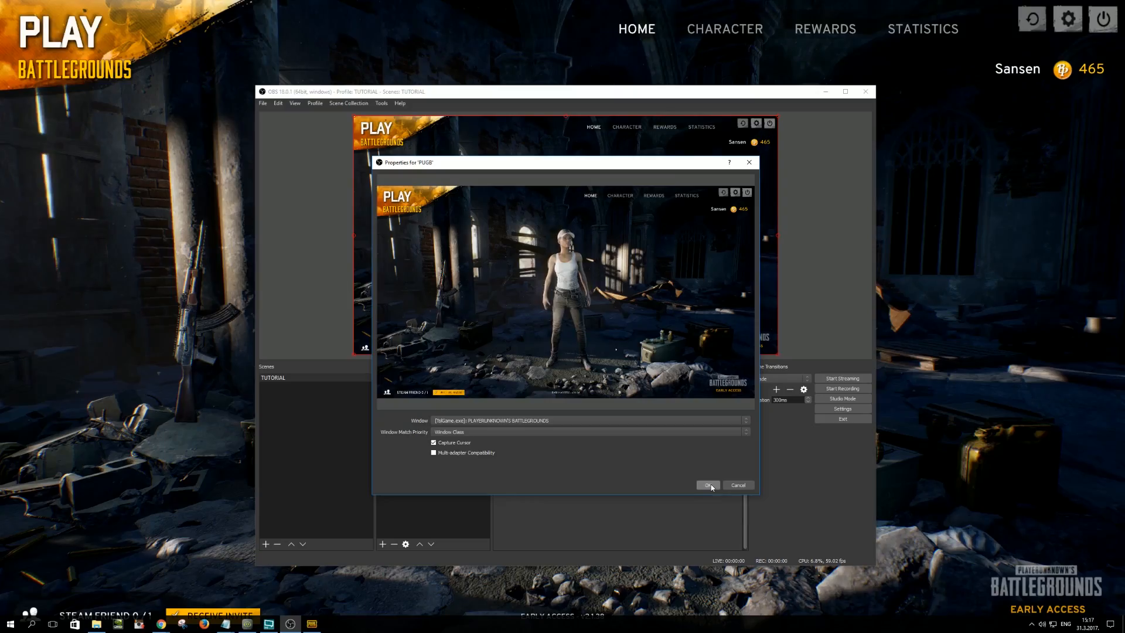
click(1003, 587)
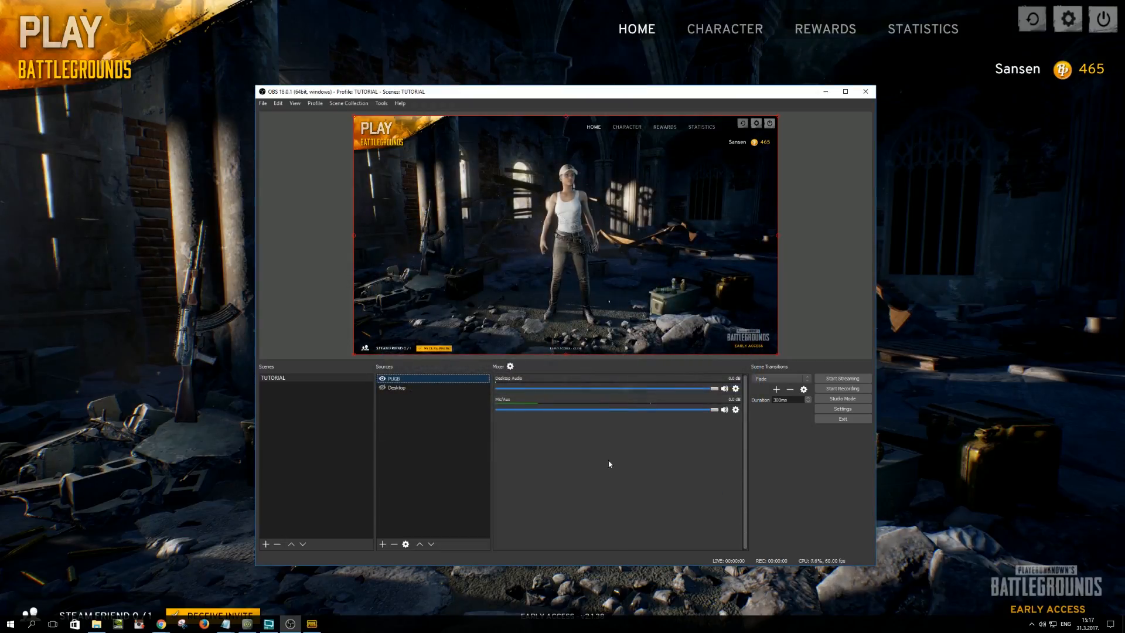
mouse_move(550, 91)
mouse_down()
mouse_move(532, 95)
mouse_move(553, 103)
mouse_move(540, 108)
mouse_up()
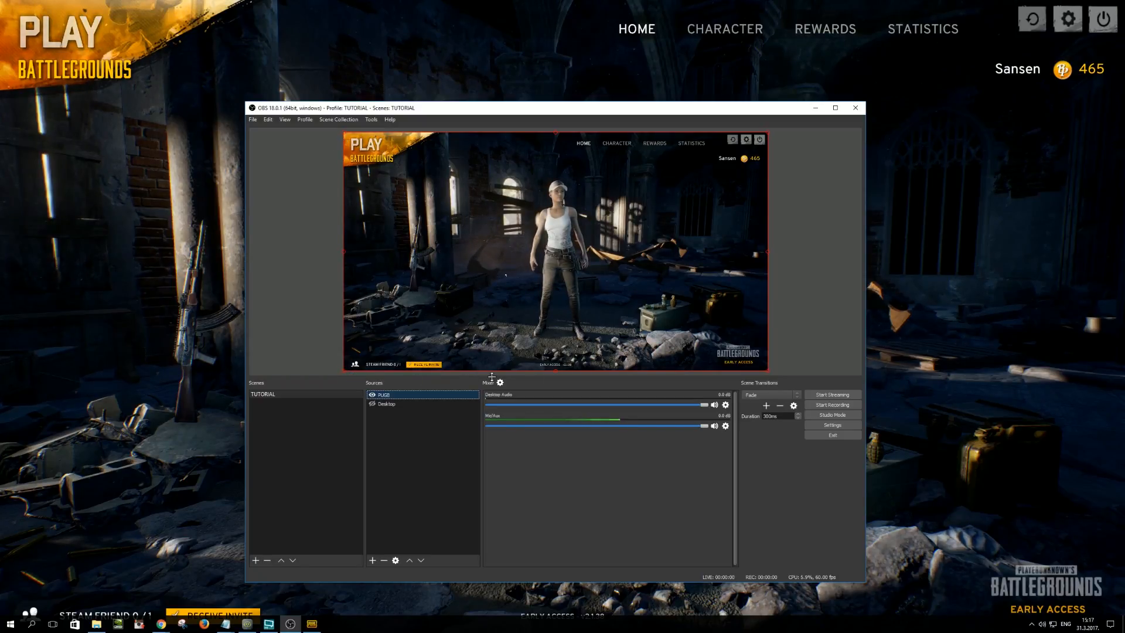
Hide the PUGB source, make the Desktop source visible, and reposition the OBS window over the game
mouse_move(487, 112)
mouse_down()
mouse_move(506, 107)
mouse_move(482, 127)
mouse_up()
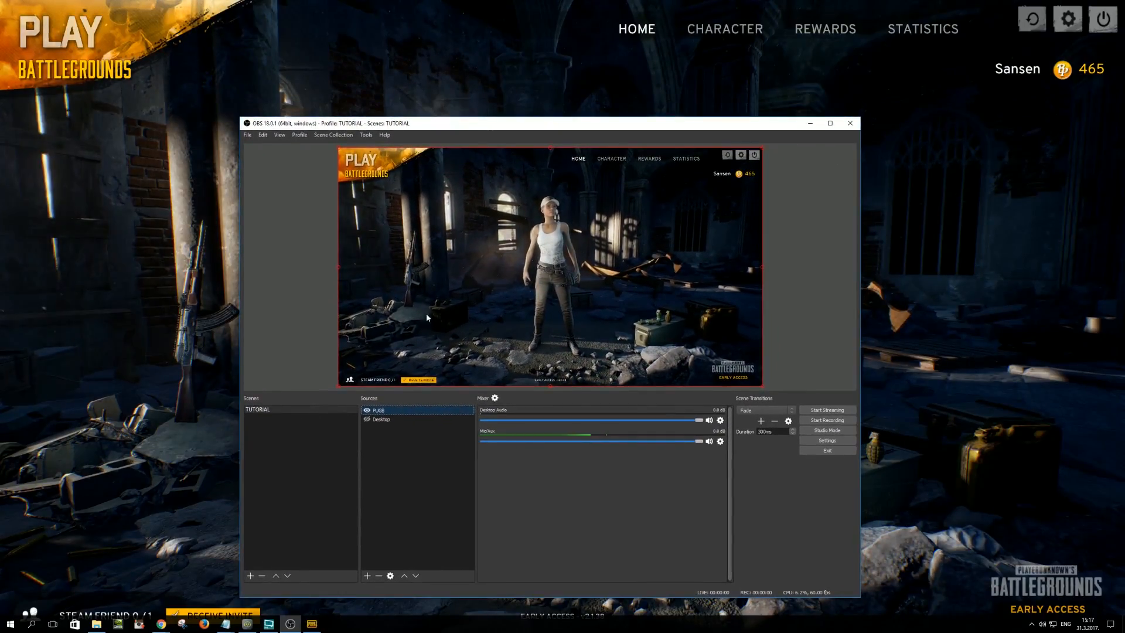
click(367, 411)
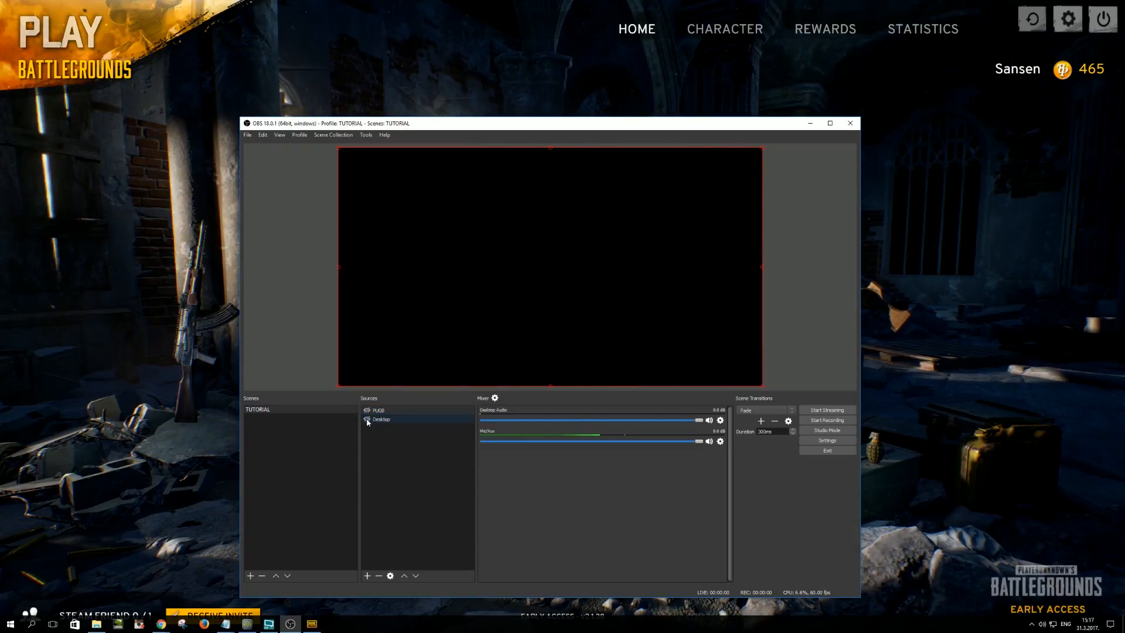
click(367, 419)
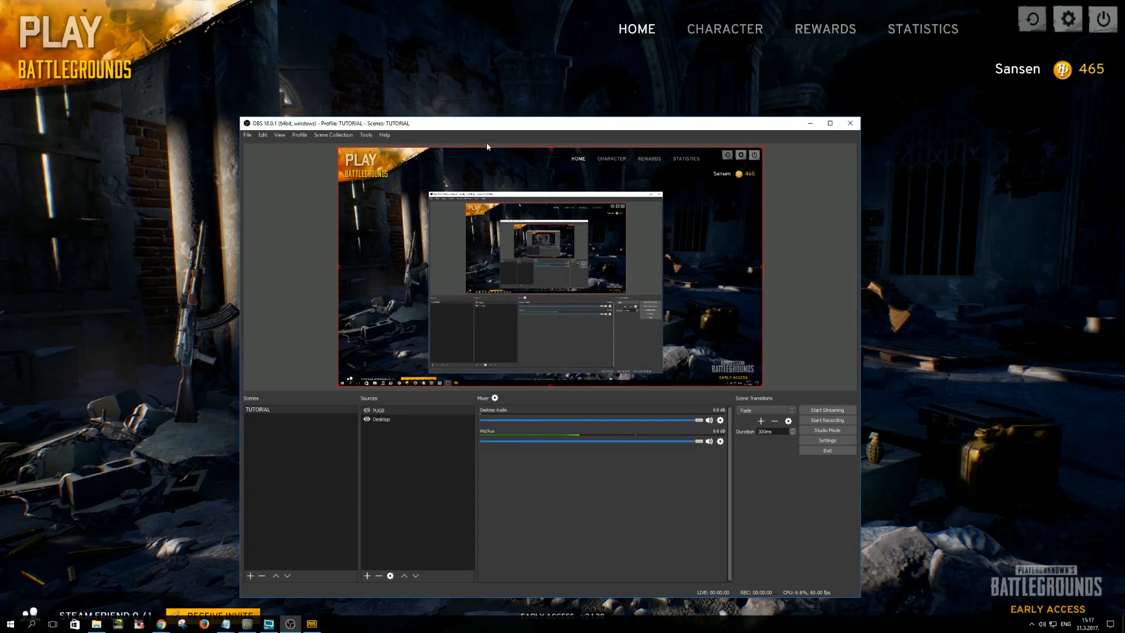
drag(520, 125, 677, 117)
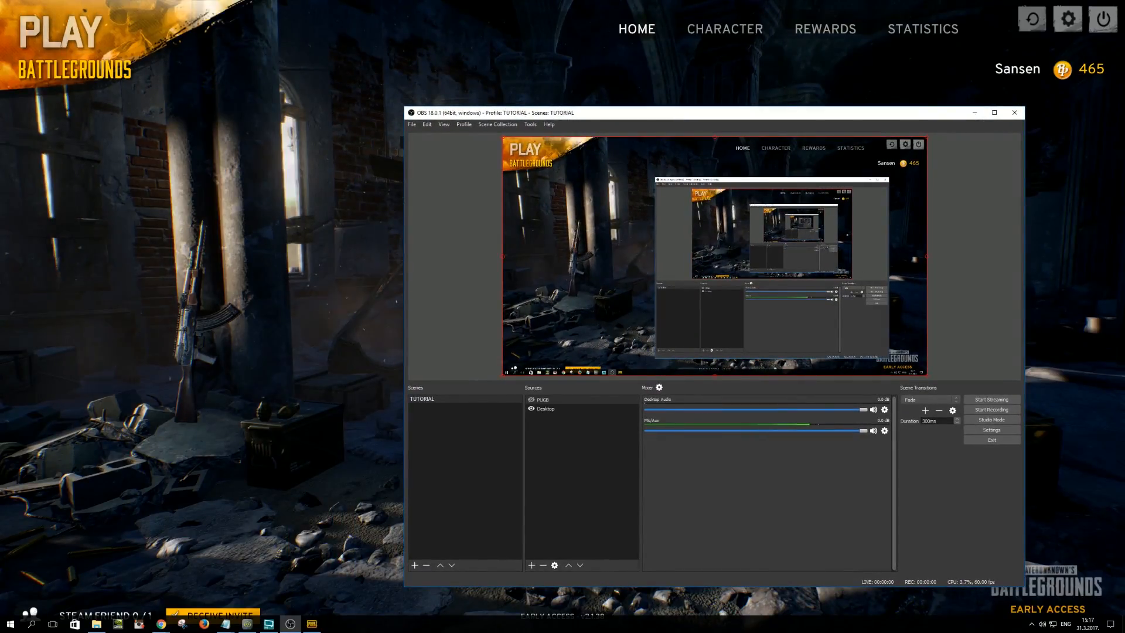
Place the CAM window beside OBS and compare how the Desktop and PUGB sources each capture the screen
key(alt+Tab)
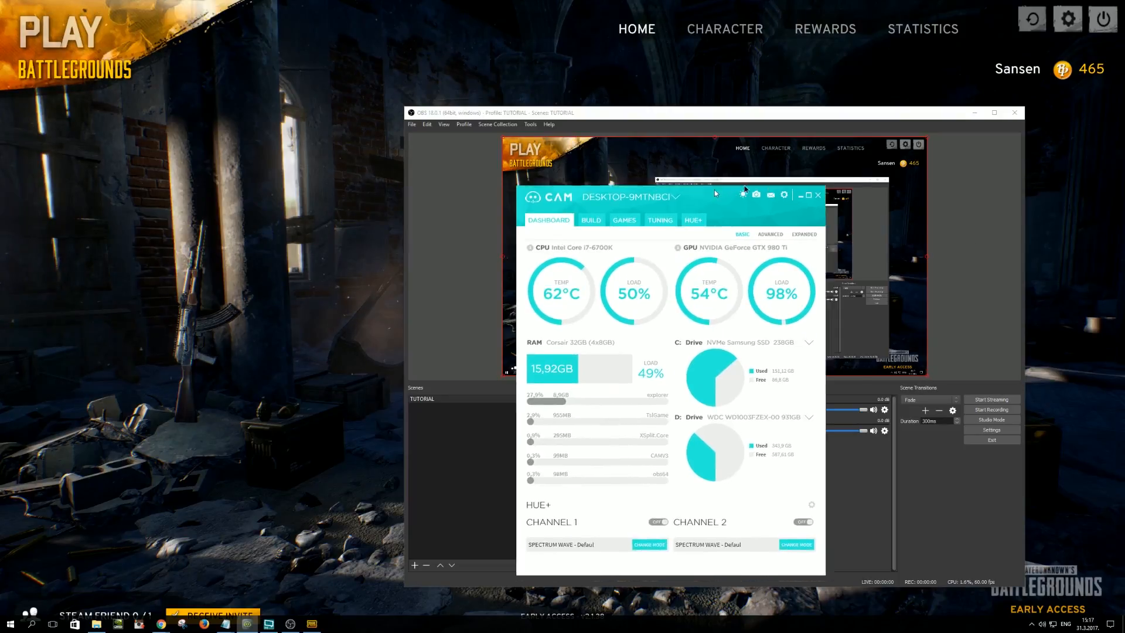
drag(715, 190, 219, 124)
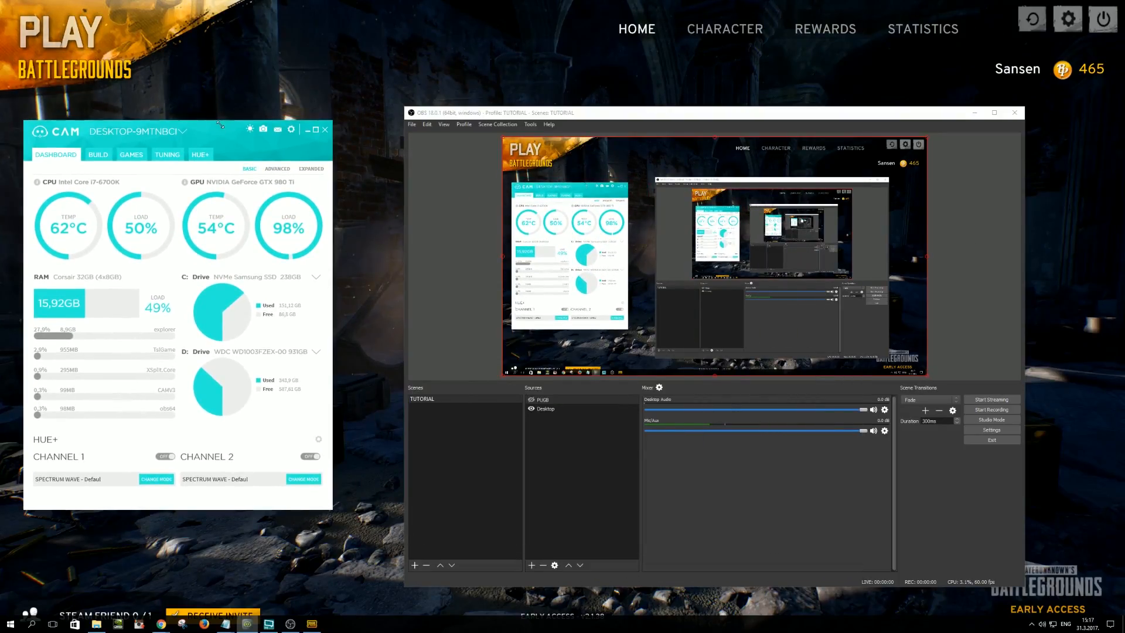
click(531, 409)
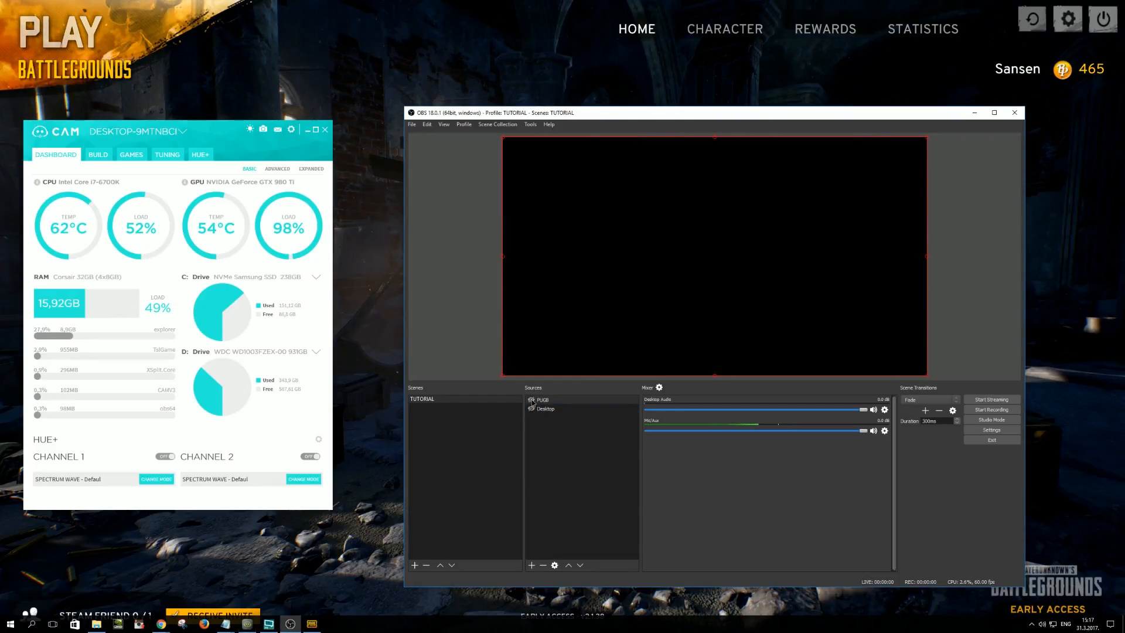
click(531, 400)
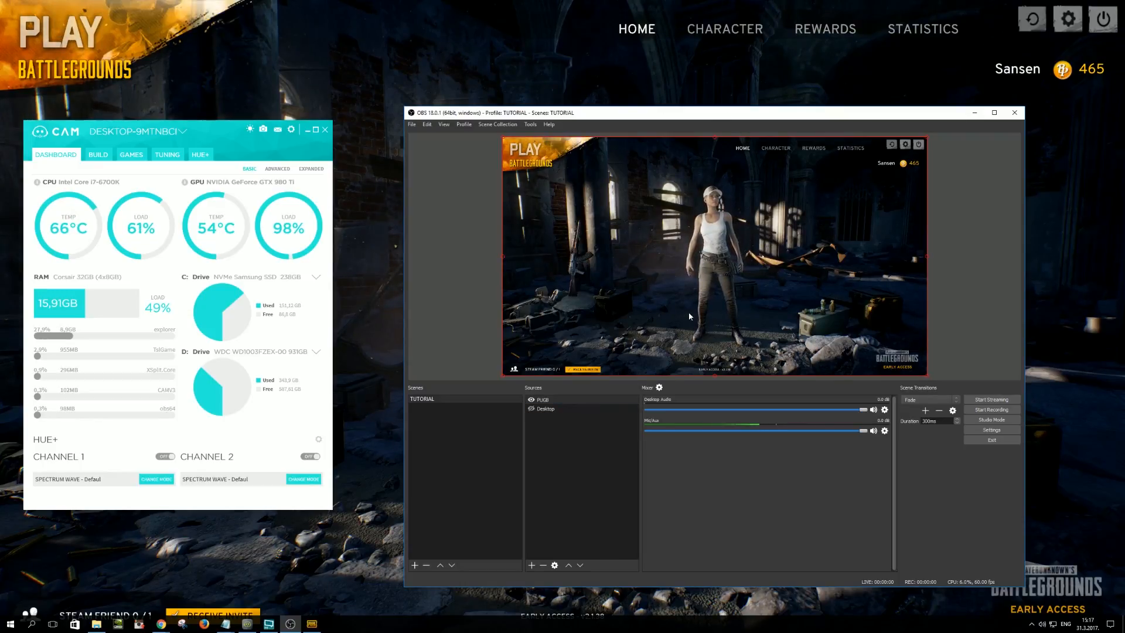
drag(171, 126, 1124, 234)
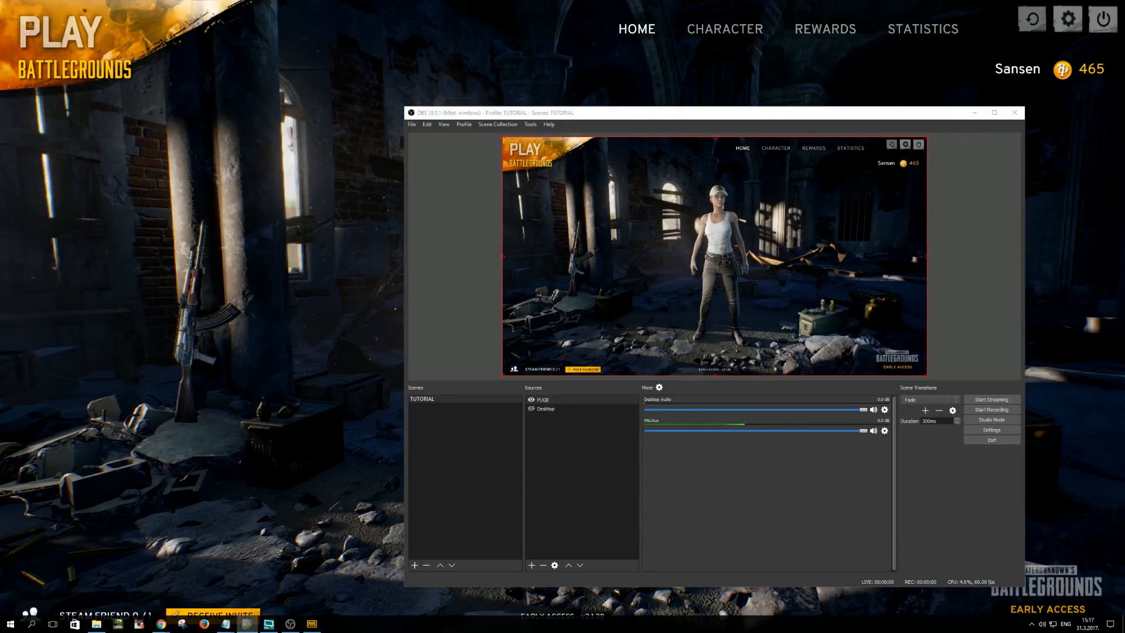
Make the Desktop source the visible one instead of PUGB and move the OBS window back toward the screen centre
click(536, 403)
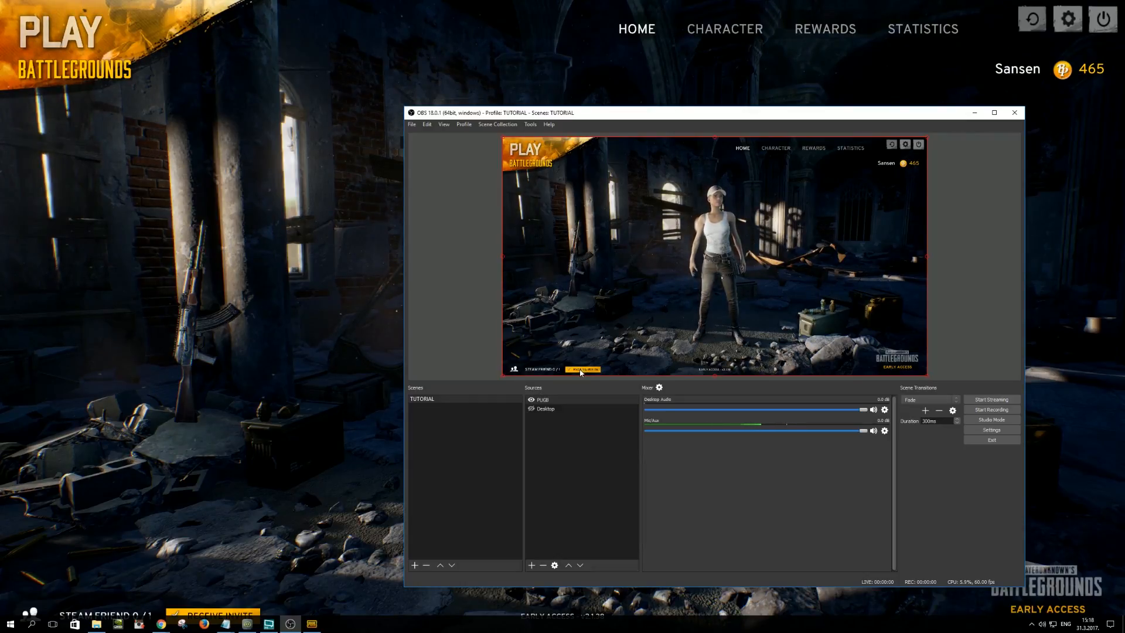
click(532, 409)
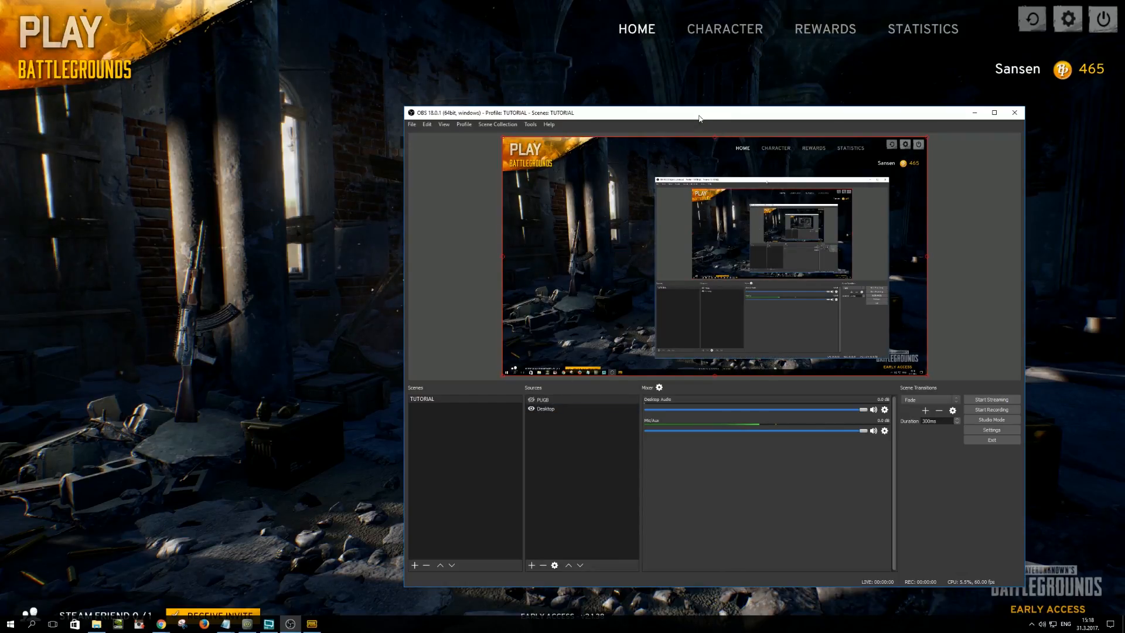
drag(695, 114, 597, 121)
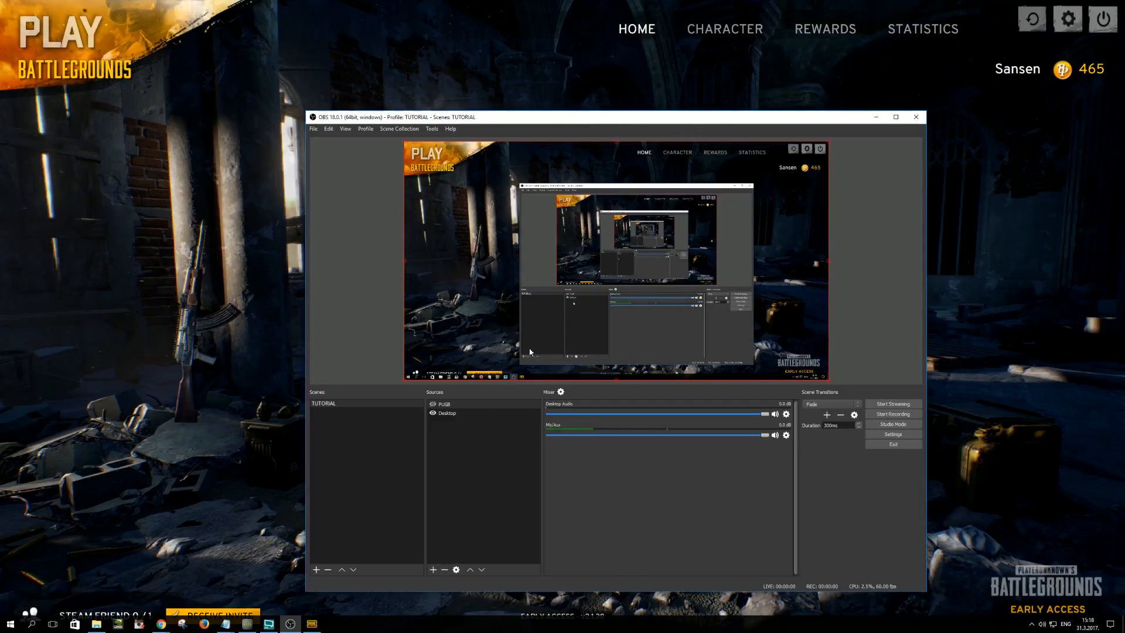
drag(629, 121, 633, 122)
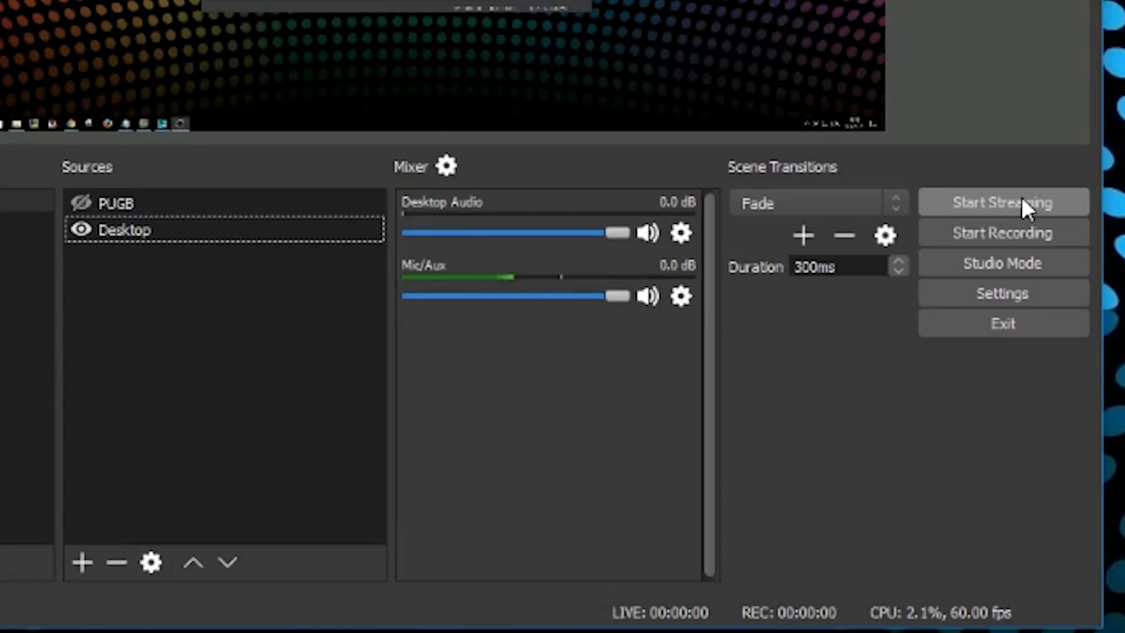
Start the live stream from OBS and confirm that it should begin
click(978, 200)
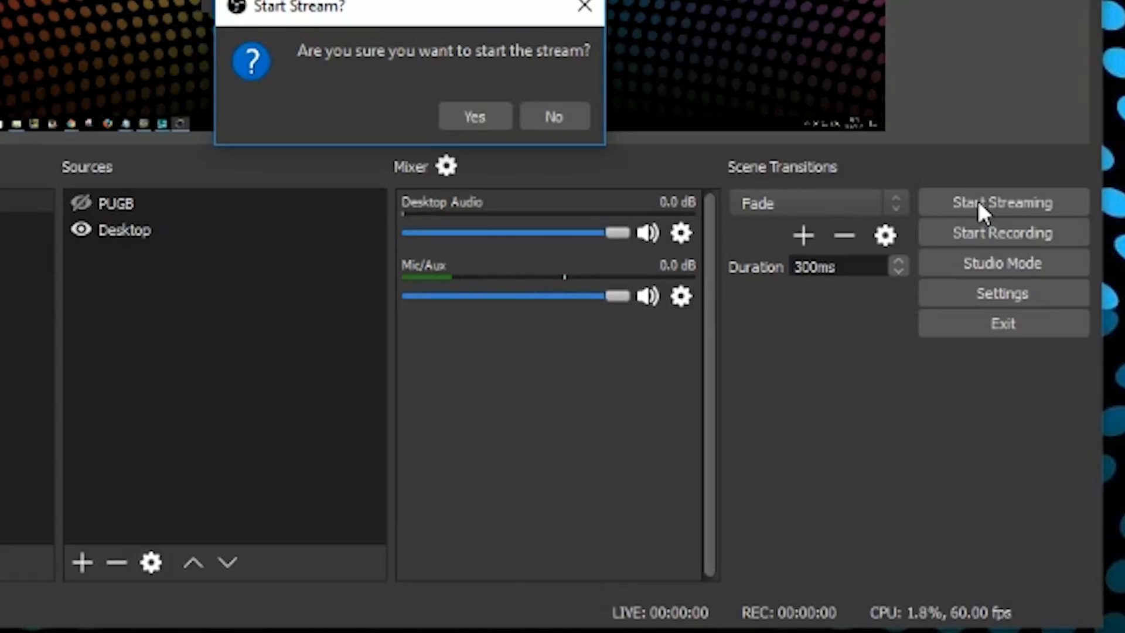
click(472, 116)
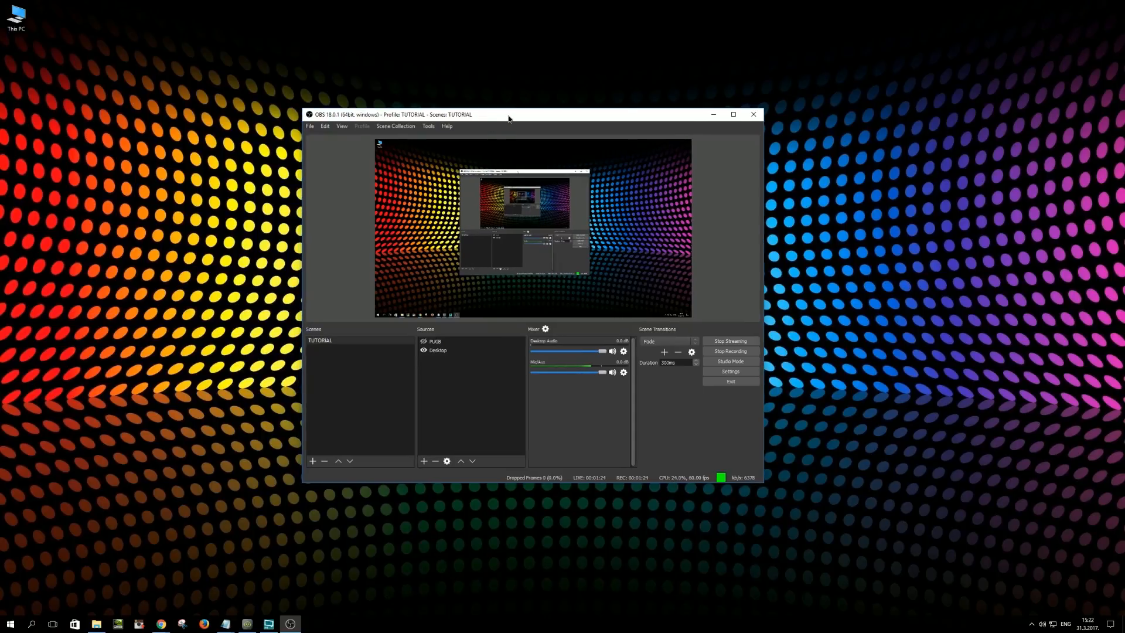
drag(504, 118, 509, 118)
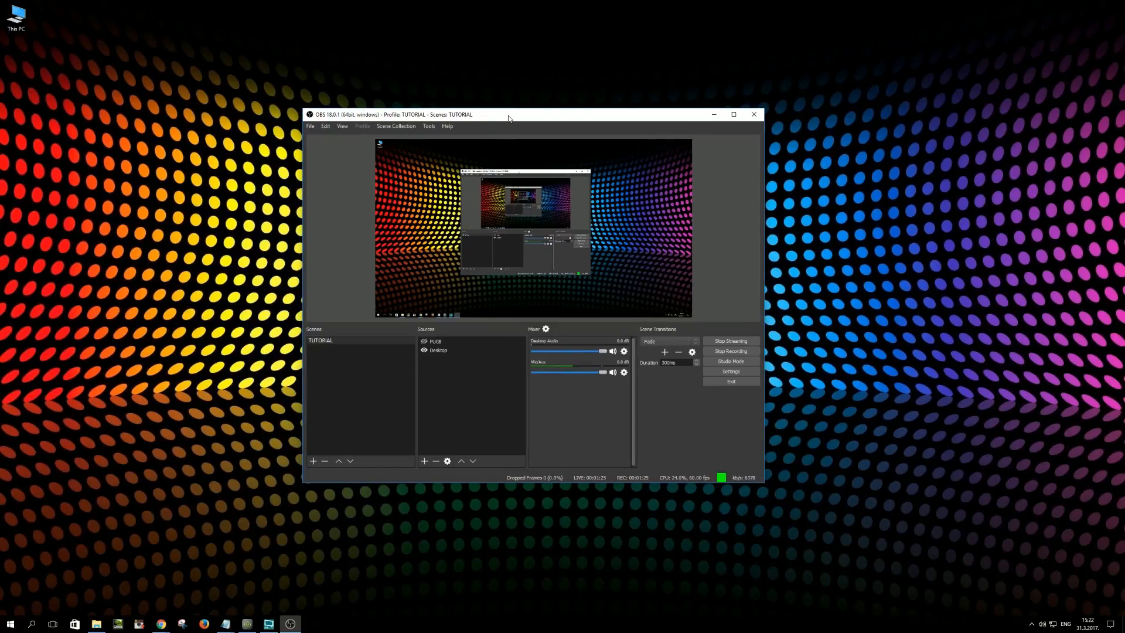
Switch to the YouTube Live Dashboard in Chrome and place the OBS window over it, clear of the stream status and chat
click(161, 624)
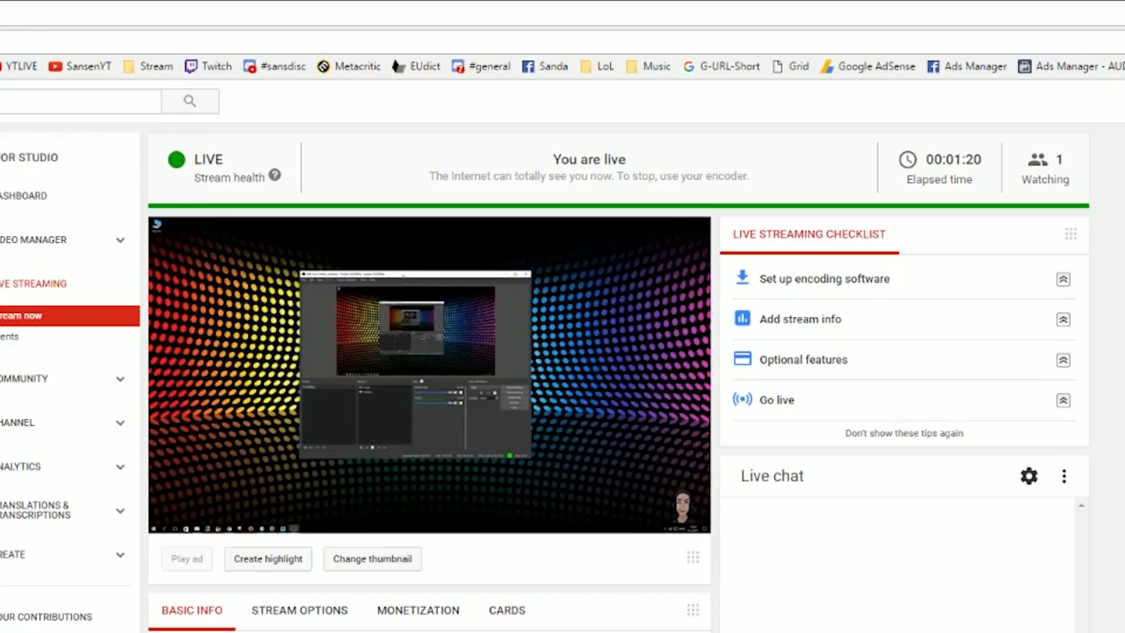
click(290, 624)
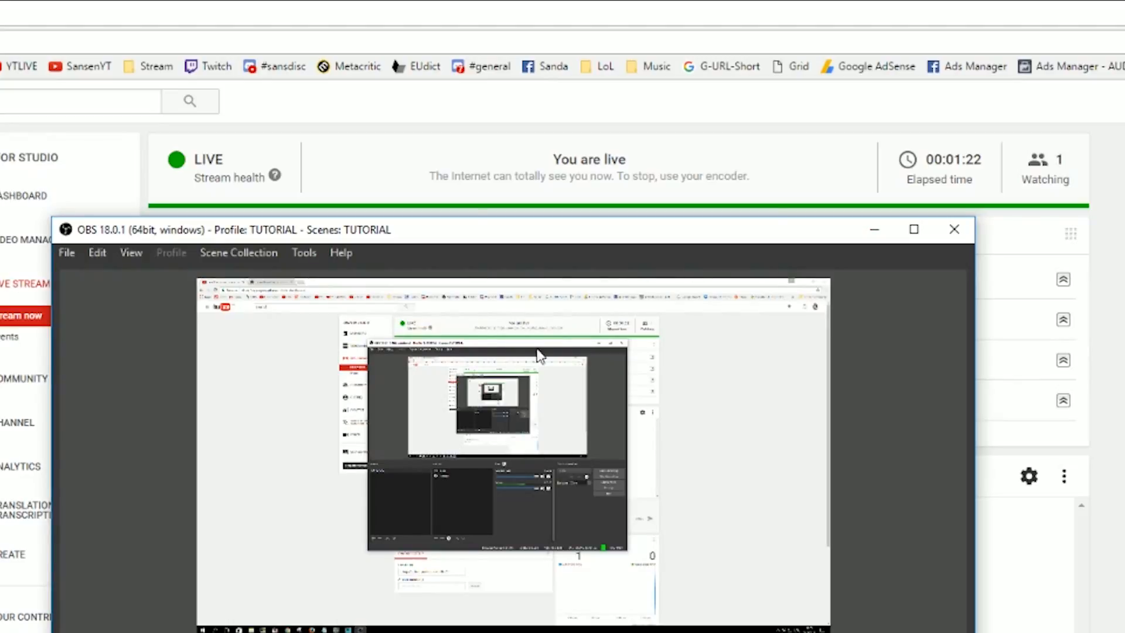
drag(487, 235, 10, 426)
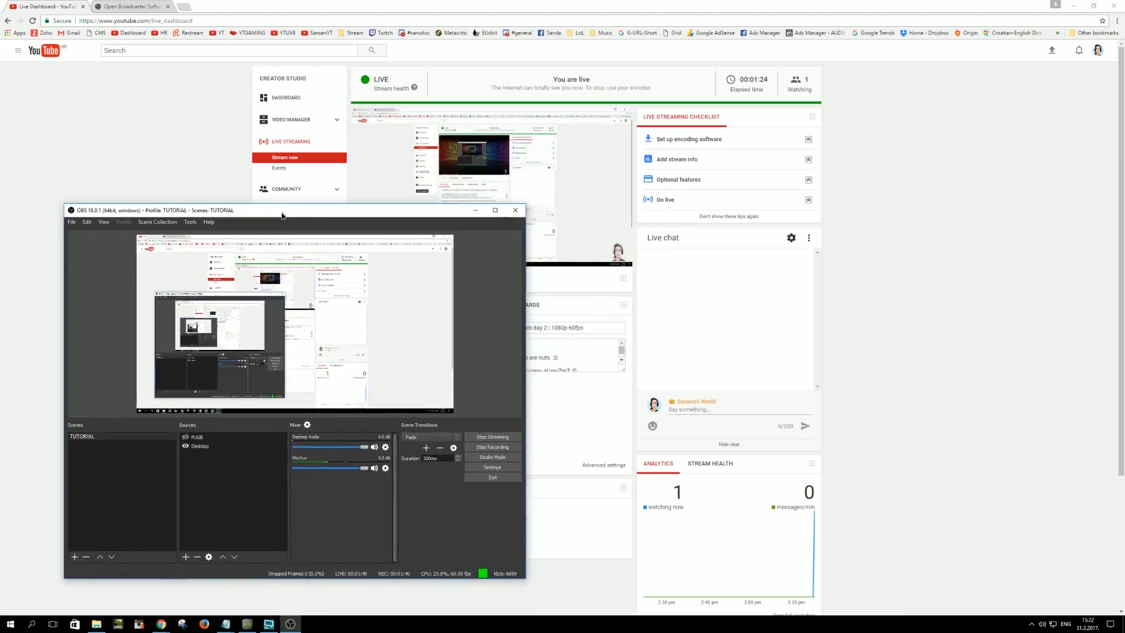
drag(282, 215, 247, 229)
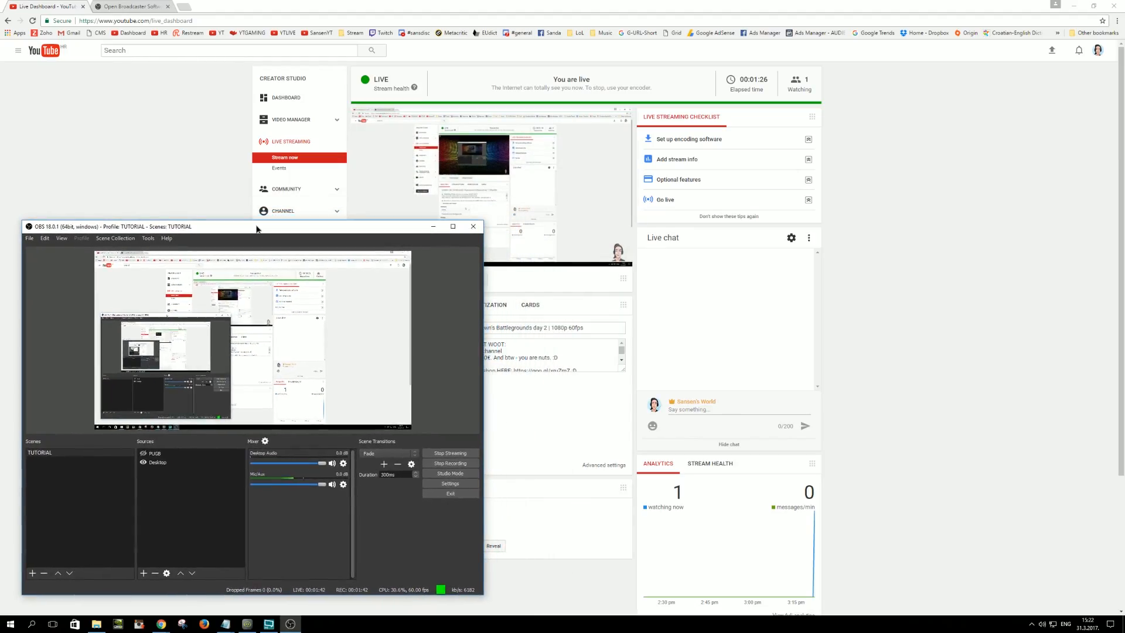
Stop the live stream with confirmation and check the stream status on the YouTube dashboard
click(443, 455)
click(275, 424)
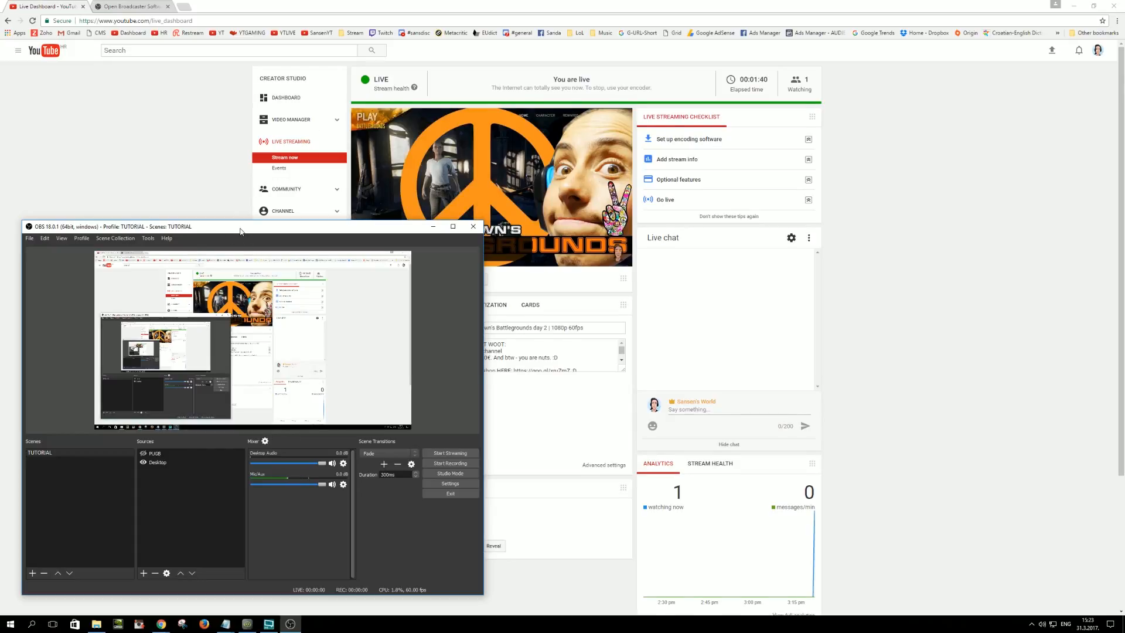
click(694, 127)
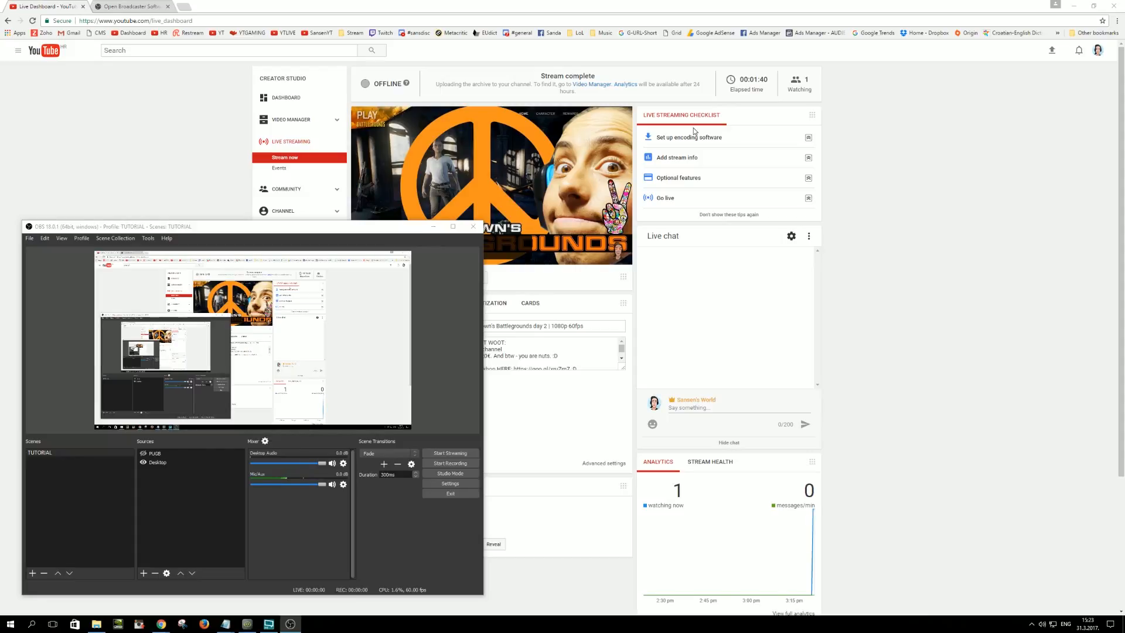
drag(245, 233, 250, 233)
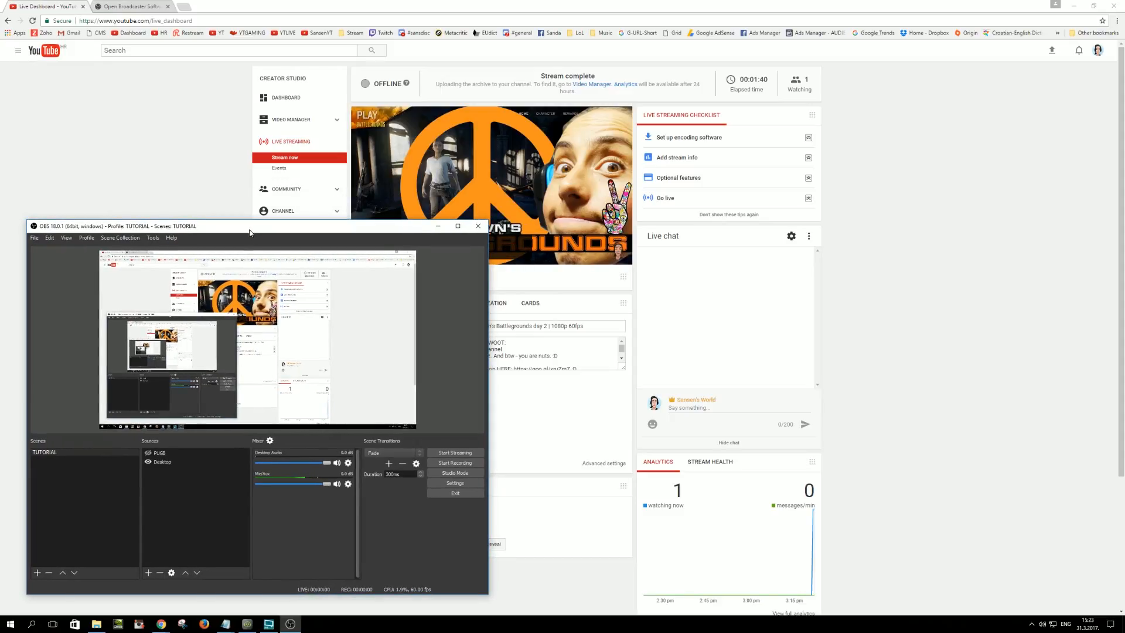
click(755, 146)
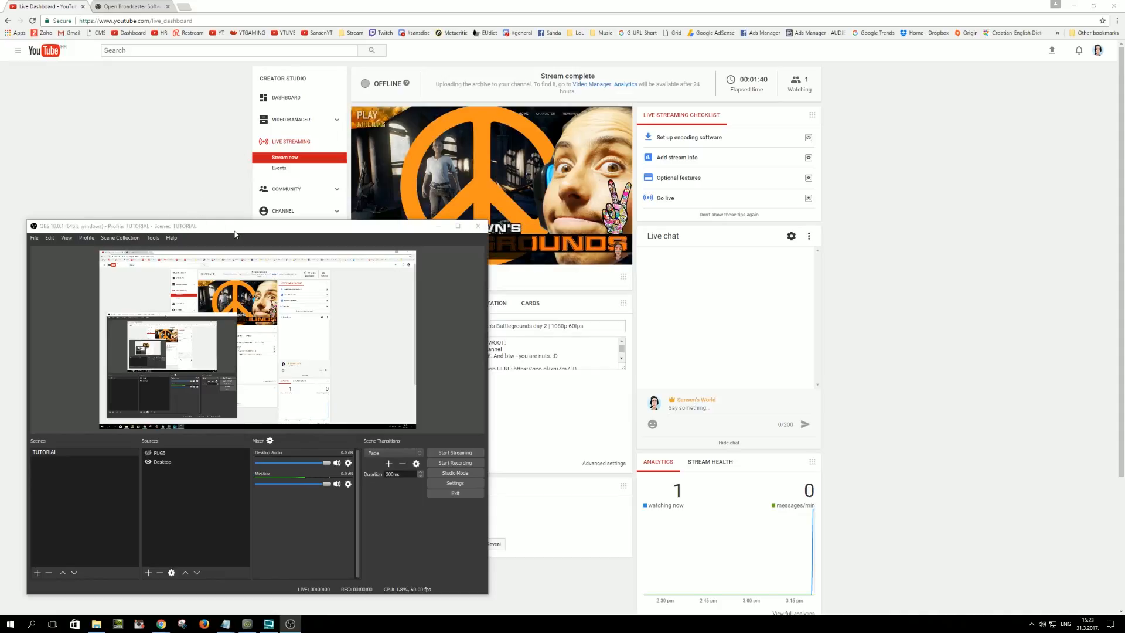
Start streaming again from OBS and confirm, resuming the interrupted live stream
drag(231, 232, 230, 226)
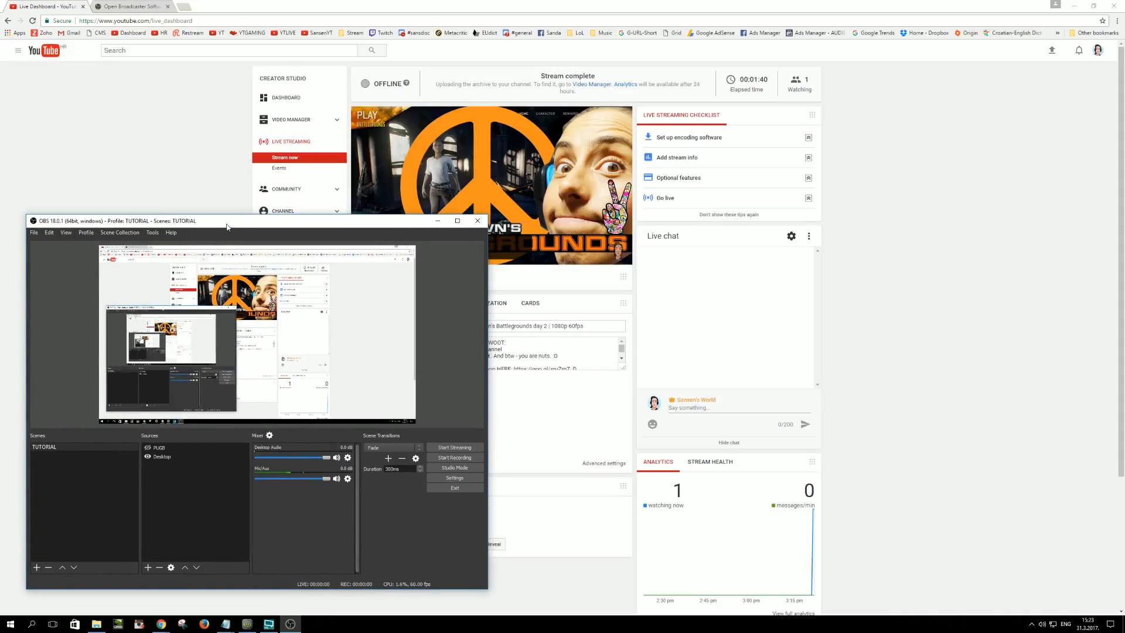
click(458, 449)
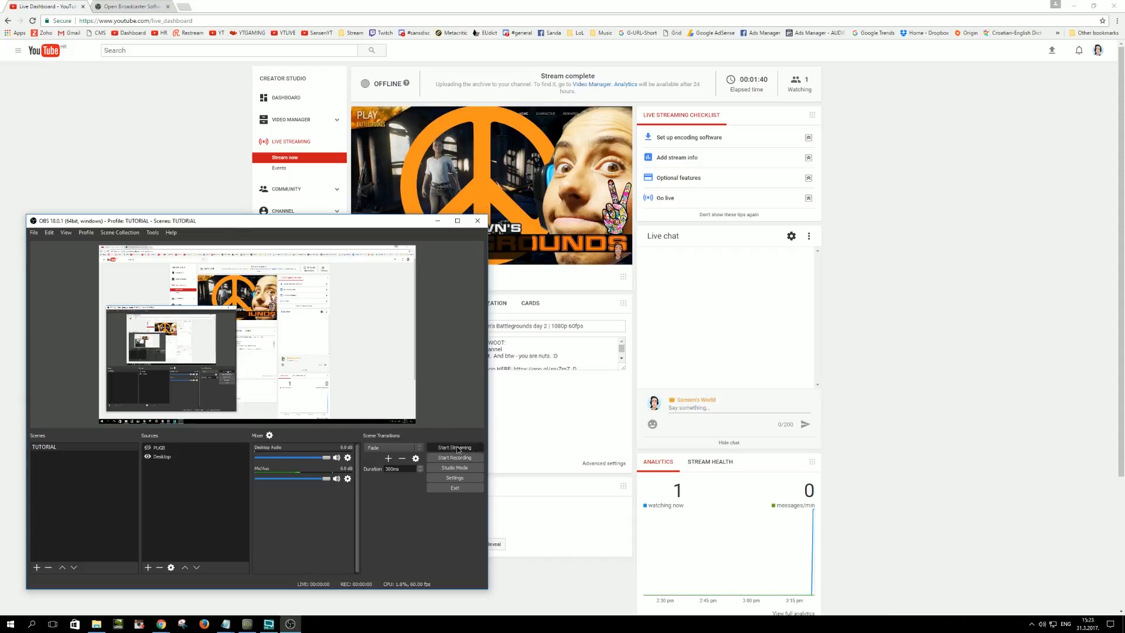
click(278, 419)
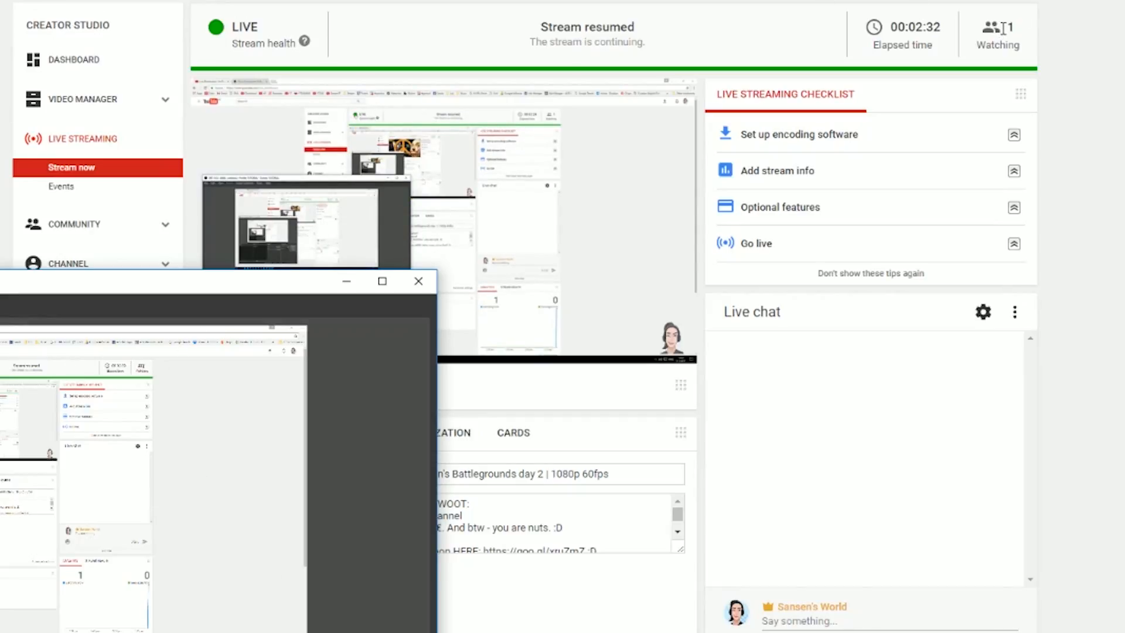
Send the message "test" in the dashboard's live chat, and bring the OBS window back in front of the dashboard
click(835, 621)
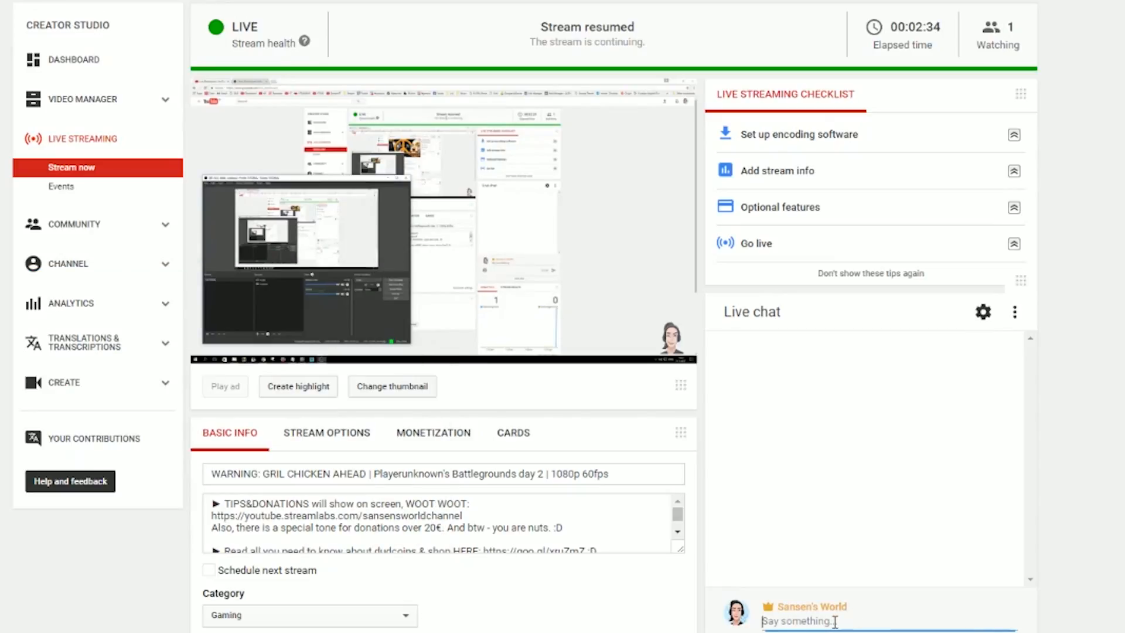
text(test)
key(Return)
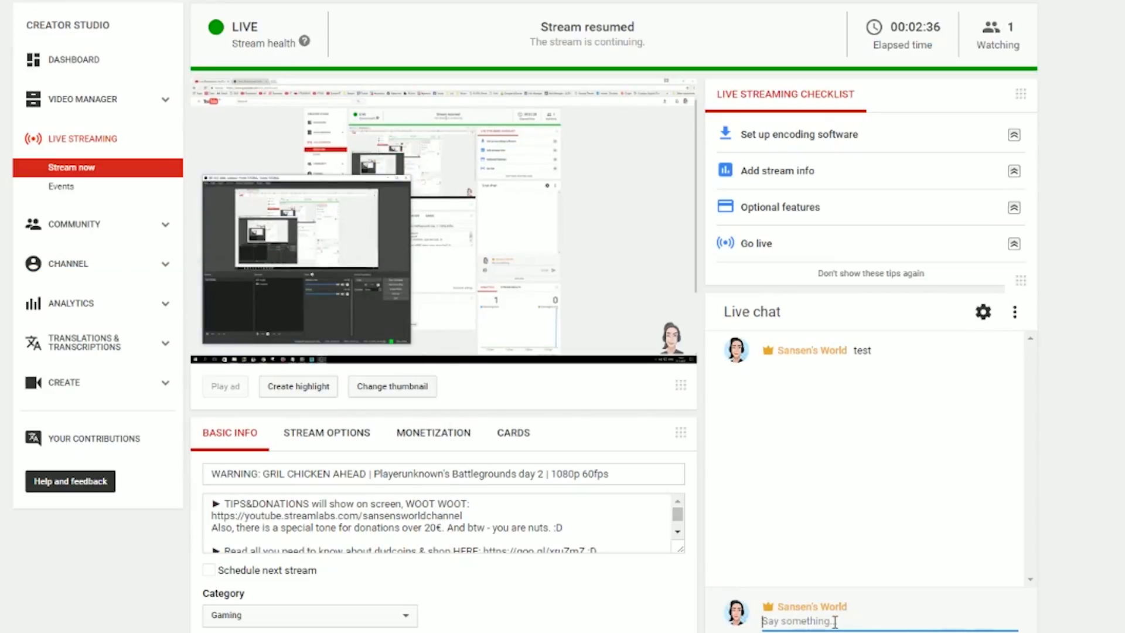
key(alt+Tab)
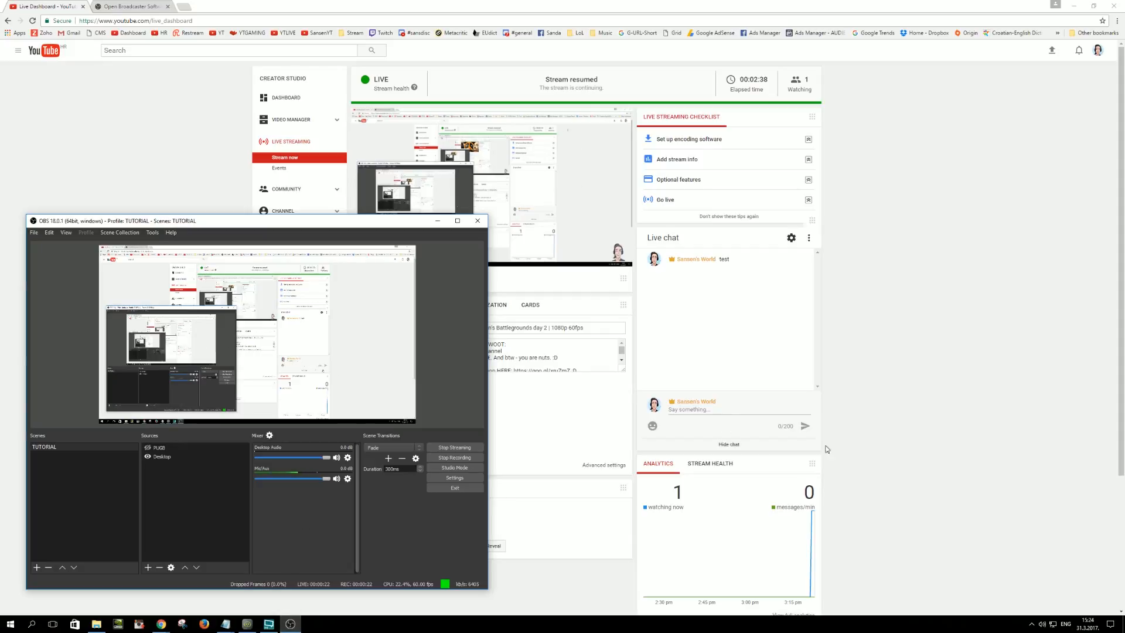
drag(224, 222, 314, 183)
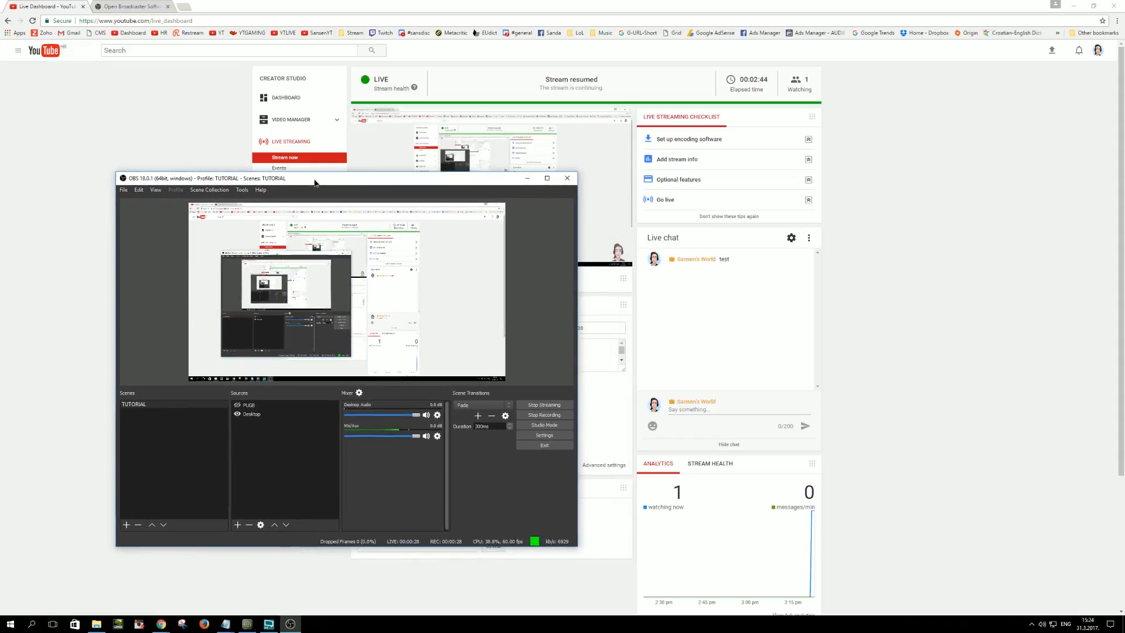
Copy the stream's YouTube share link from the dashboard and open it in a new browser tab
scroll(797, 312, down, 3)
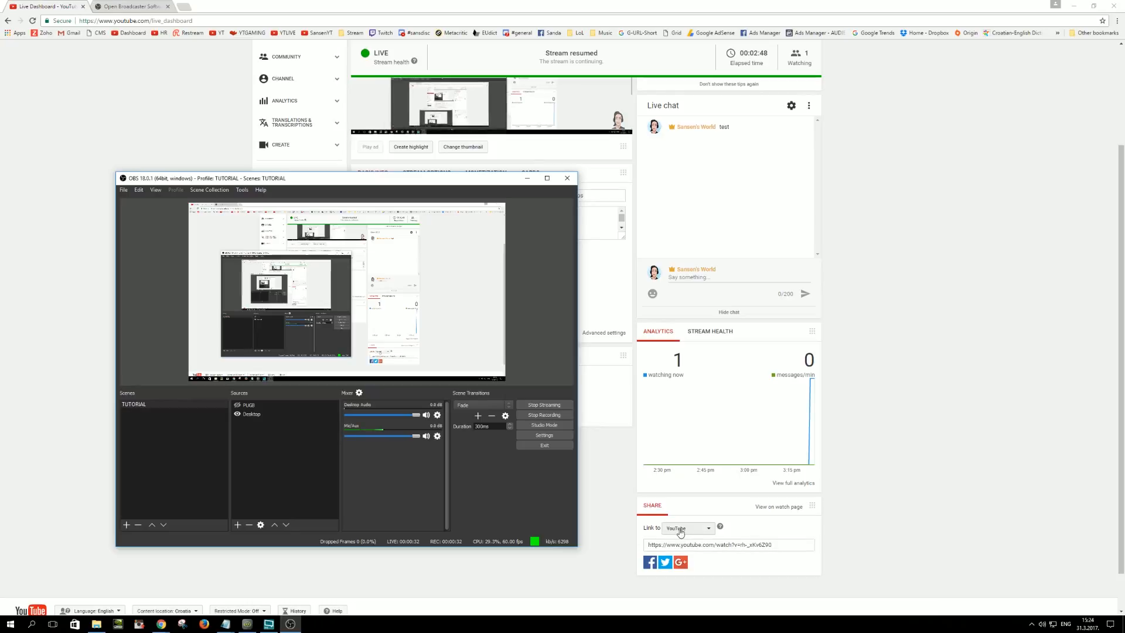
click(689, 547)
key(ctrl+c)
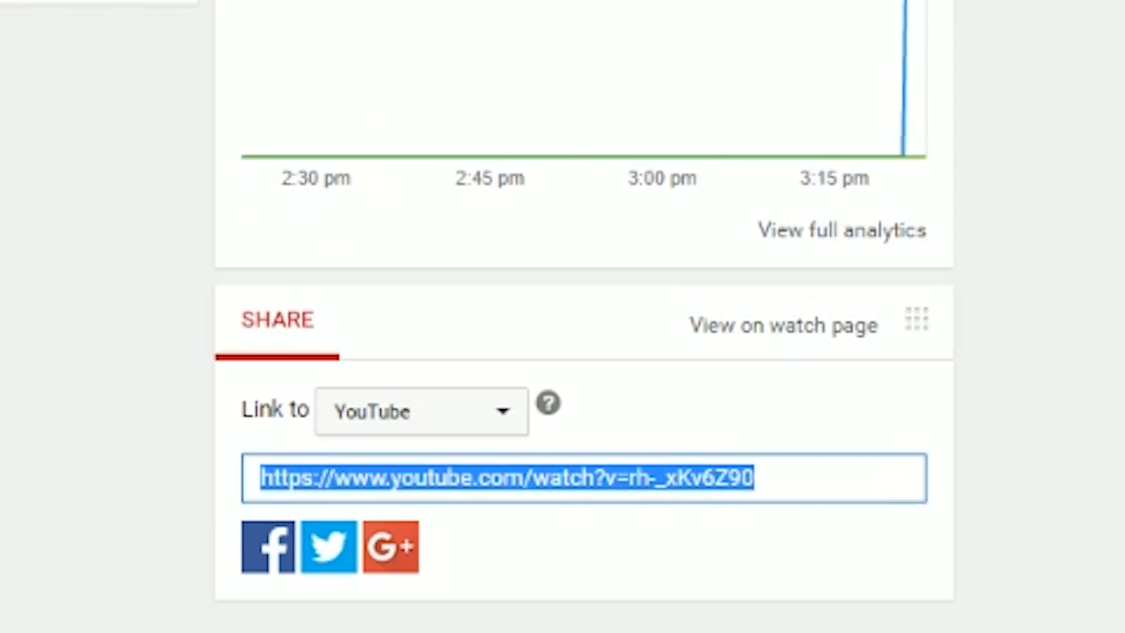
click(184, 10)
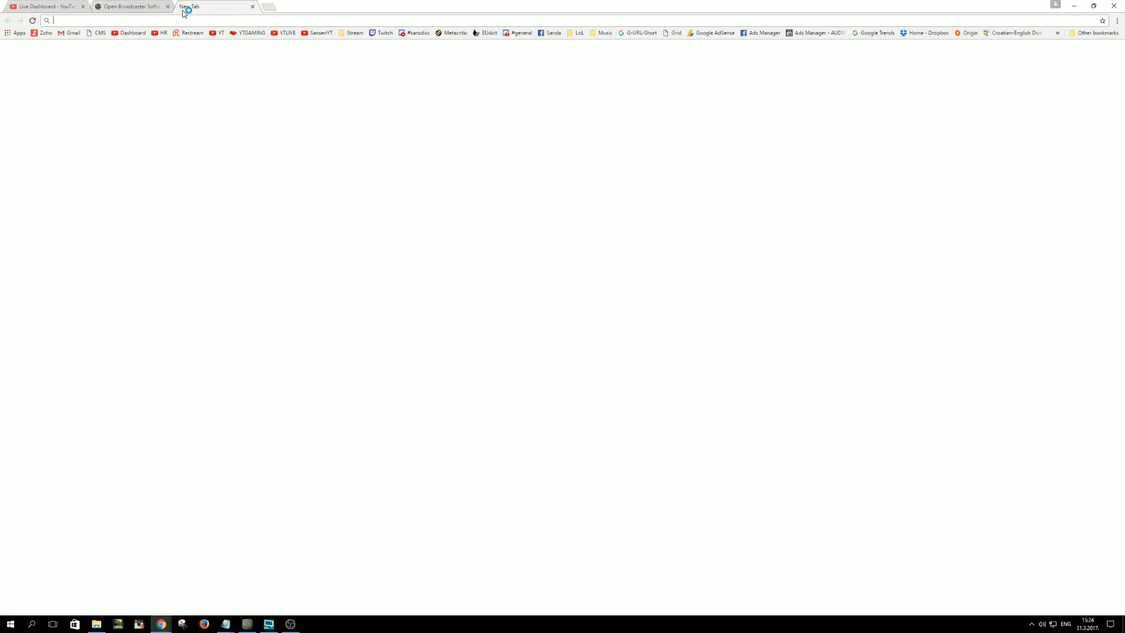
key(ctrl+v)
key(Return)
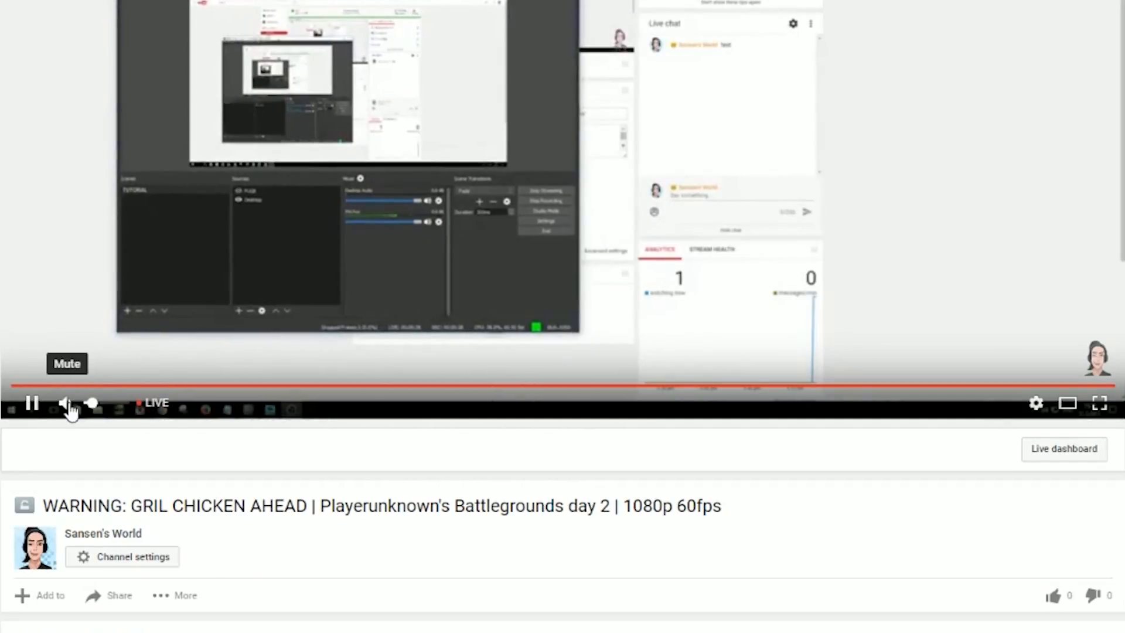
Raise the volume of the stream player slightly, then mute it
click(69, 404)
click(69, 404)
drag(83, 410, 106, 411)
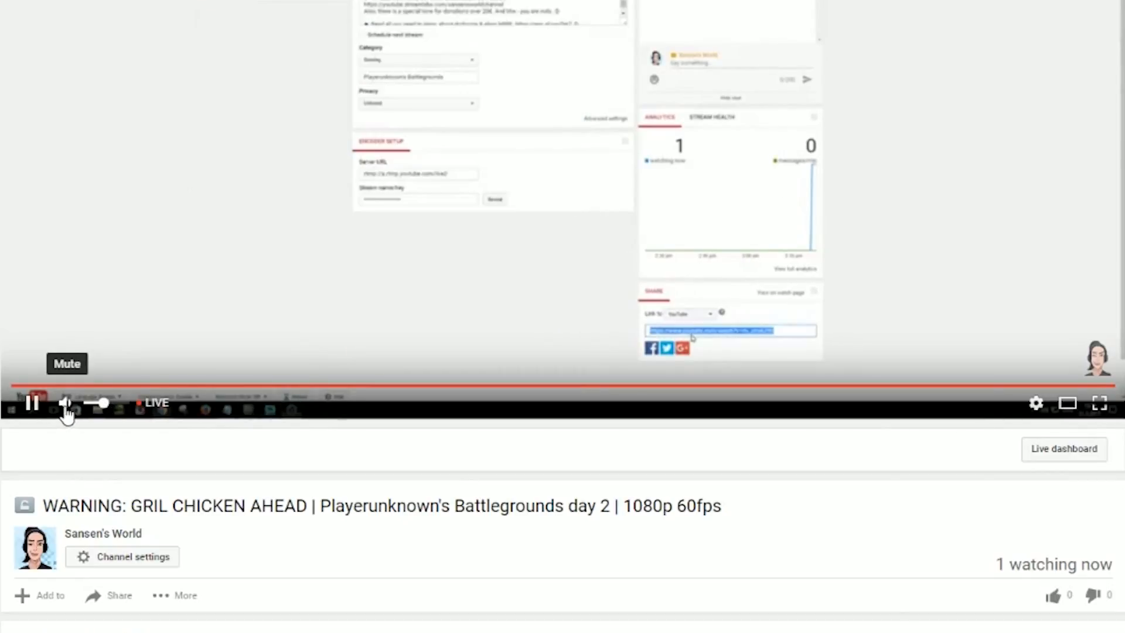
click(65, 405)
Set the stream player's quality to 1080p60
click(1036, 404)
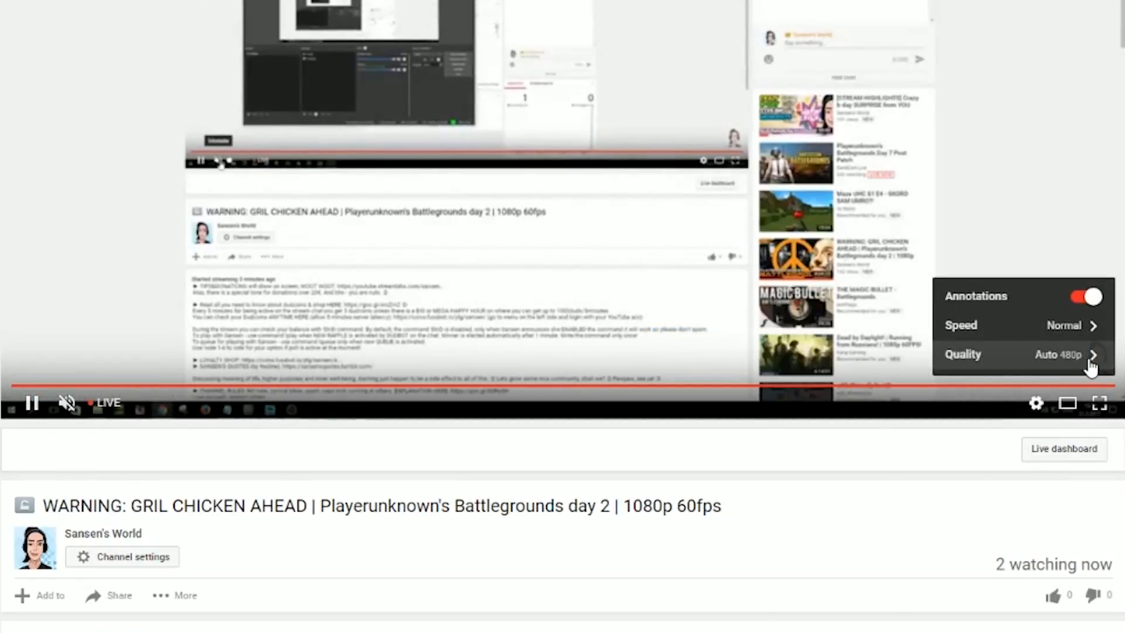
click(1076, 355)
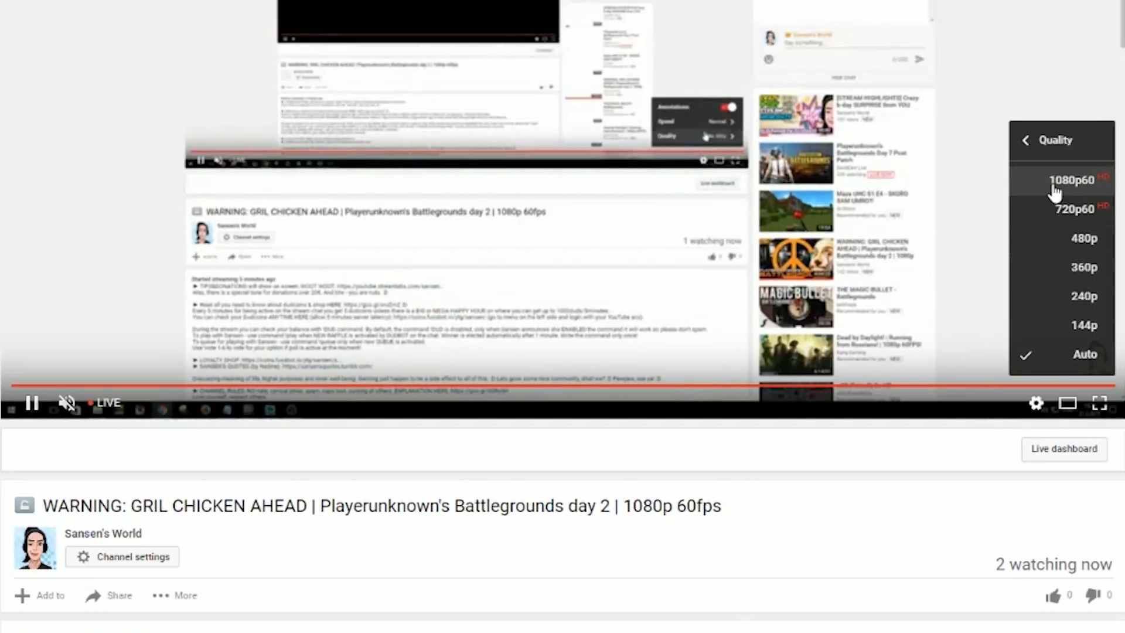
click(1054, 183)
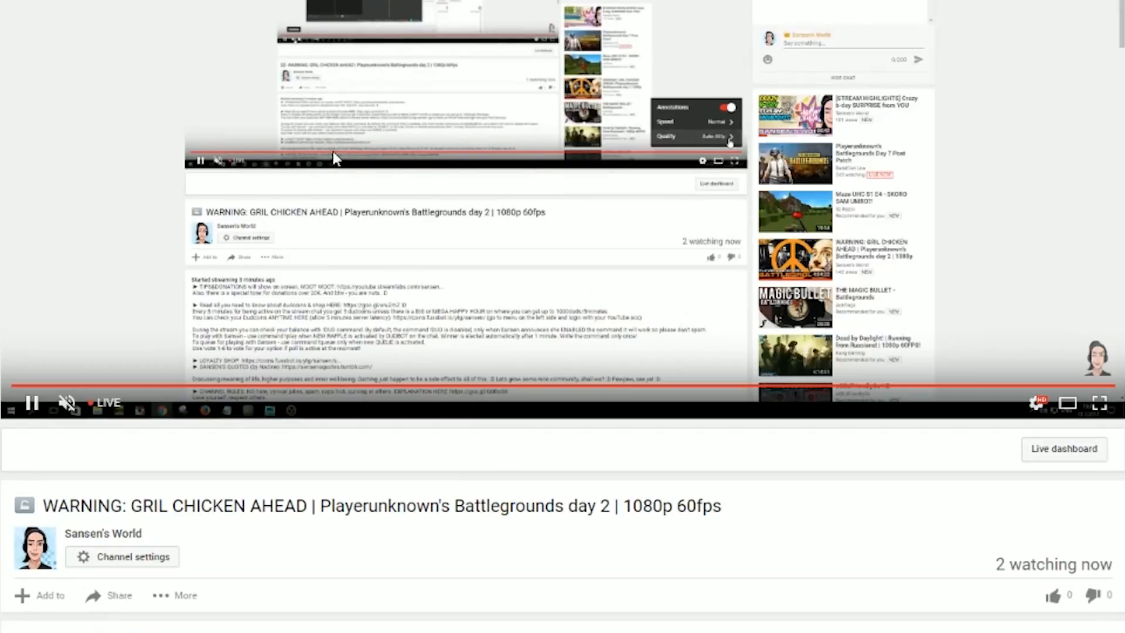